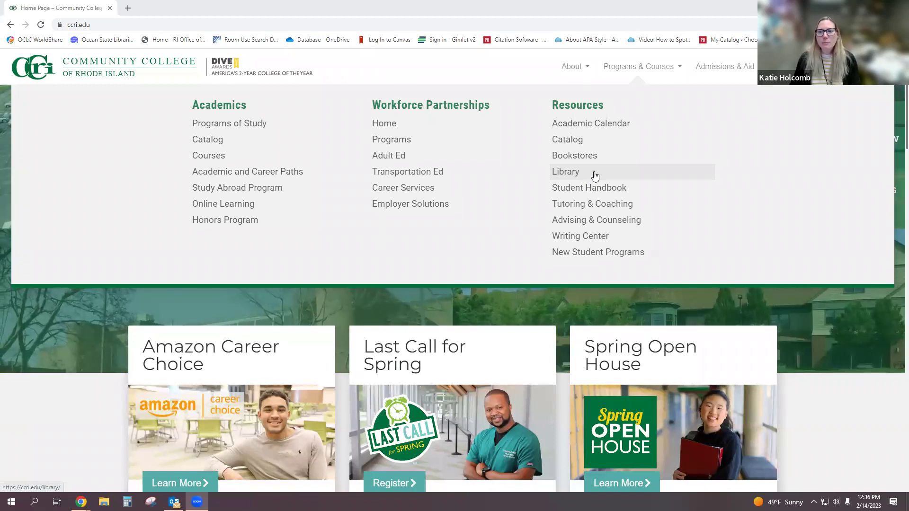
- Go to the CCRI Library page from Programs & Courses > Resources
{"action": "left_click", "coordinate": [593, 173]}
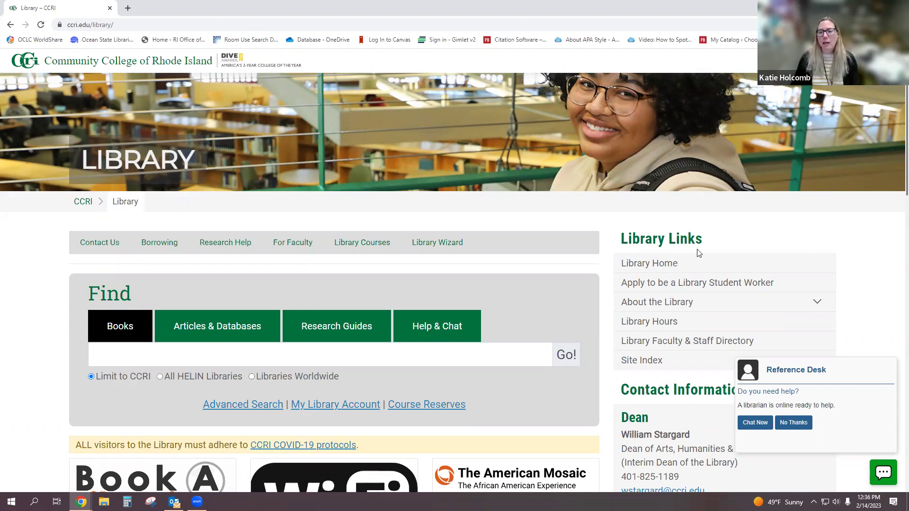
{"action": "left_click", "coordinate": [668, 321]}
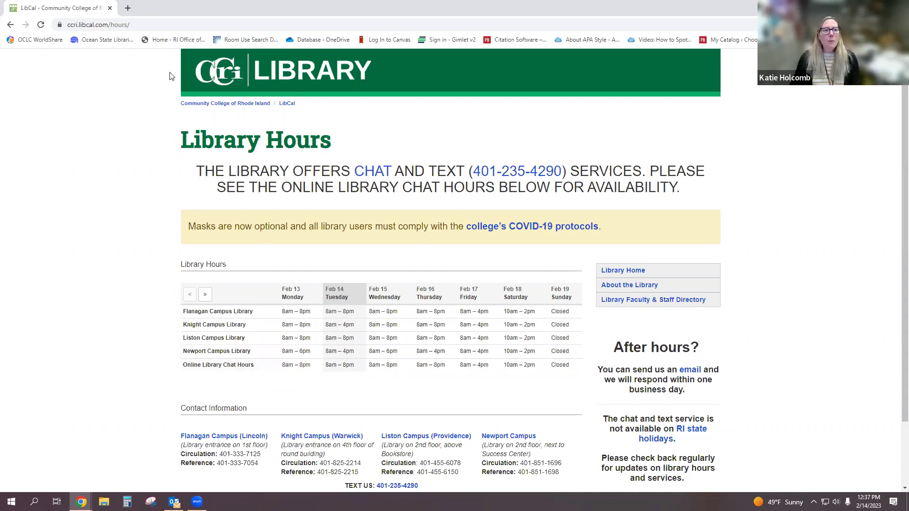
{"action": "left_click", "coordinate": [12, 26]}
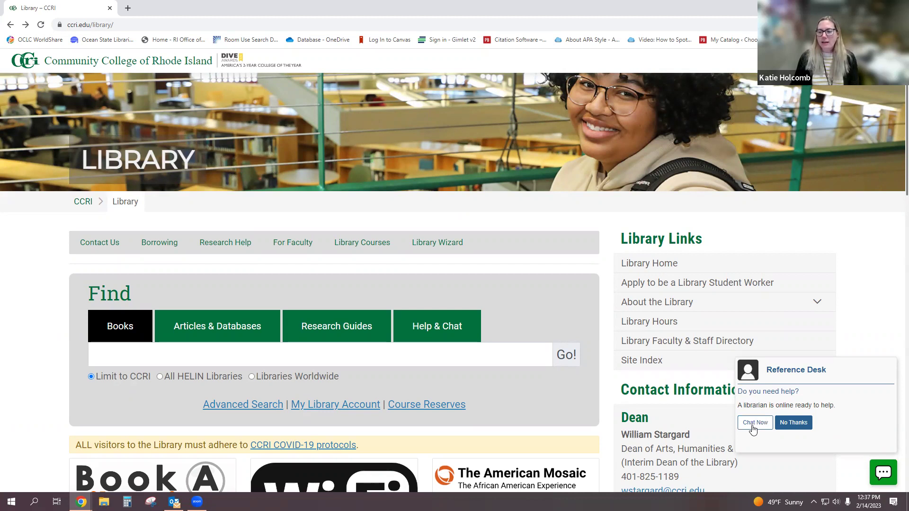
- Open the Ask Us help page and browse the full list of 63 FAQs
{"action": "left_click", "coordinate": [441, 328]}
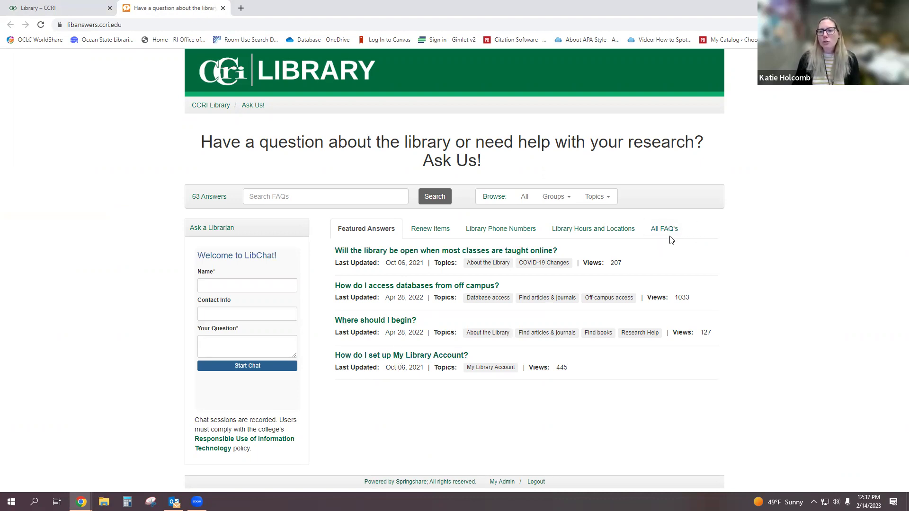
{"action": "left_click", "coordinate": [658, 234]}
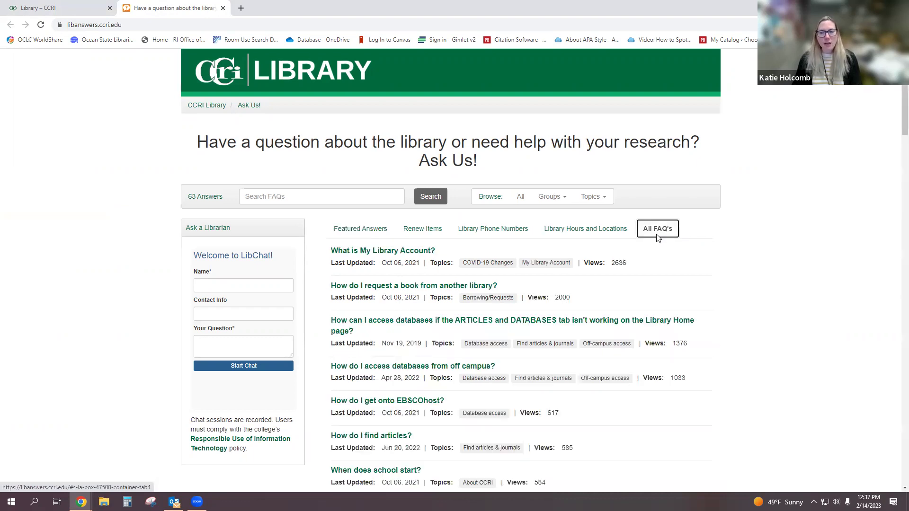
{"action": "scroll", "coordinate": [596, 283], "scroll_direction": "down", "scroll_amount": 3}
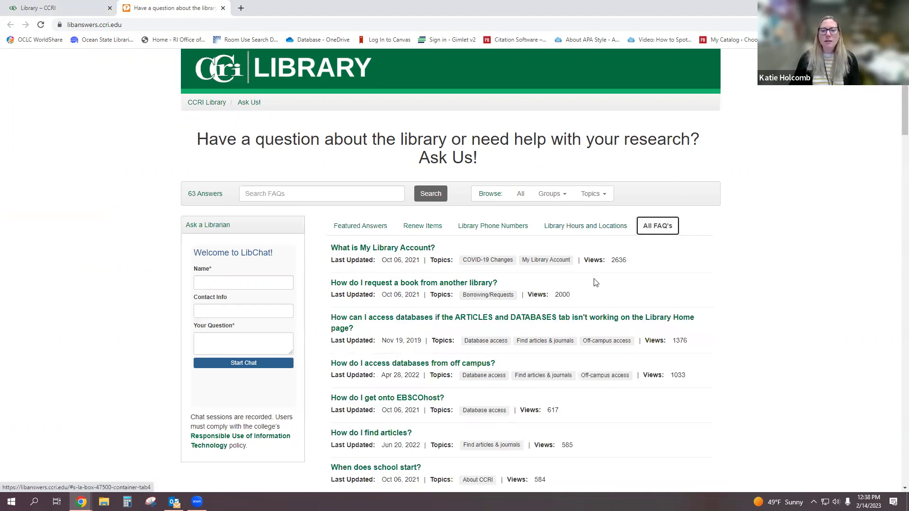
{"action": "scroll", "coordinate": [596, 283], "scroll_direction": "down", "scroll_amount": 4}
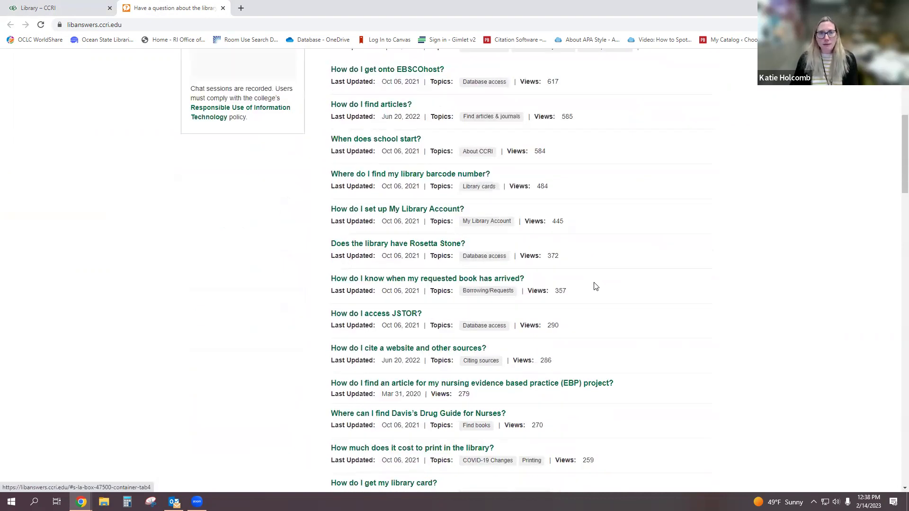
{"action": "scroll", "coordinate": [596, 287], "scroll_direction": "down", "scroll_amount": 5}
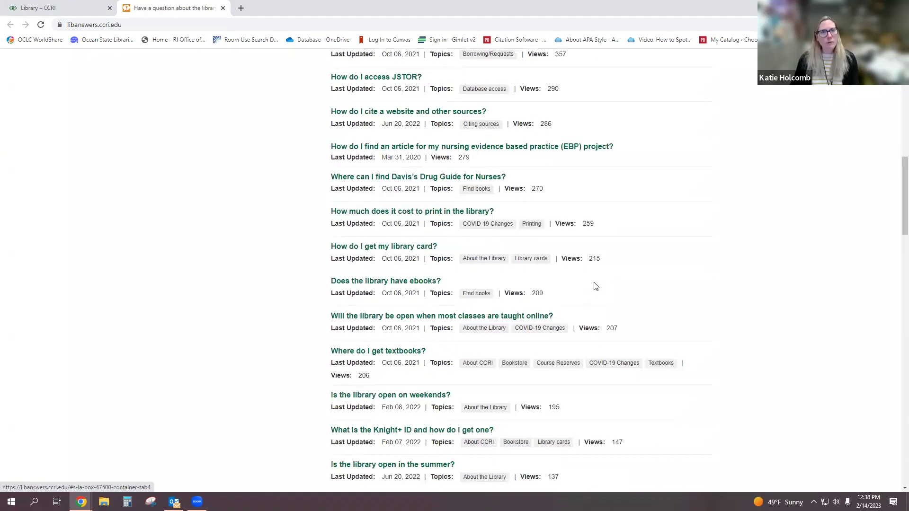
{"action": "scroll", "coordinate": [596, 286], "scroll_direction": "down", "scroll_amount": 4}
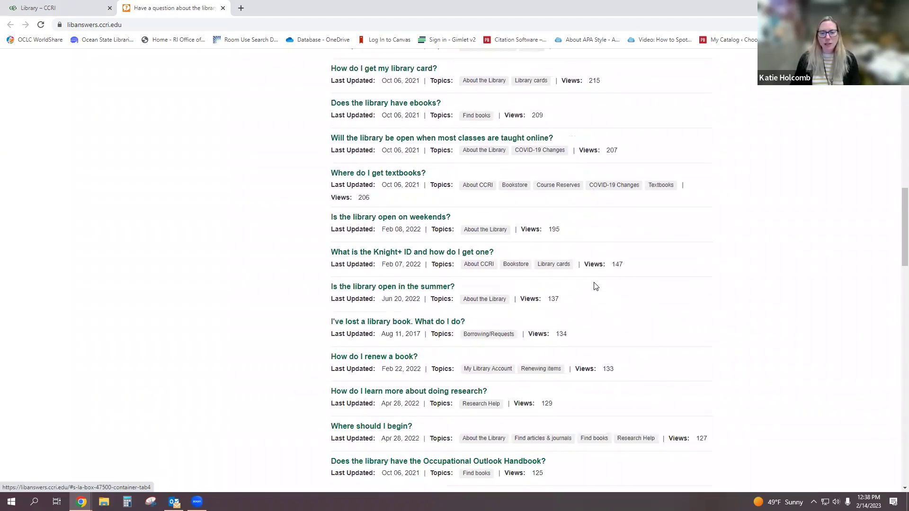
{"action": "scroll", "coordinate": [596, 286], "scroll_direction": "up", "scroll_amount": 5}
{"action": "scroll", "coordinate": [596, 287], "scroll_direction": "down", "scroll_amount": 13}
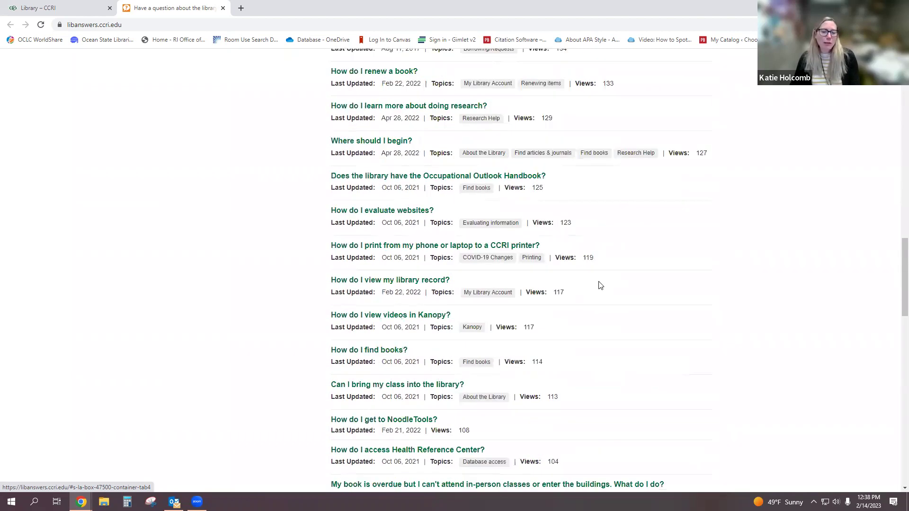
{"action": "left_click_drag", "start_coordinate": [899, 329], "coordinate": [896, 141]}
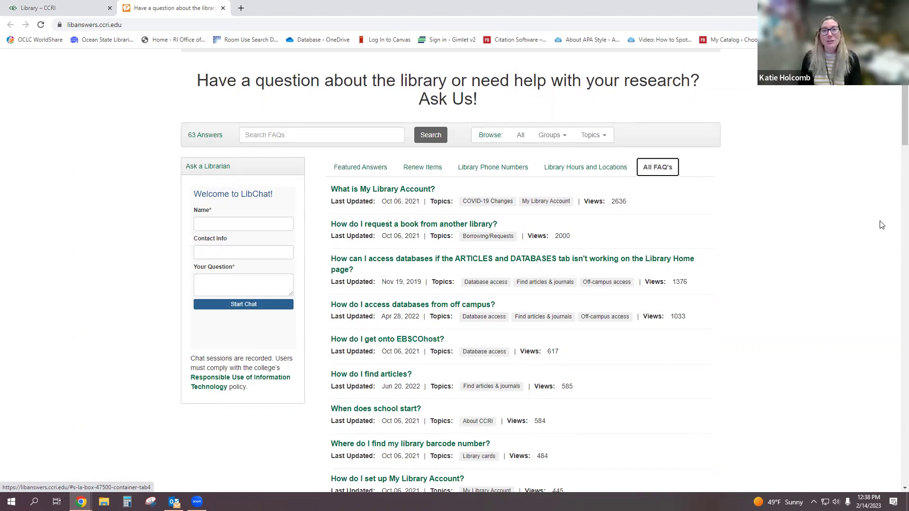
- Enter a chat name and the question 'Demo for class', then start the librarian chat
{"action": "left_click", "coordinate": [245, 225]}
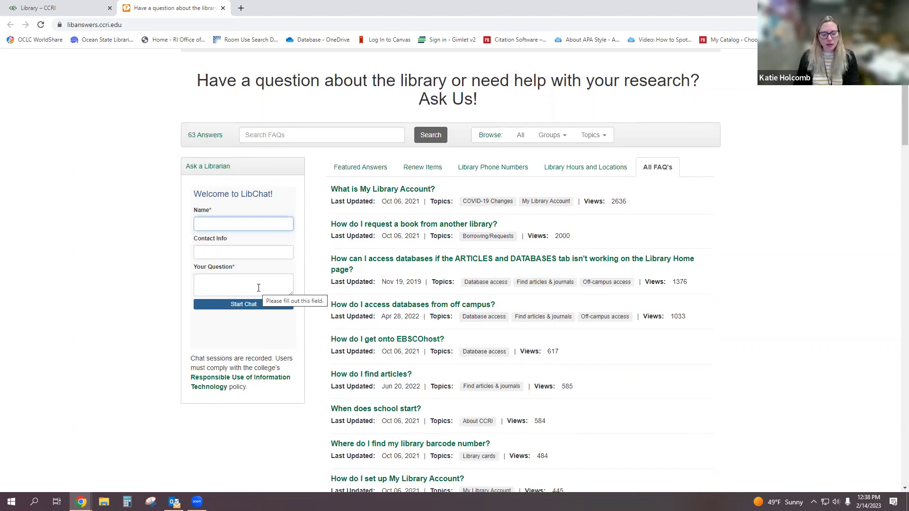
{"action": "type", "text": "Kh"}
{"action": "type", "text": "atie"}
{"action": "key", "text": "Tab"}
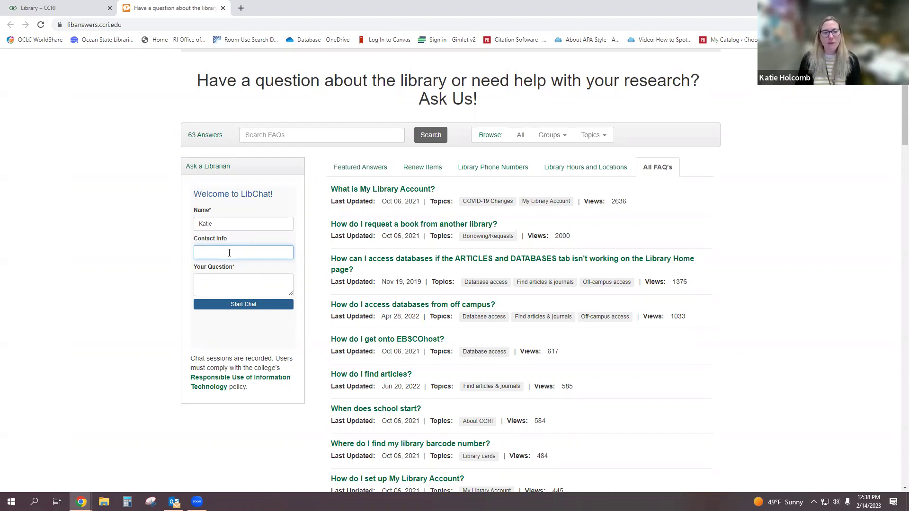
{"action": "left_click", "coordinate": [229, 283]}
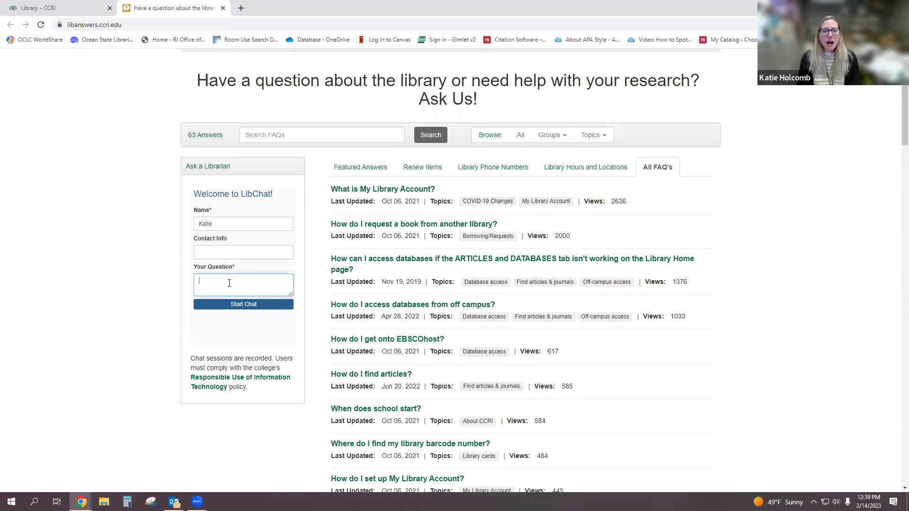
{"action": "type", "text": "Demo for class"}
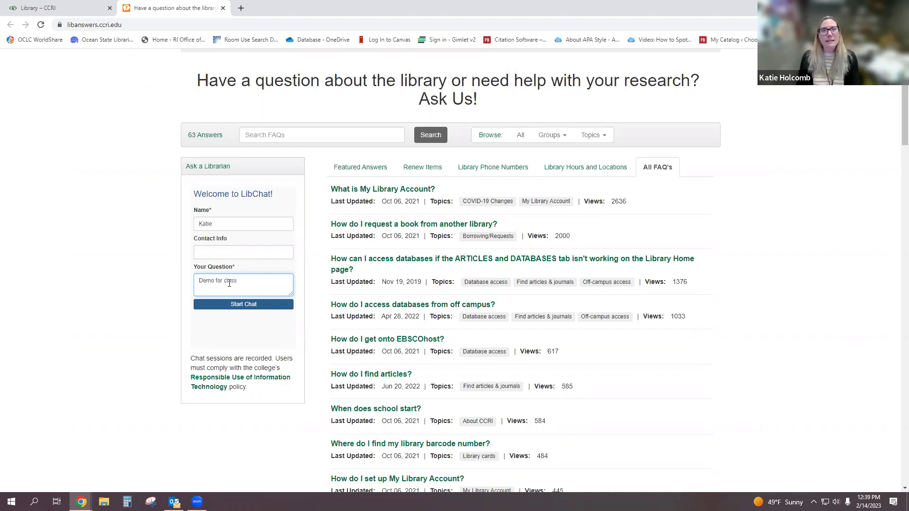
{"action": "left_click", "coordinate": [227, 309]}
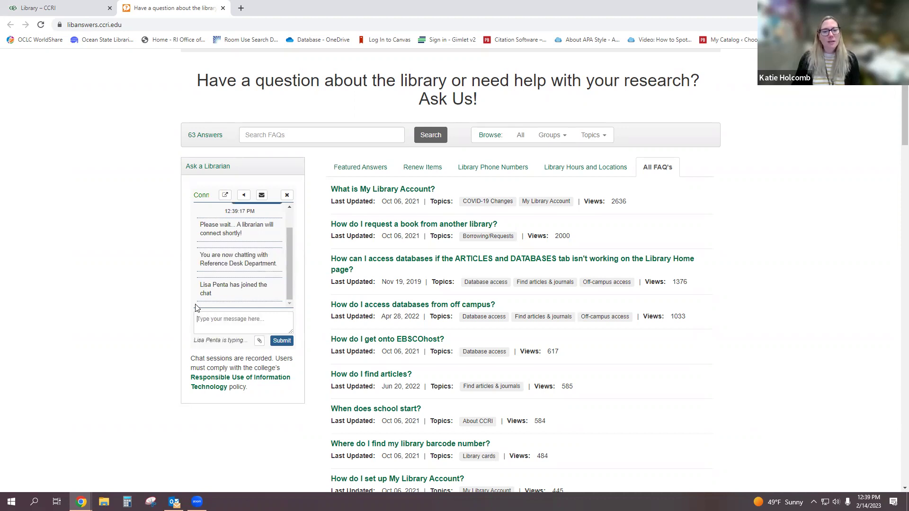
- Send the librarian a greeting followed by a 'Thanks' message
{"action": "left_click", "coordinate": [212, 327]}
{"action": "type", "text": "Hi Lisa"}
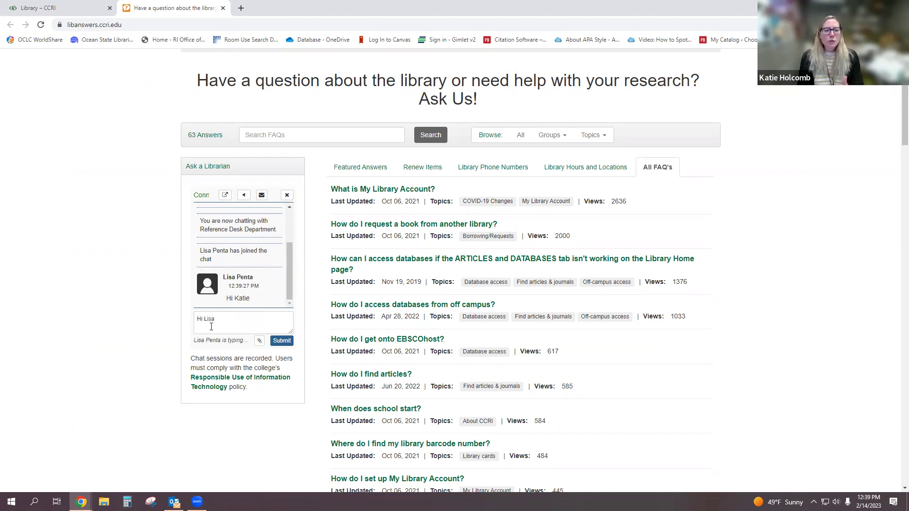
{"action": "key", "text": "Return"}
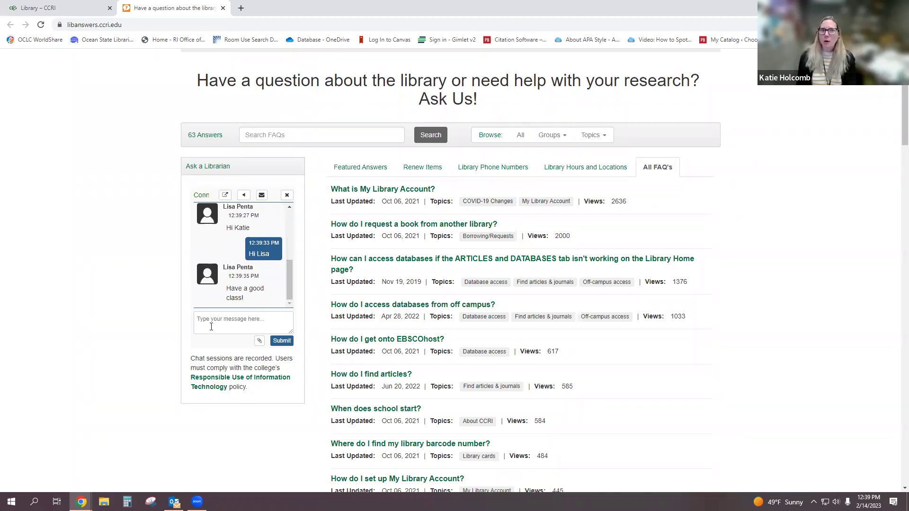
{"action": "type", "text": "Thanks!"}
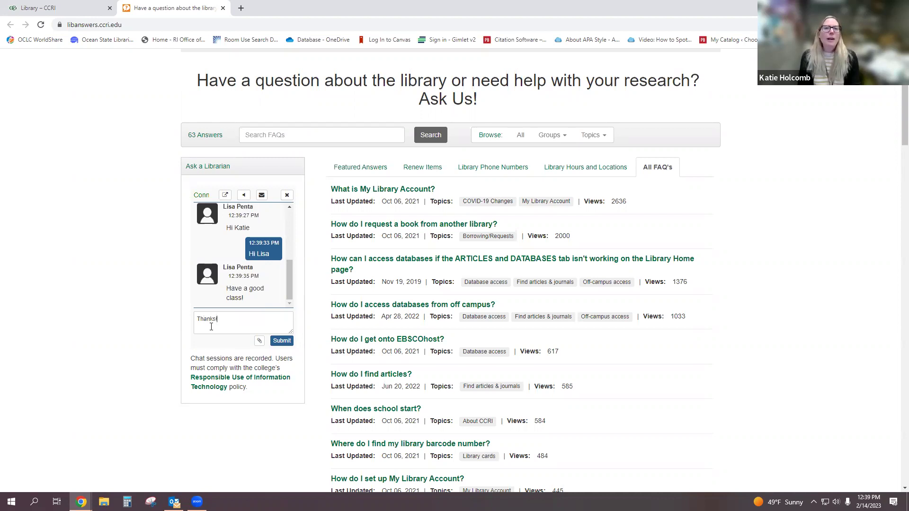
{"action": "key", "text": "Return"}
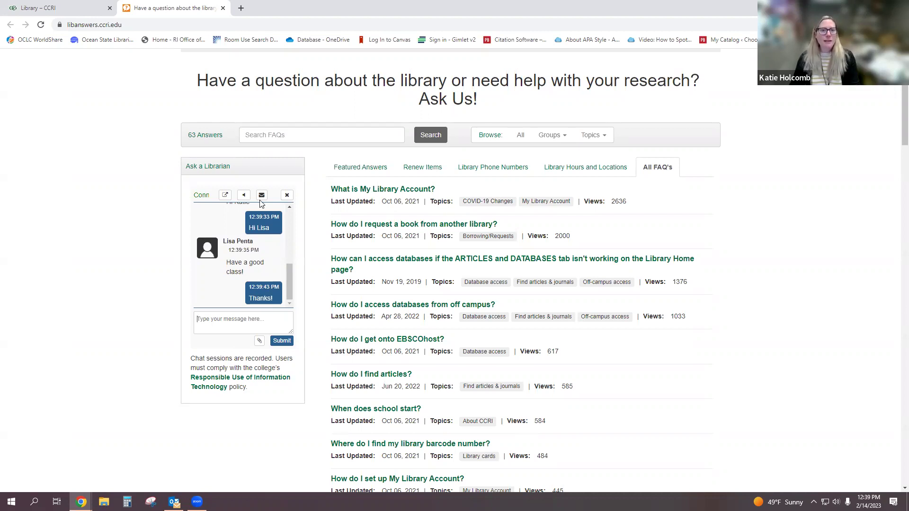
- End the librarian chat and close the Ask Us page
{"action": "left_click", "coordinate": [287, 195]}
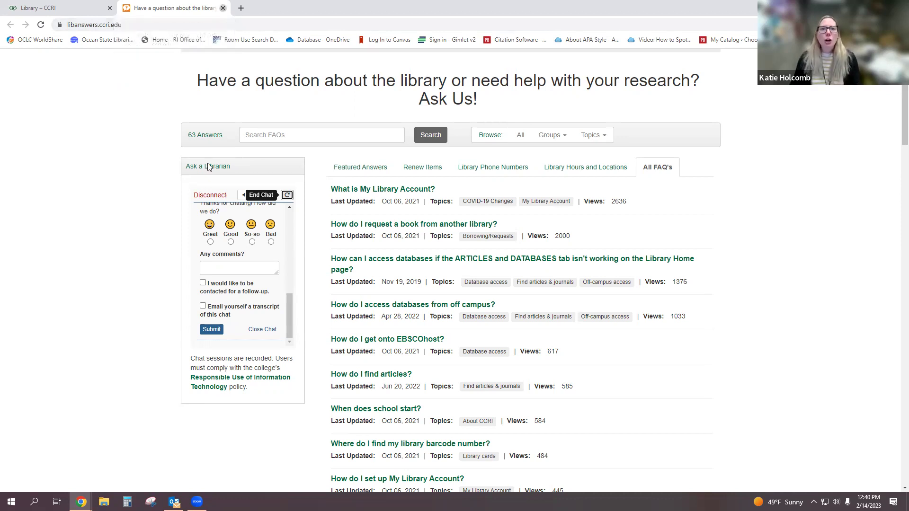
{"action": "left_click", "coordinate": [222, 9]}
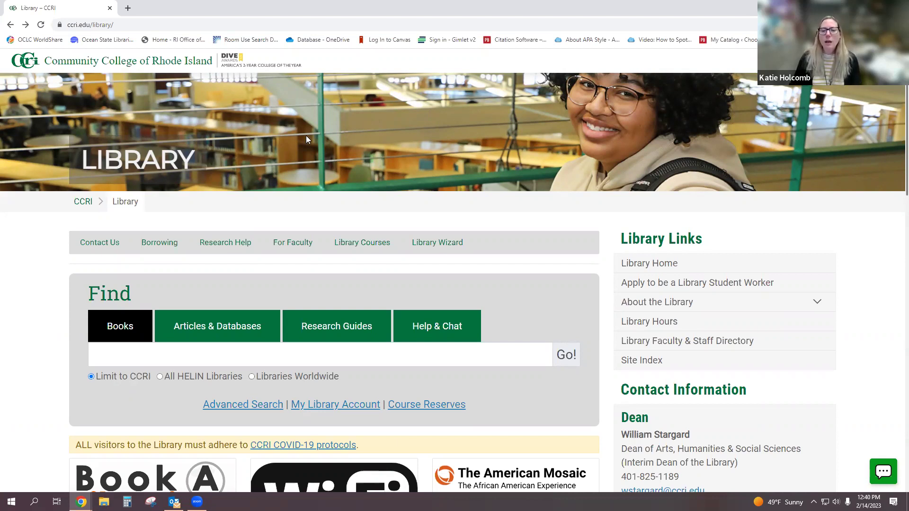
- Select the Text a Librarian phone number in the library's contact section
{"action": "scroll", "coordinate": [603, 261], "scroll_direction": "down", "scroll_amount": 1}
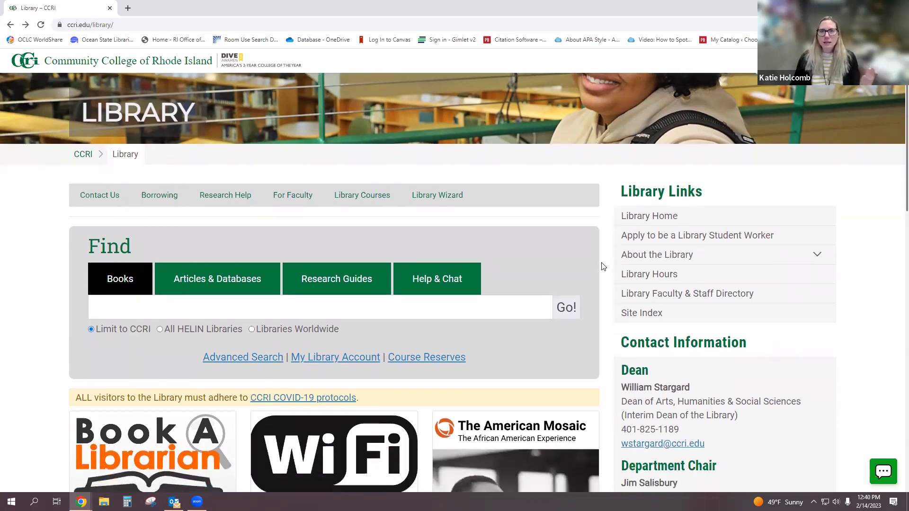
{"action": "scroll", "coordinate": [603, 267], "scroll_direction": "down", "scroll_amount": 10}
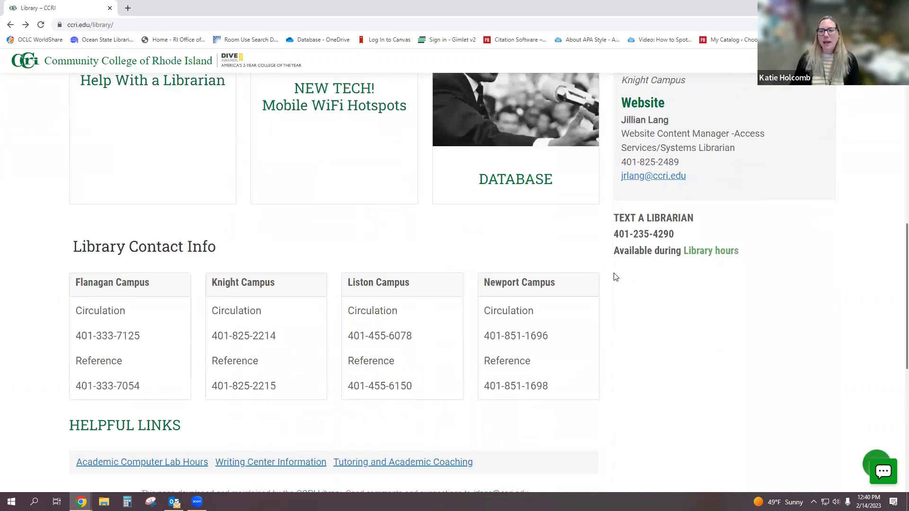
{"action": "left_click_drag", "start_coordinate": [675, 234], "coordinate": [614, 237]}
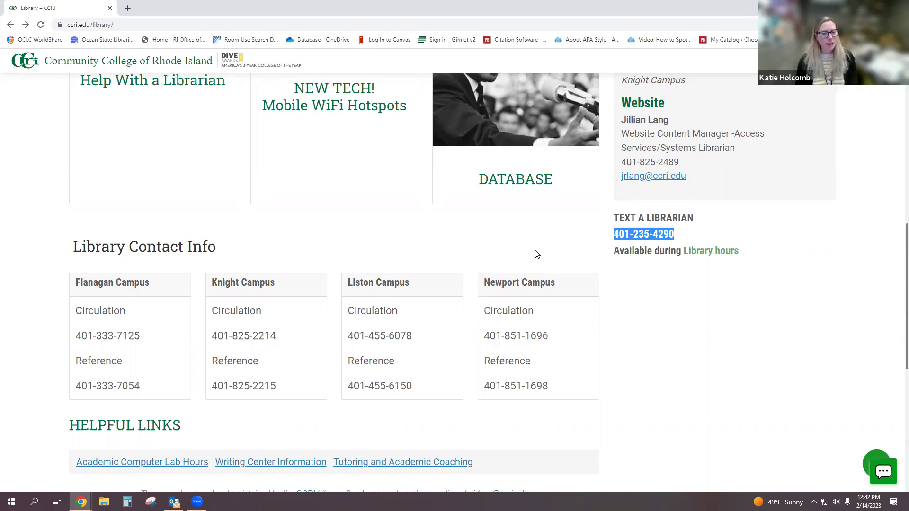
- Bring up the Research Help menu showing its Book A Librarian option
{"action": "scroll", "coordinate": [376, 250], "scroll_direction": "up", "scroll_amount": 5}
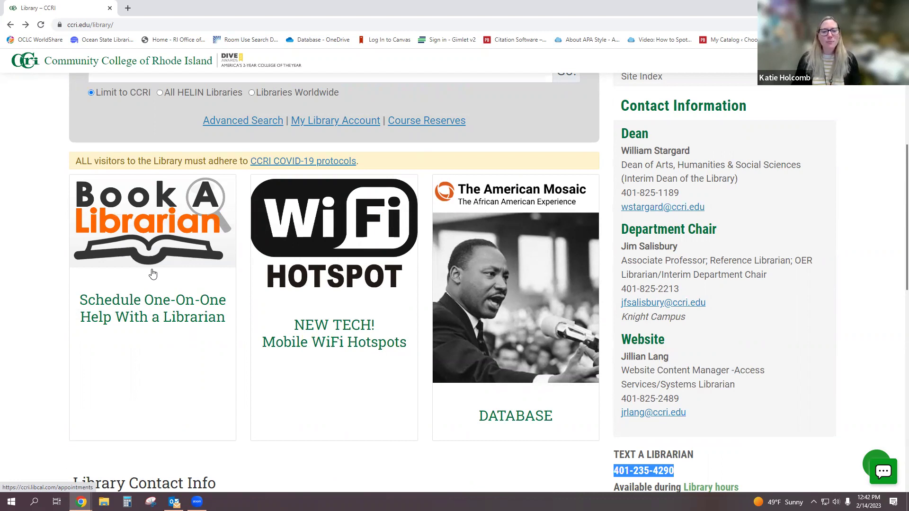
{"action": "scroll", "coordinate": [153, 273], "scroll_direction": "up", "scroll_amount": 4}
{"action": "mouse_move", "coordinate": [228, 154]}
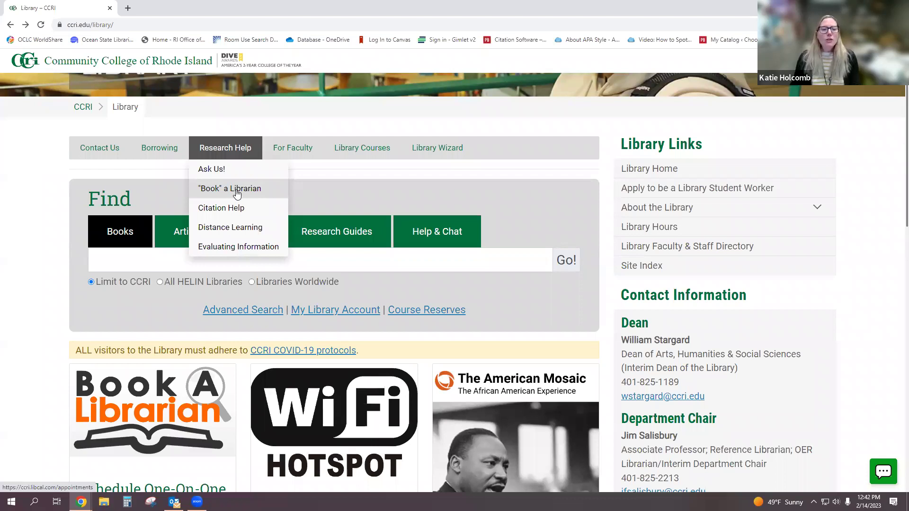
- Open Book a Librarian and set the location to Virtual Reference (meeting online)
{"action": "left_click", "coordinate": [236, 192]}
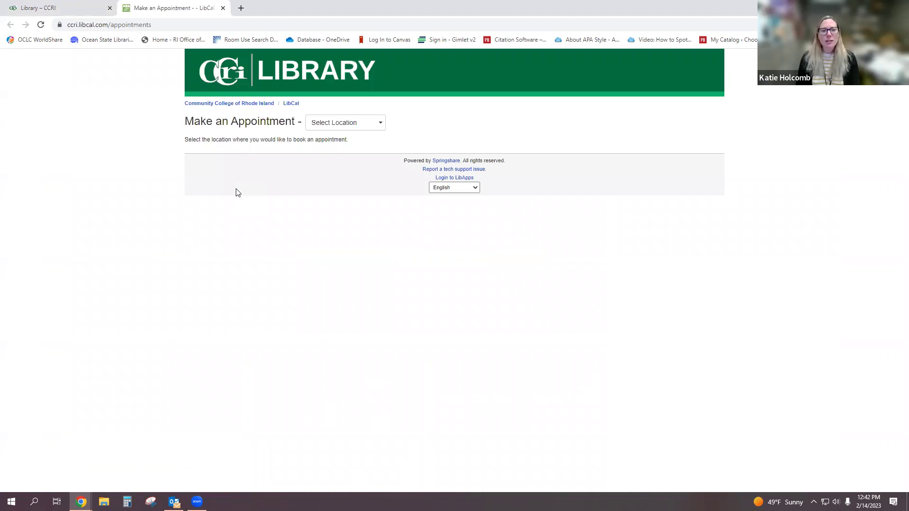
{"action": "left_click", "coordinate": [335, 123]}
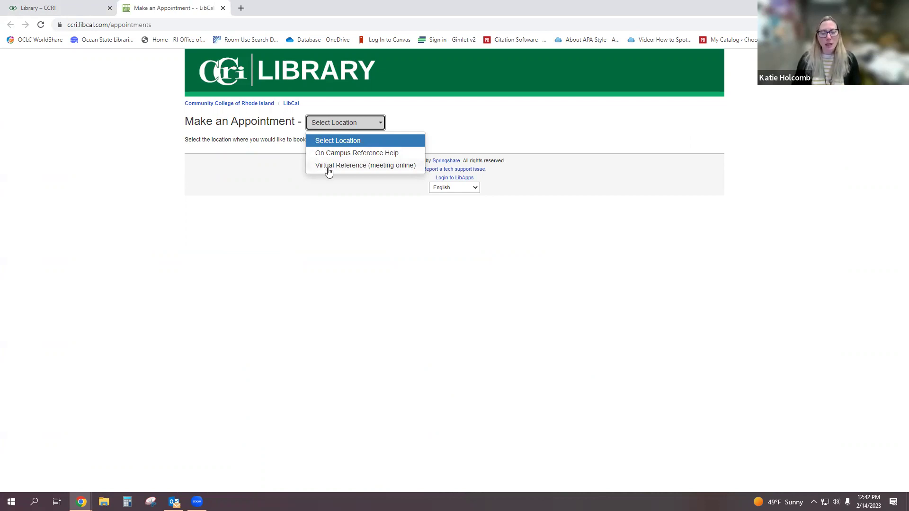
{"action": "left_click", "coordinate": [329, 166]}
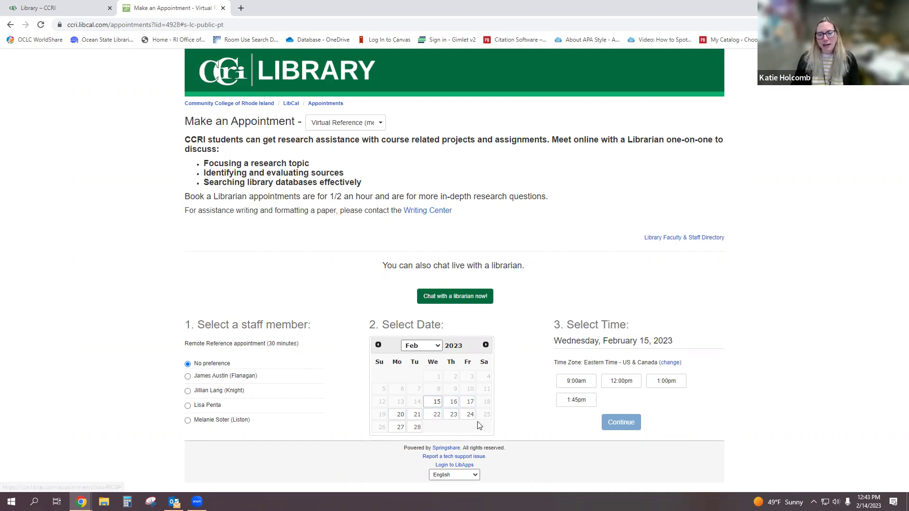
- Pick the 10:30am slot on Thursday, February 16, 2023, and continue to Your Details
{"action": "left_click", "coordinate": [486, 346]}
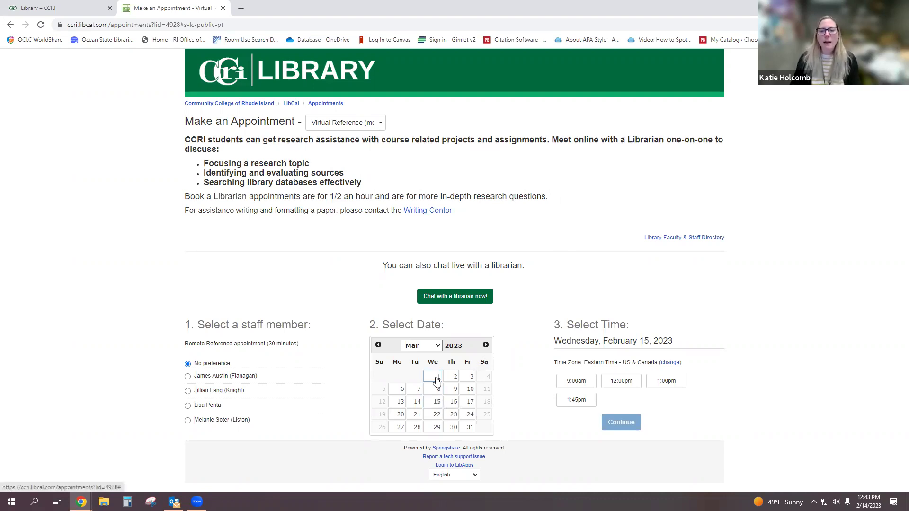
{"action": "left_click", "coordinate": [379, 345]}
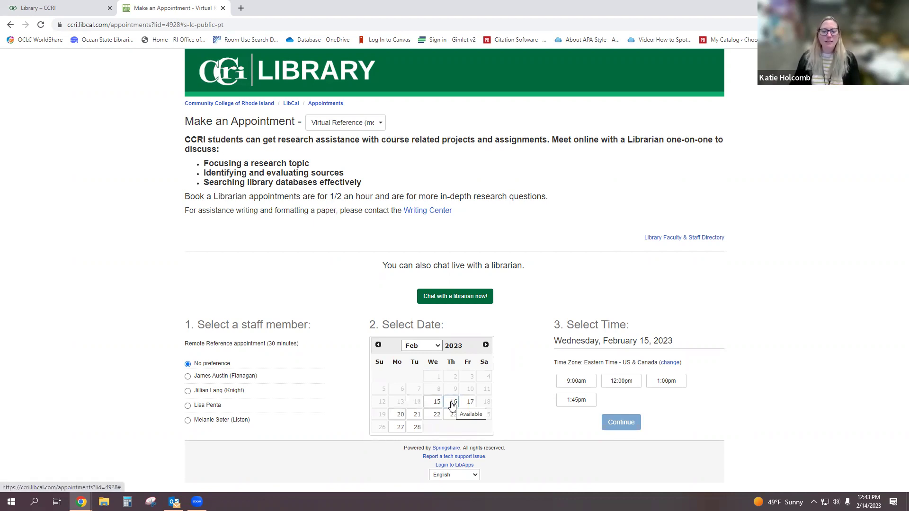
{"action": "left_click", "coordinate": [452, 403]}
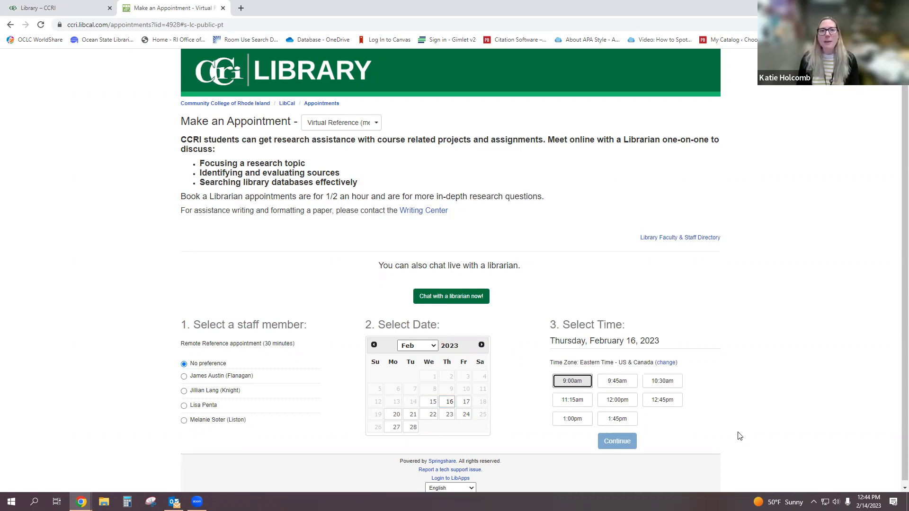
{"action": "left_click", "coordinate": [658, 386]}
{"action": "left_click", "coordinate": [624, 447]}
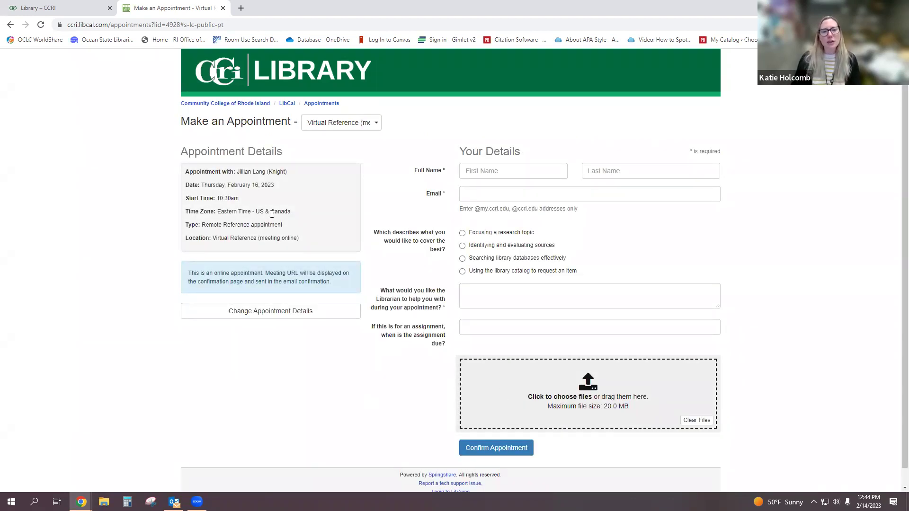
{"action": "left_click_drag", "start_coordinate": [294, 172], "coordinate": [205, 198]}
{"action": "left_click_drag", "start_coordinate": [300, 238], "coordinate": [212, 238]}
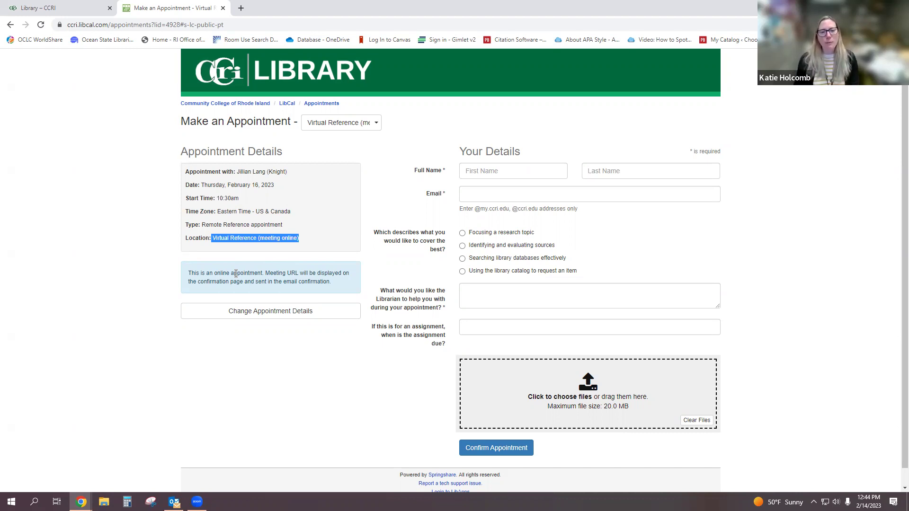
{"action": "left_click", "coordinate": [513, 172]}
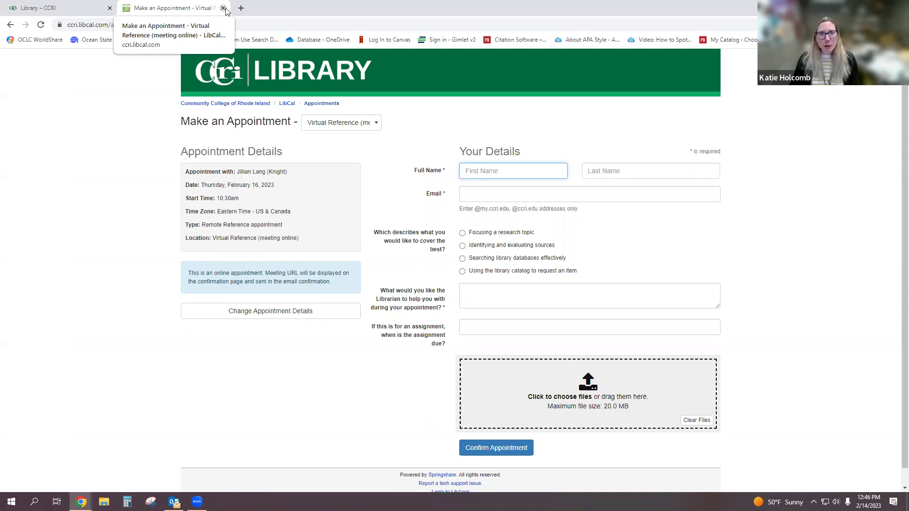
- Close the appointment booking page and open the A-Z list of library databases
{"action": "left_click", "coordinate": [223, 8]}
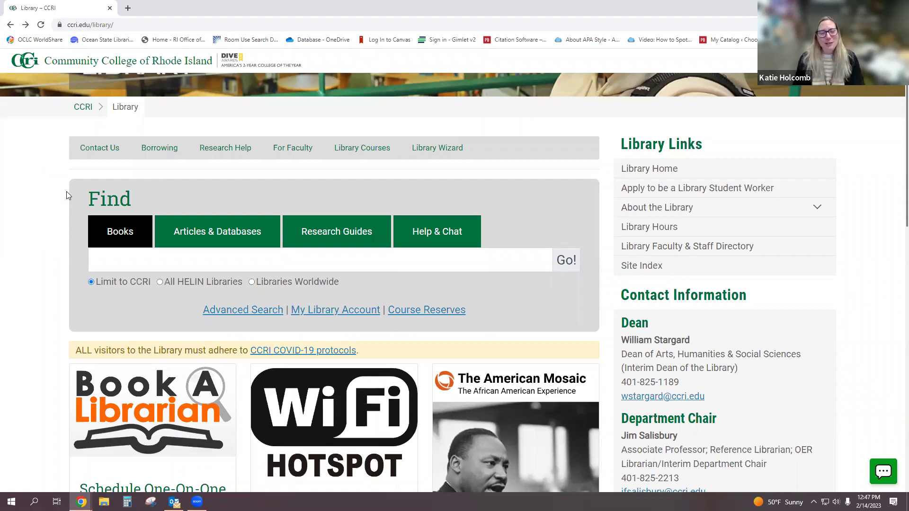
{"action": "left_click", "coordinate": [227, 239]}
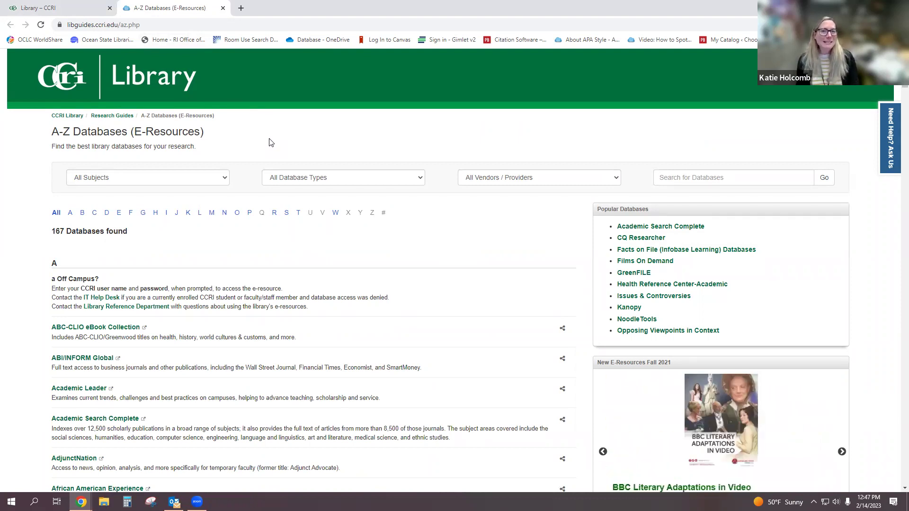
- Highlight the count of 167 databases, then clear the highlight
{"action": "left_click_drag", "start_coordinate": [137, 234], "coordinate": [48, 237]}
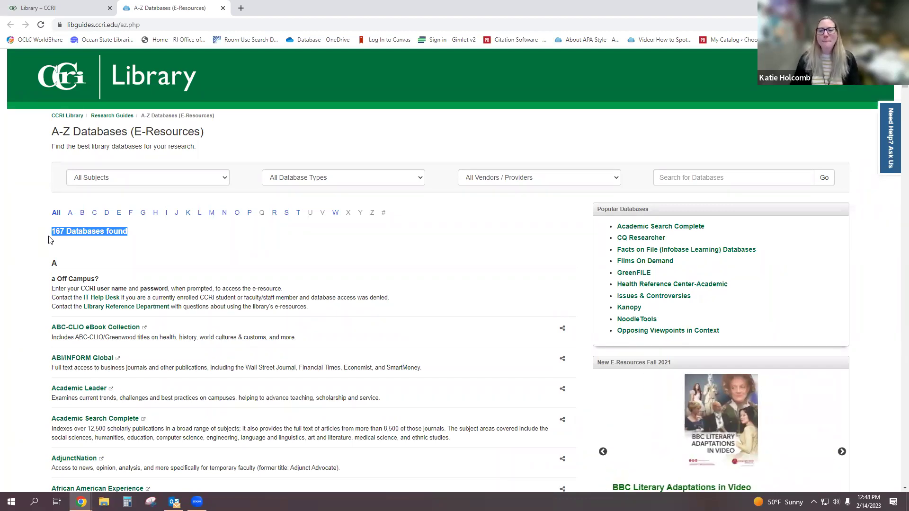
{"action": "left_click", "coordinate": [40, 270]}
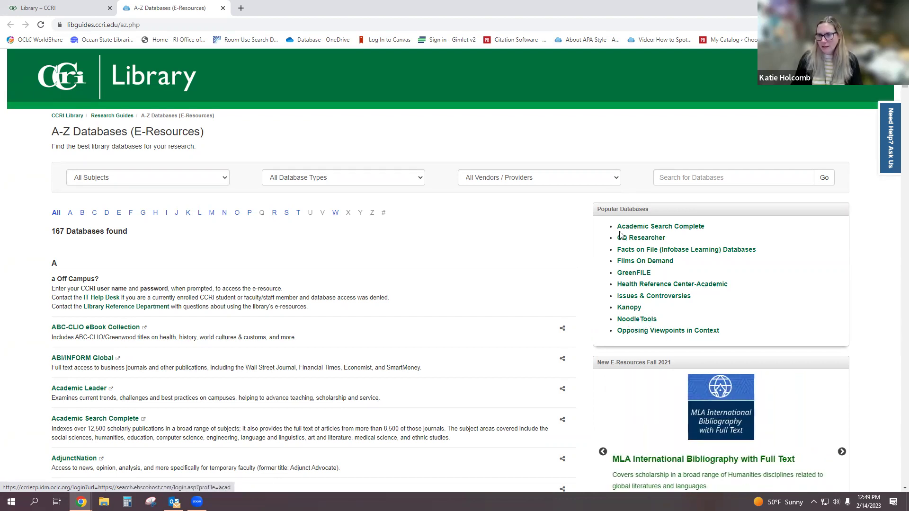
{"action": "left_click", "coordinate": [631, 323]}
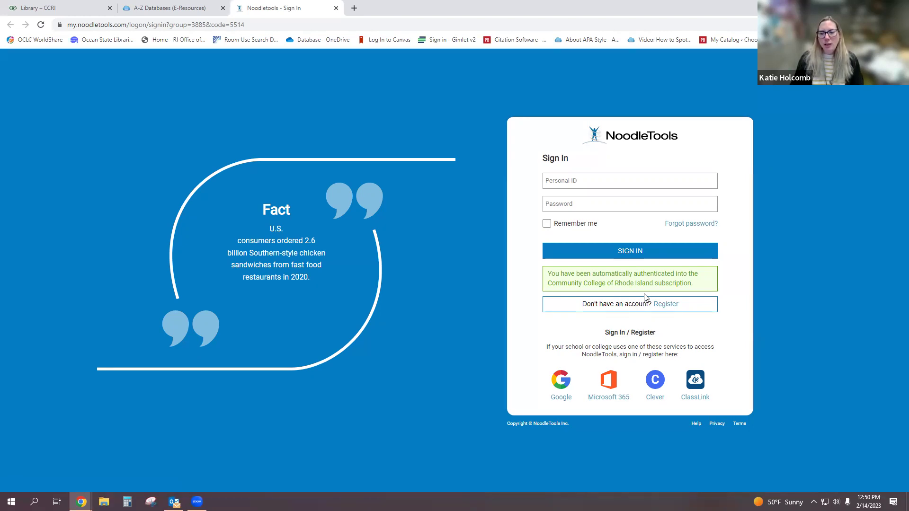
- Begin registering a new NoodleTools account from the college-subscription sign-in page
{"action": "left_click", "coordinate": [623, 311]}
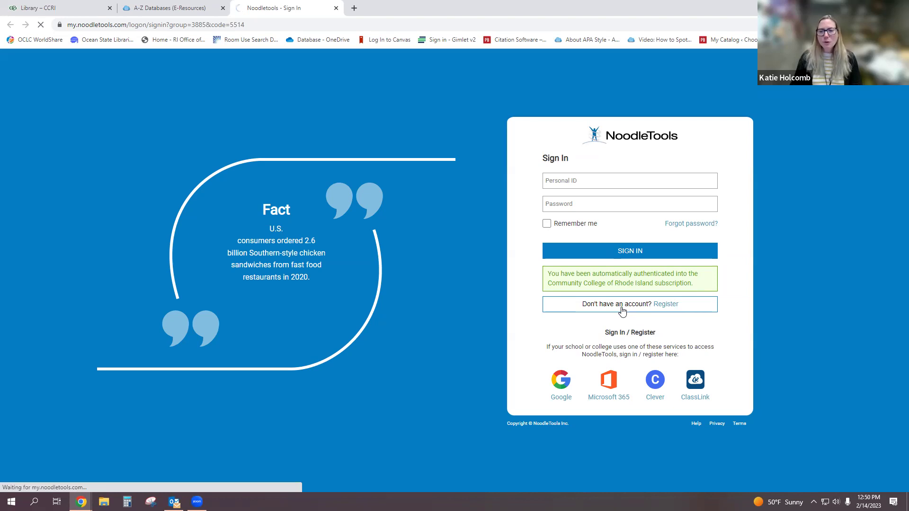
- On the New User Registration form, start entering a Personal ID
{"action": "scroll", "coordinate": [615, 271], "scroll_direction": "down", "scroll_amount": 1}
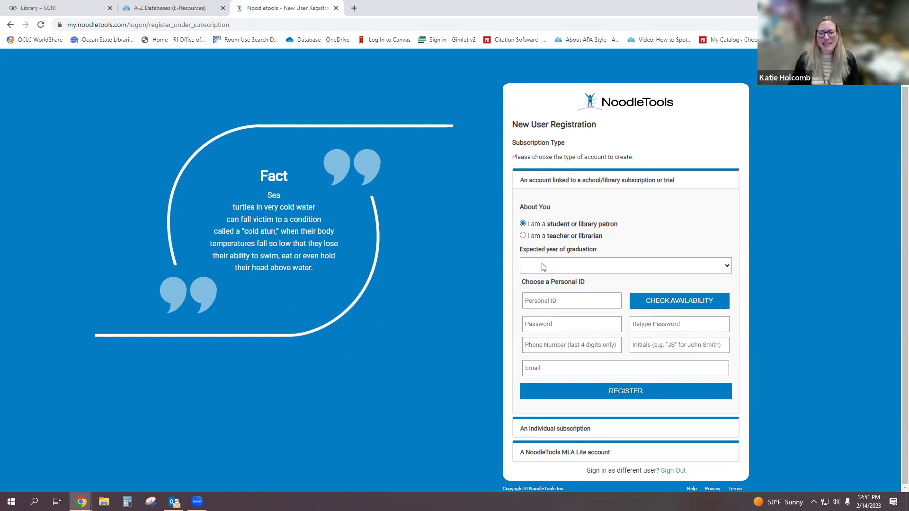
{"action": "left_click", "coordinate": [552, 298]}
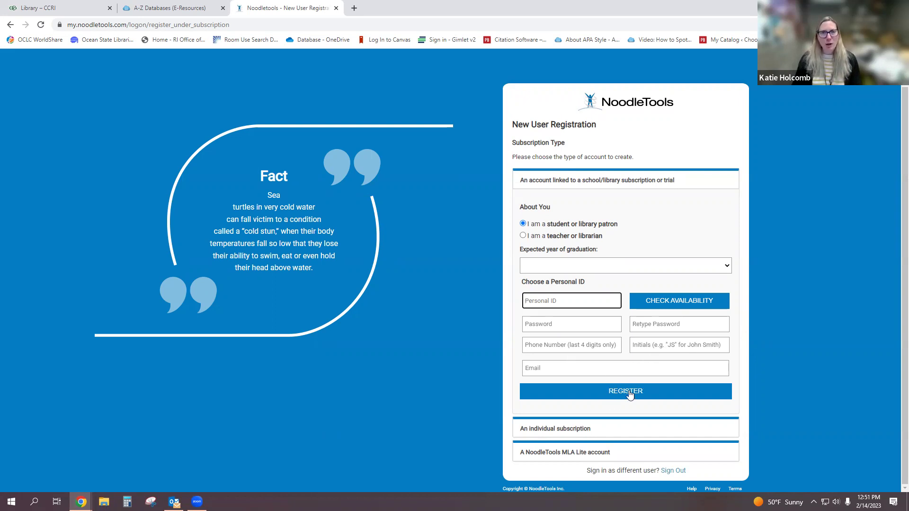
- Return to sign-in and log into NoodleTools with your personal ID and password
{"action": "left_click", "coordinate": [7, 24]}
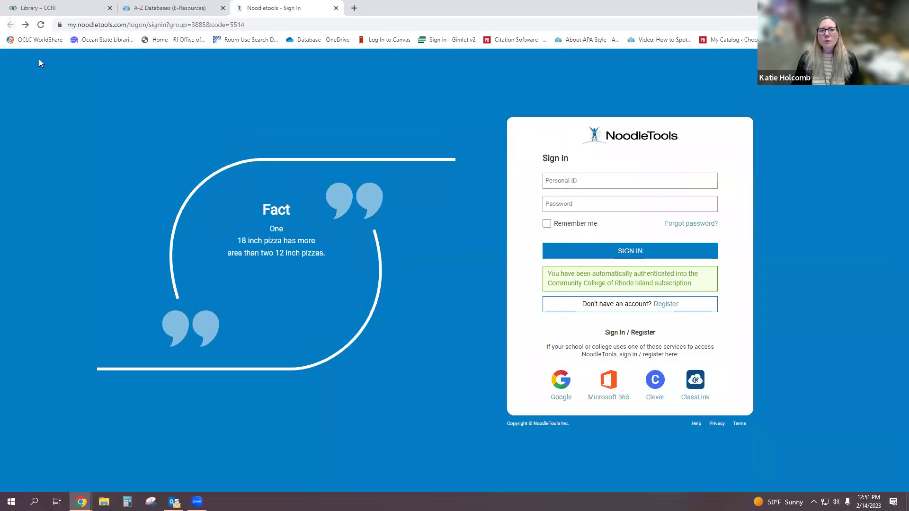
{"action": "left_click", "coordinate": [599, 182]}
{"action": "key", "text": "Tab"}
{"action": "type", "text": "•••••••••"}
{"action": "key", "text": "Return"}
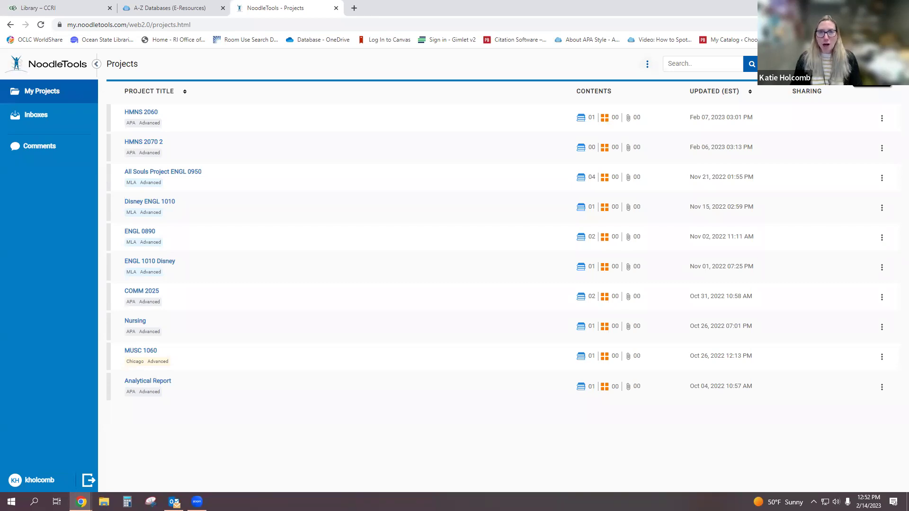
{"action": "left_click", "coordinate": [796, 63]}
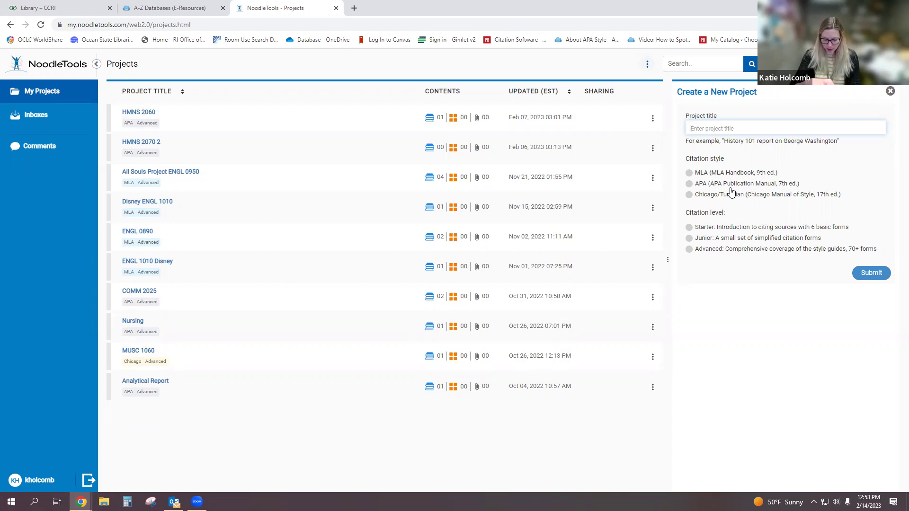
- Create project 'RHAB 1030 Group Project' using APA style at the Advanced citation level
{"action": "type", "text": "RHAB"}
{"action": "type", "text": " 2"}
{"action": "type", "text": " 1030 "}
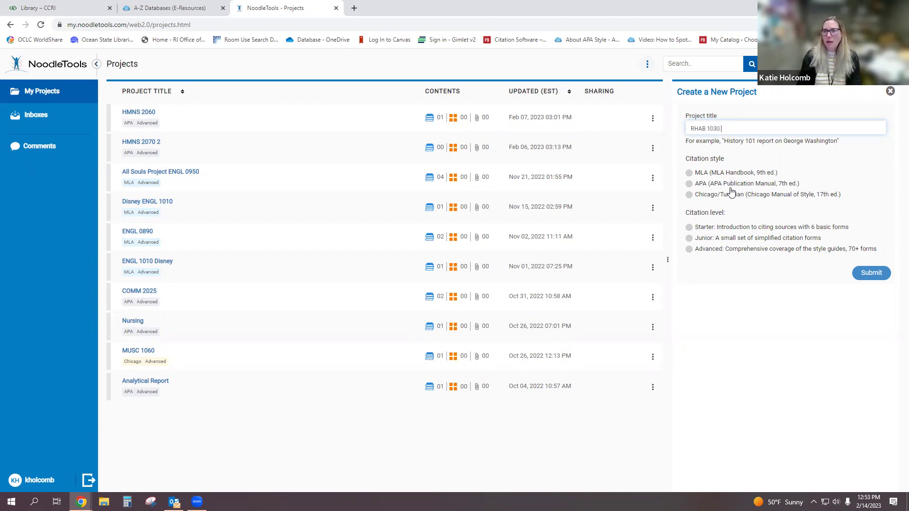
{"action": "type", "text": "Group Proje"}
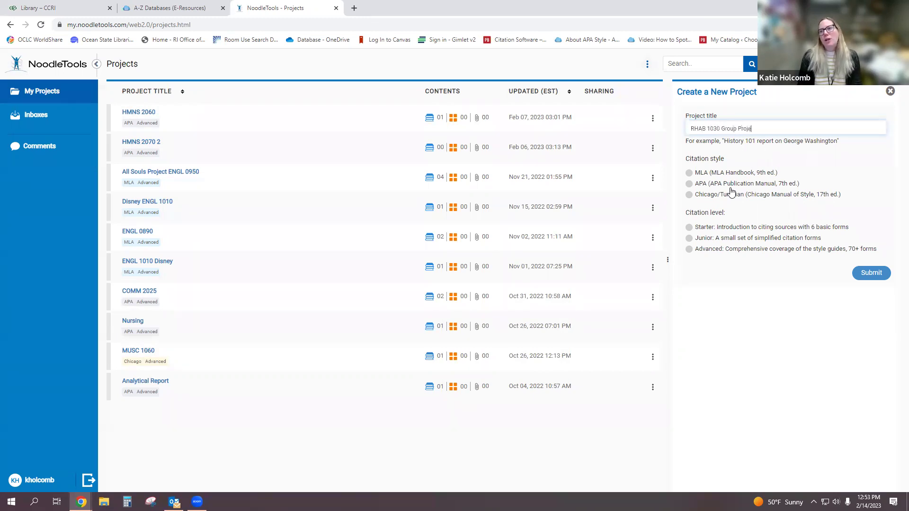
{"action": "type", "text": "ct"}
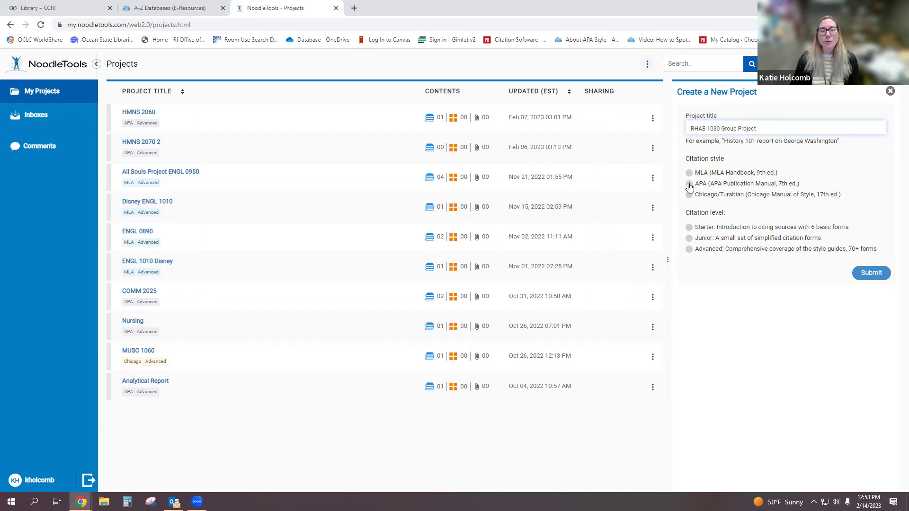
{"action": "left_click", "coordinate": [690, 185]}
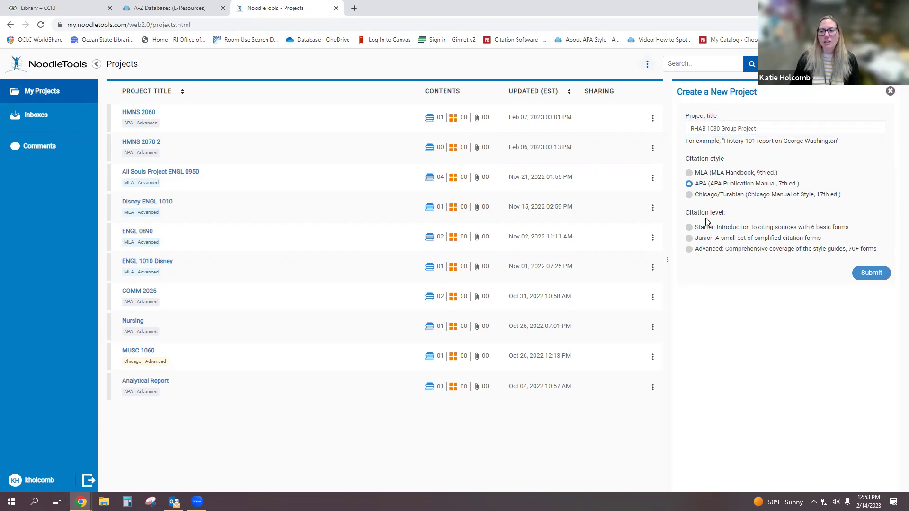
{"action": "left_click", "coordinate": [690, 251]}
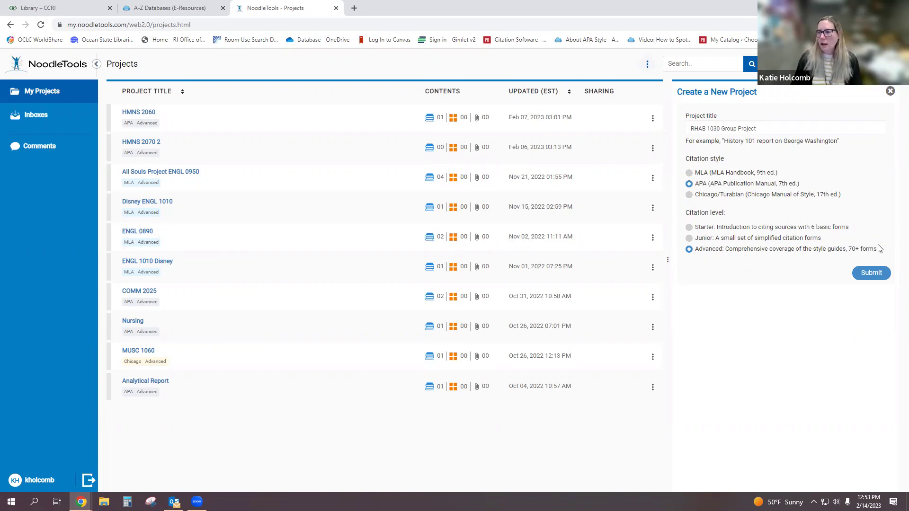
{"action": "left_click", "coordinate": [879, 275]}
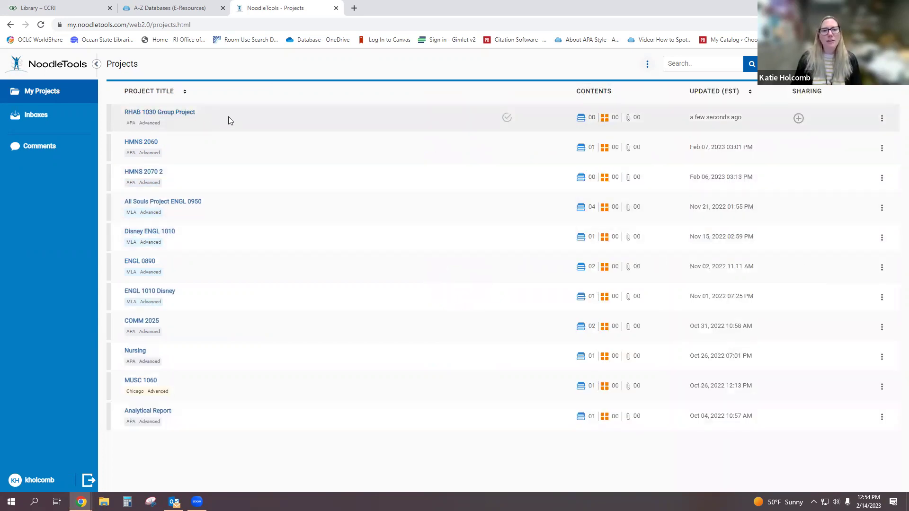
- Open the RHAB 1030 Group Project's Sources page, then return to the A-Z Databases tab
{"action": "left_click", "coordinate": [179, 117]}
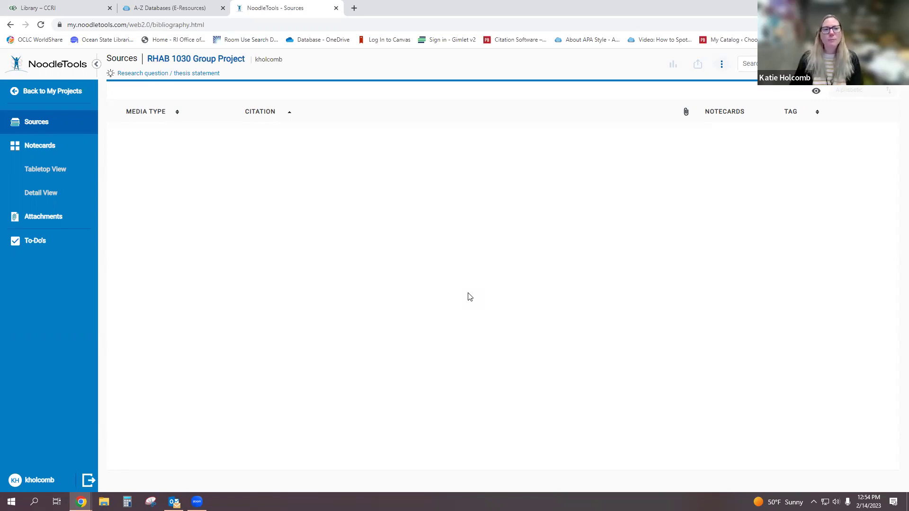
{"action": "left_click", "coordinate": [182, 7]}
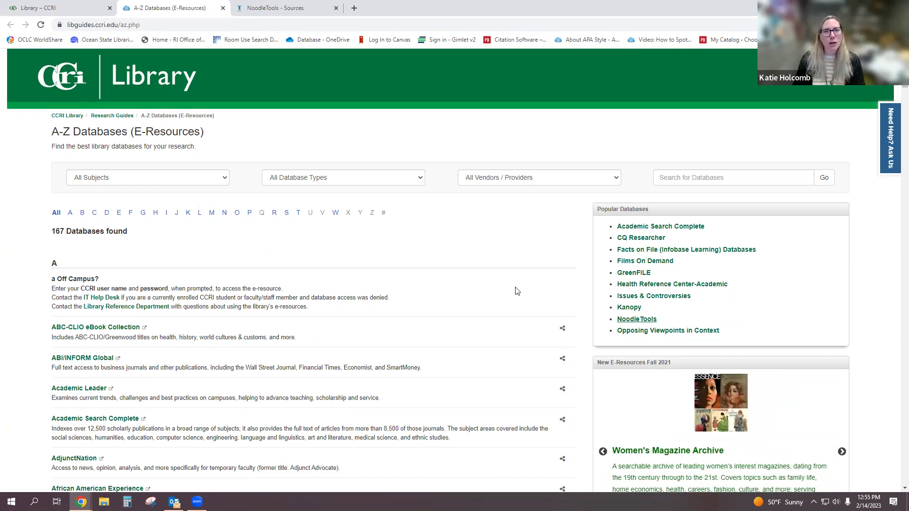
- Open the All Subjects dropdown on the CCRI A-Z Databases page
{"action": "left_click", "coordinate": [215, 179]}
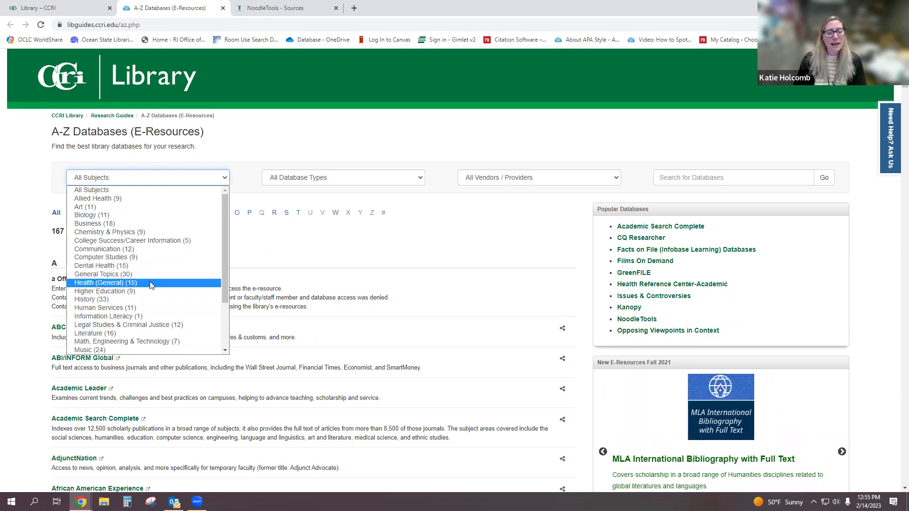
- Filter the A-Z Databases list to the Nursing (20) subject
{"action": "scroll", "coordinate": [150, 283], "scroll_direction": "down", "scroll_amount": 3}
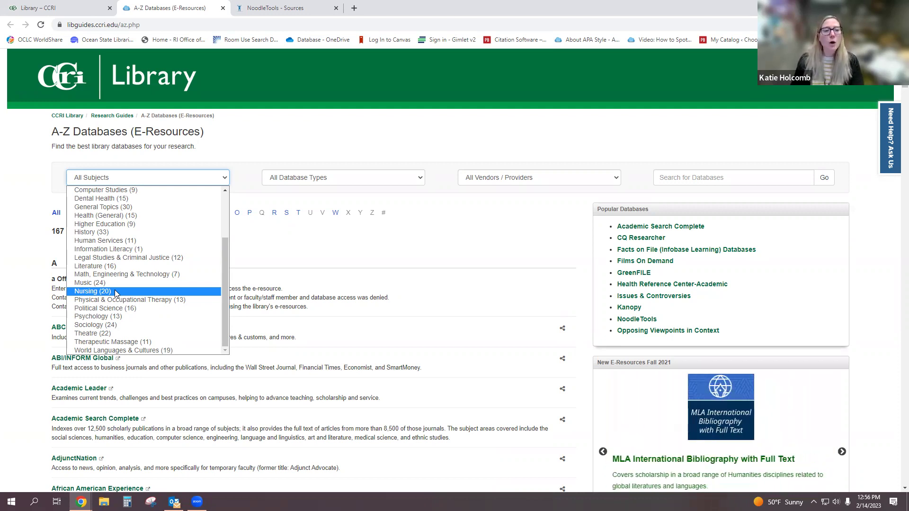
{"action": "left_click", "coordinate": [116, 292]}
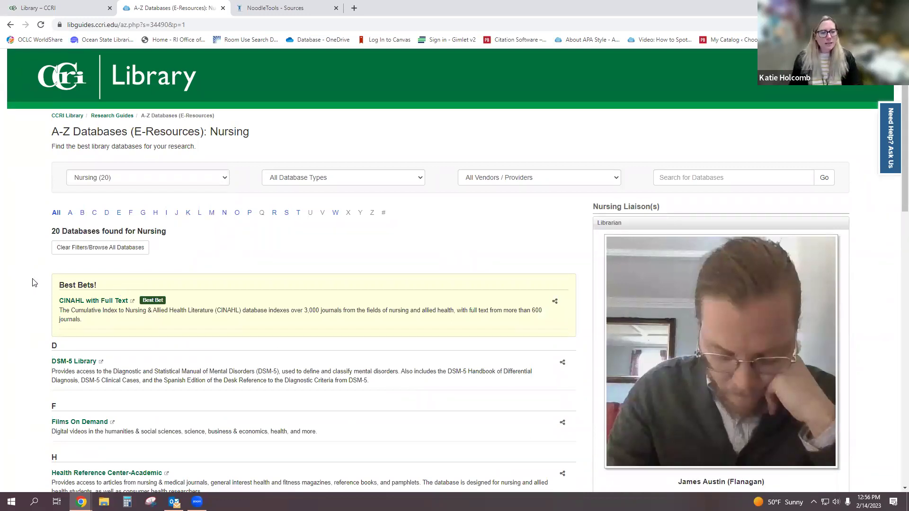
- Open CINAHL with Full Text from the Nursing databases' Best Bets list
{"action": "scroll", "coordinate": [33, 283], "scroll_direction": "down", "scroll_amount": 3}
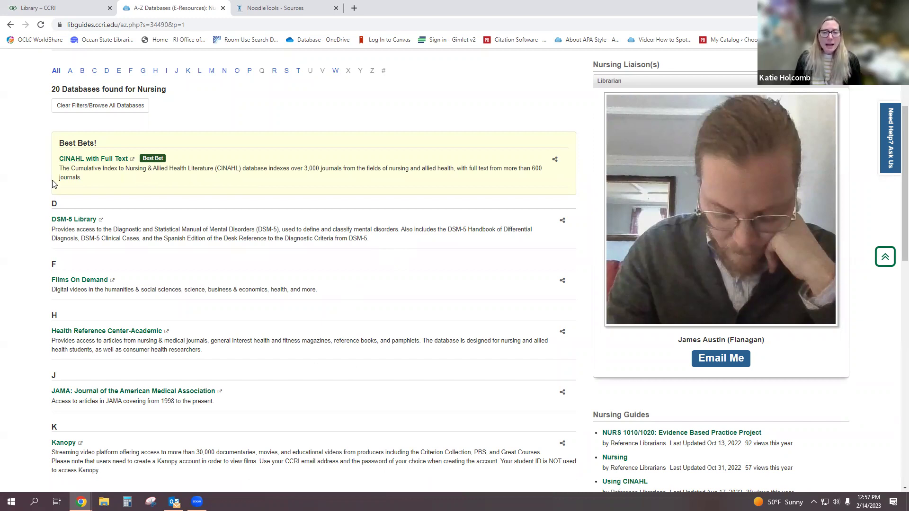
{"action": "left_click", "coordinate": [79, 161]}
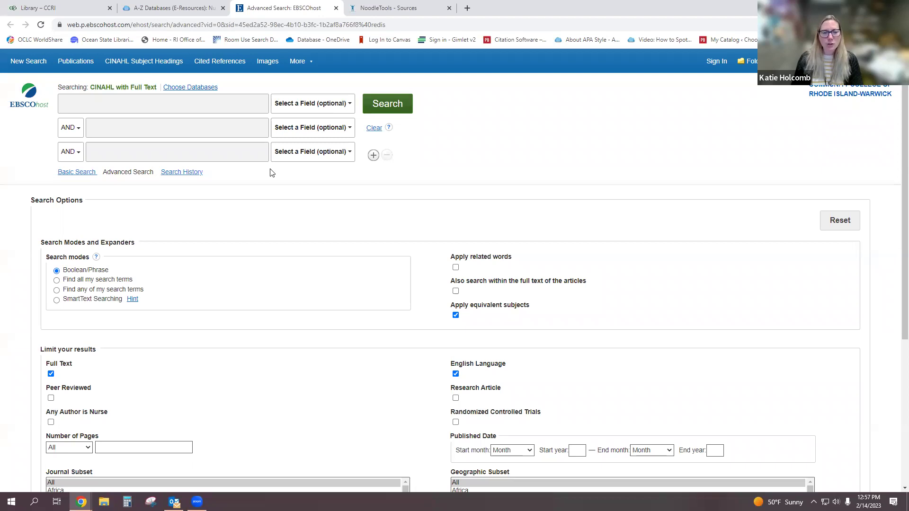
{"action": "scroll", "coordinate": [272, 173], "scroll_direction": "down", "scroll_amount": 3}
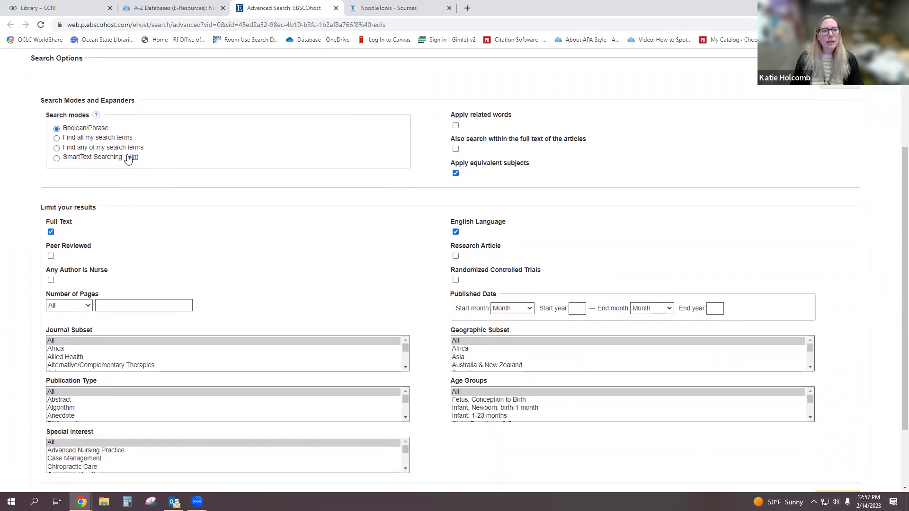
{"action": "scroll", "coordinate": [350, 232], "scroll_direction": "down", "scroll_amount": 2}
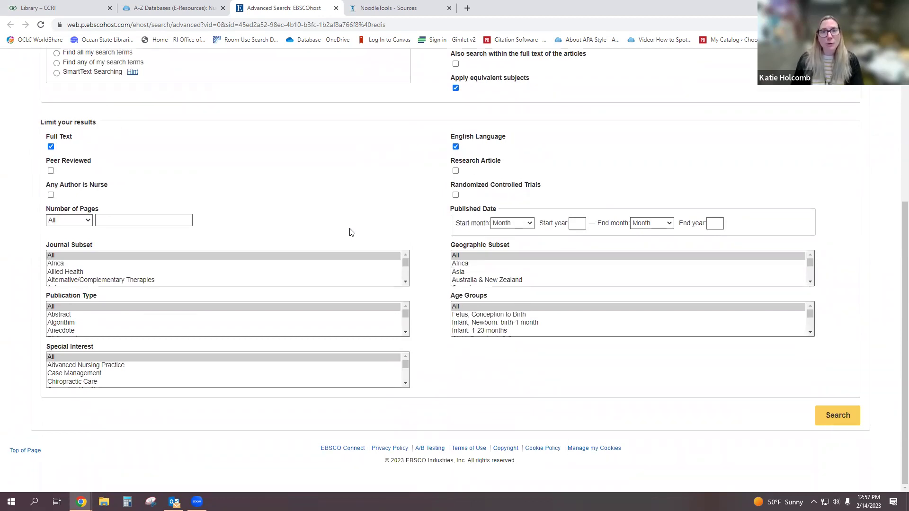
{"action": "scroll", "coordinate": [350, 232], "scroll_direction": "up", "scroll_amount": 2}
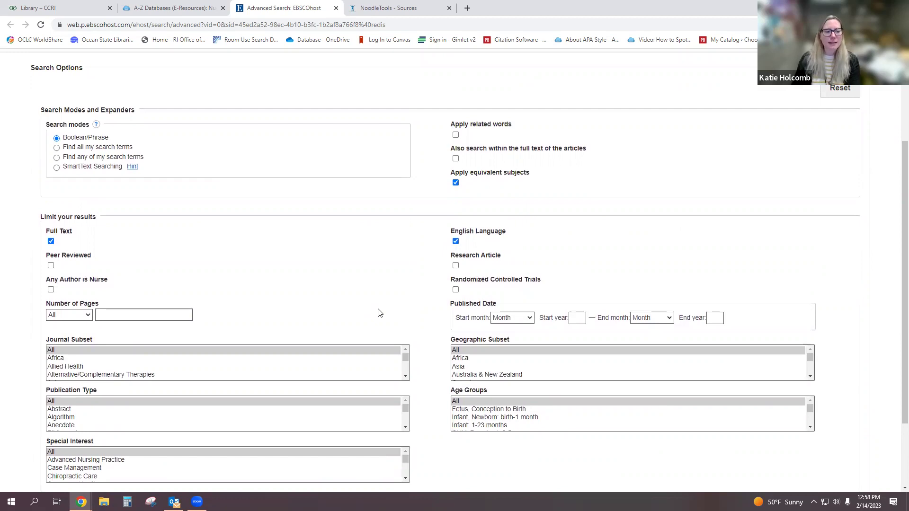
{"action": "scroll", "coordinate": [378, 312], "scroll_direction": "up", "scroll_amount": 3}
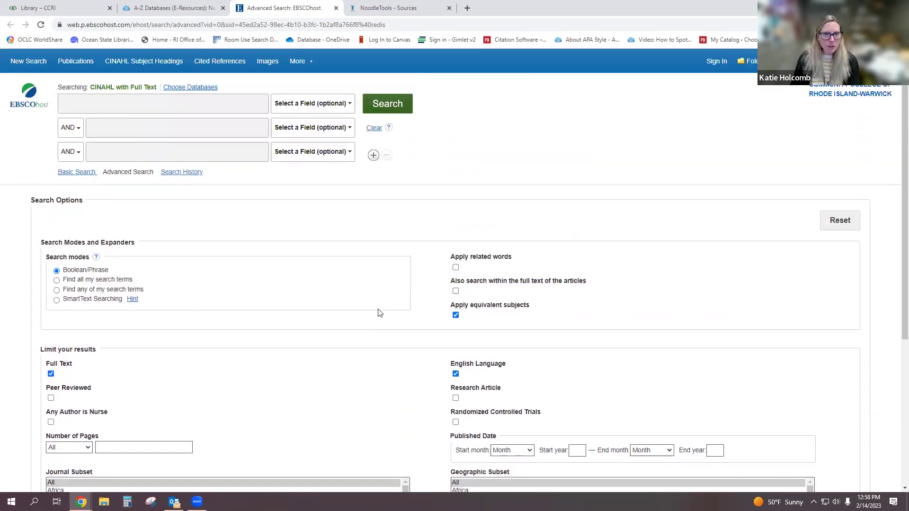
{"action": "left_click", "coordinate": [134, 103]}
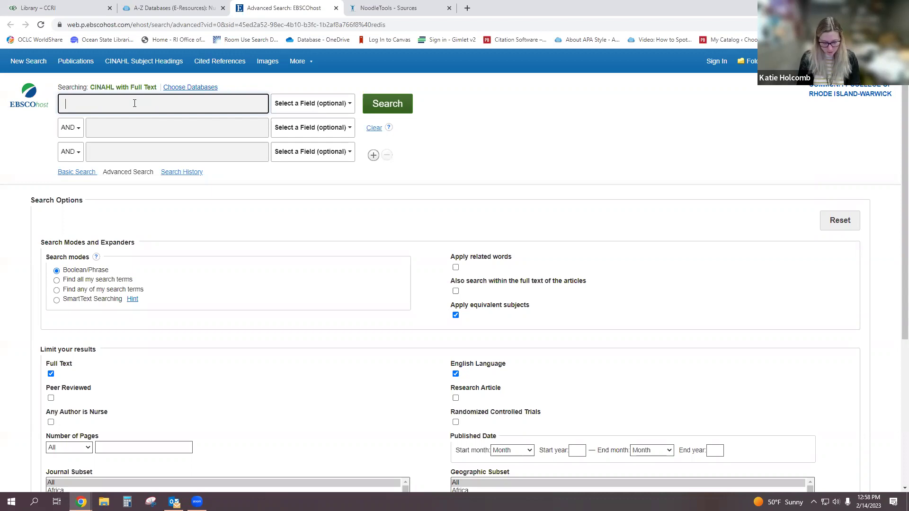
- Search CINAHL for cardiomyopathy with Full Text and English Language limits, getting 4,436 results
{"action": "type", "text": "cardiom"}
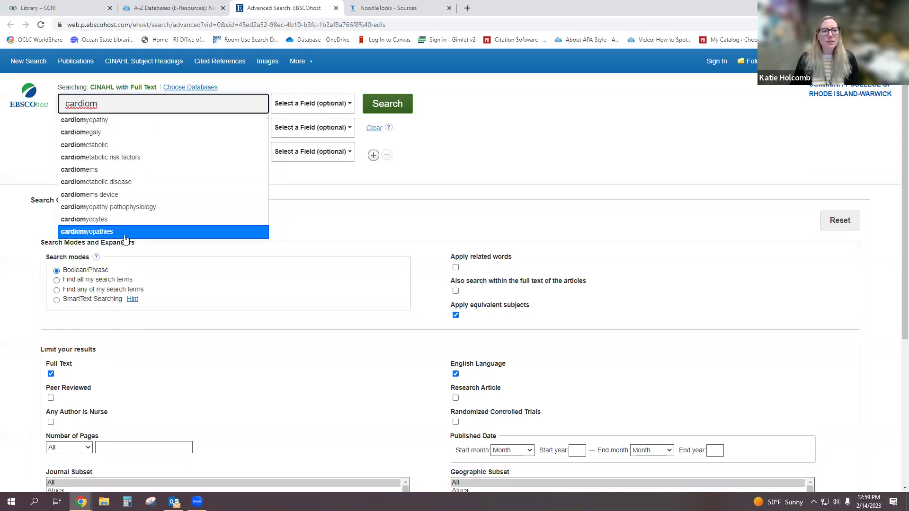
{"action": "left_click", "coordinate": [173, 127]}
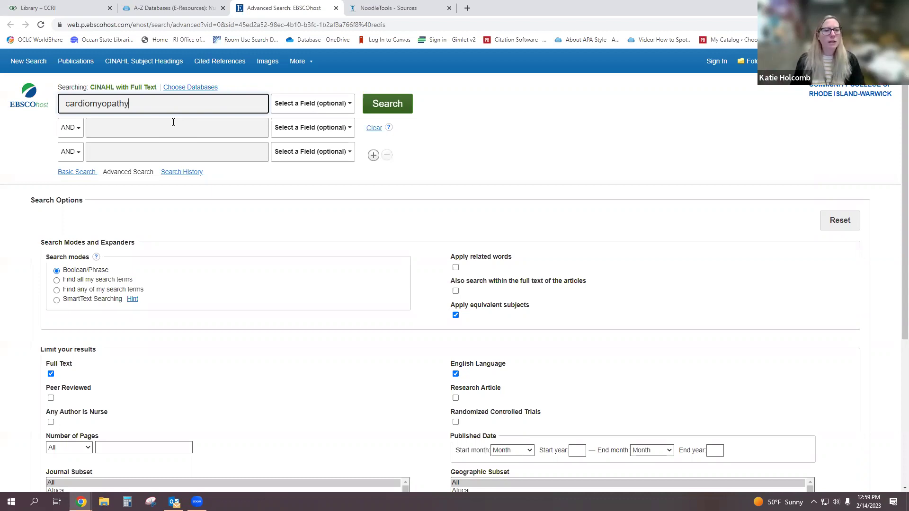
{"action": "left_click", "coordinate": [384, 107]}
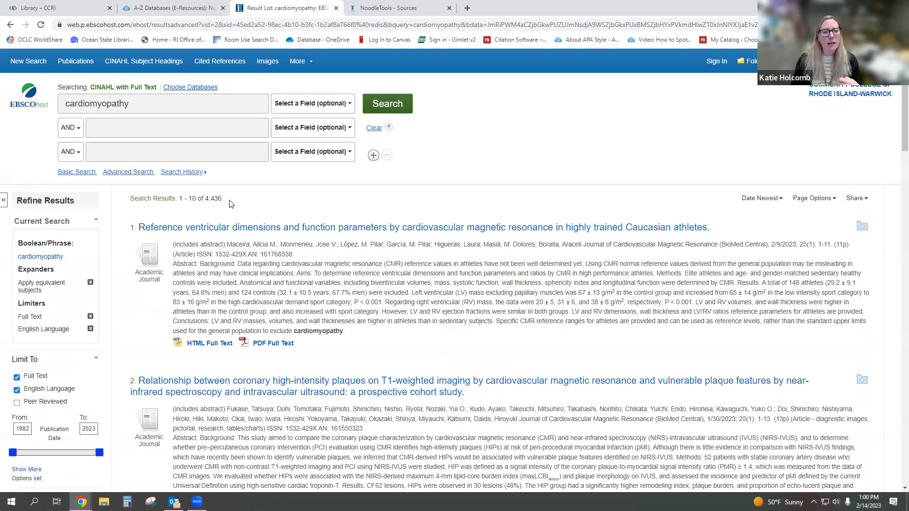
{"action": "left_click_drag", "start_coordinate": [222, 200], "coordinate": [205, 199]}
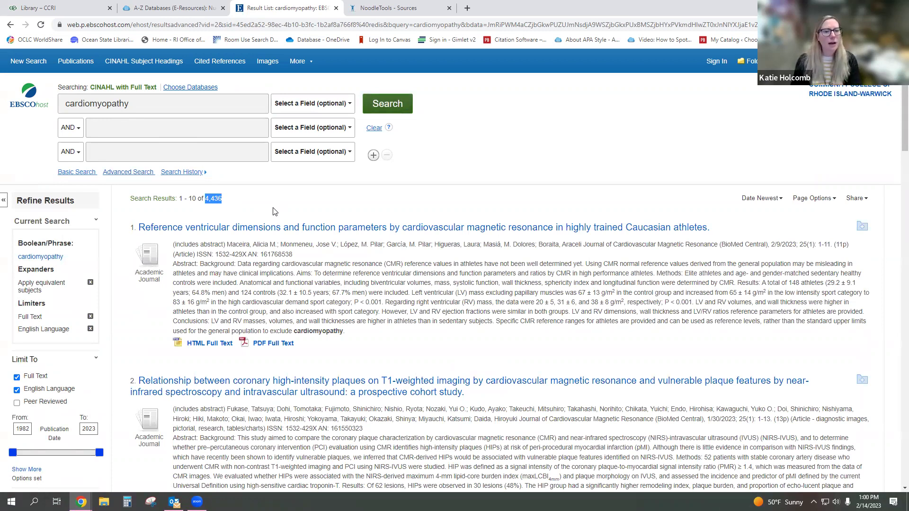
{"action": "scroll", "coordinate": [124, 244], "scroll_direction": "down", "scroll_amount": 2}
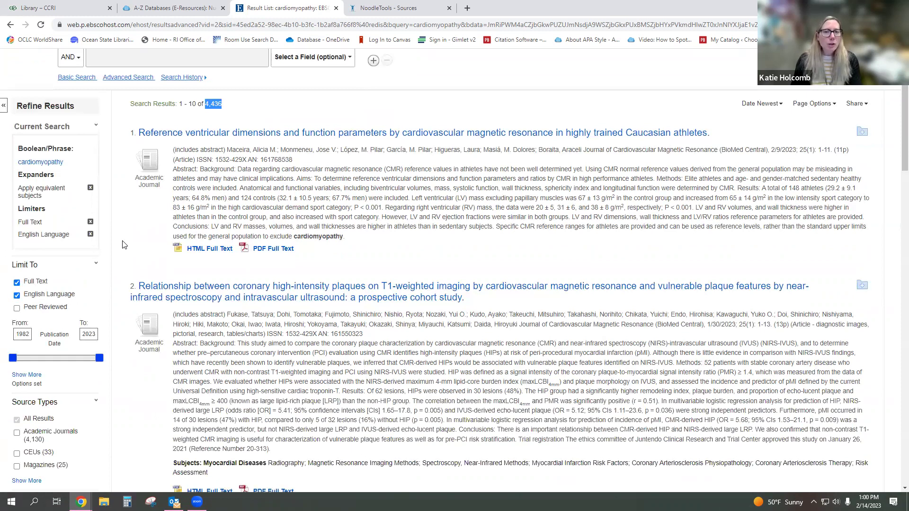
{"action": "scroll", "coordinate": [124, 244], "scroll_direction": "down", "scroll_amount": 1}
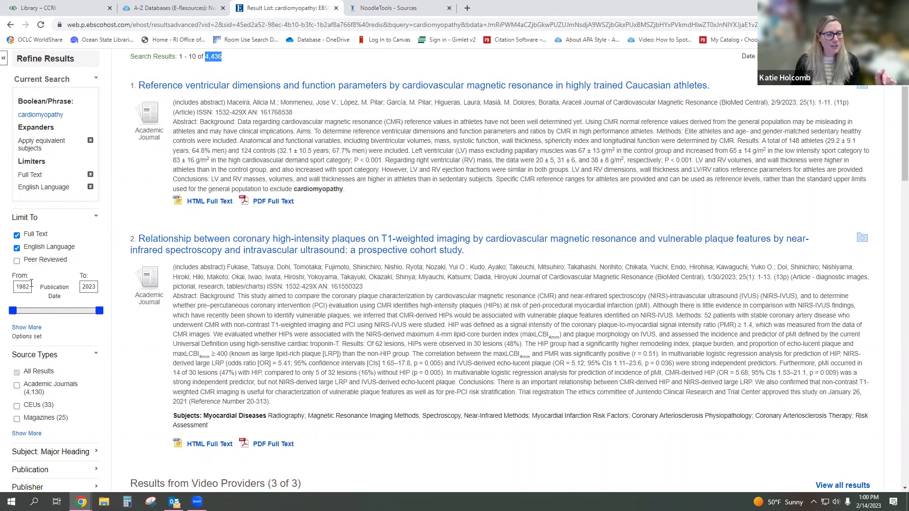
- Change the publication start year from 1982 to 2017, narrowing results to 1,743
{"action": "left_click_drag", "start_coordinate": [31, 285], "coordinate": [2, 293]}
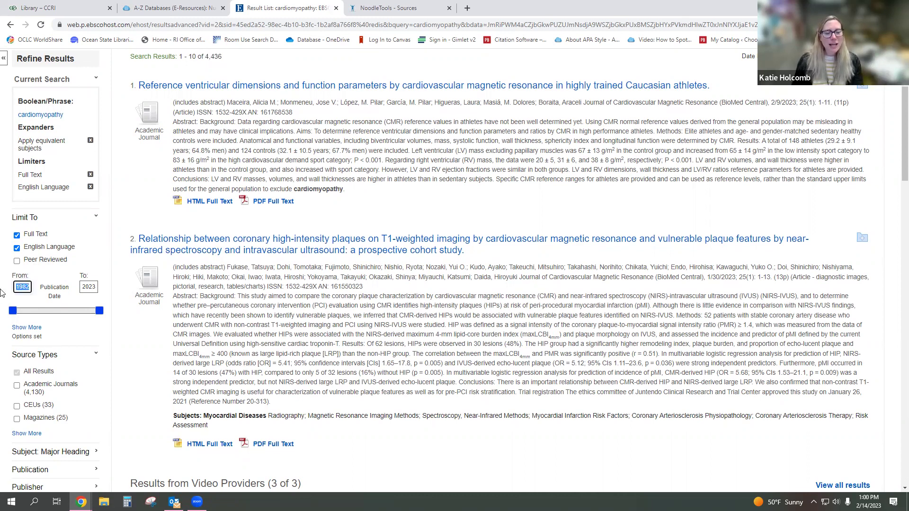
{"action": "type", "text": "2017"}
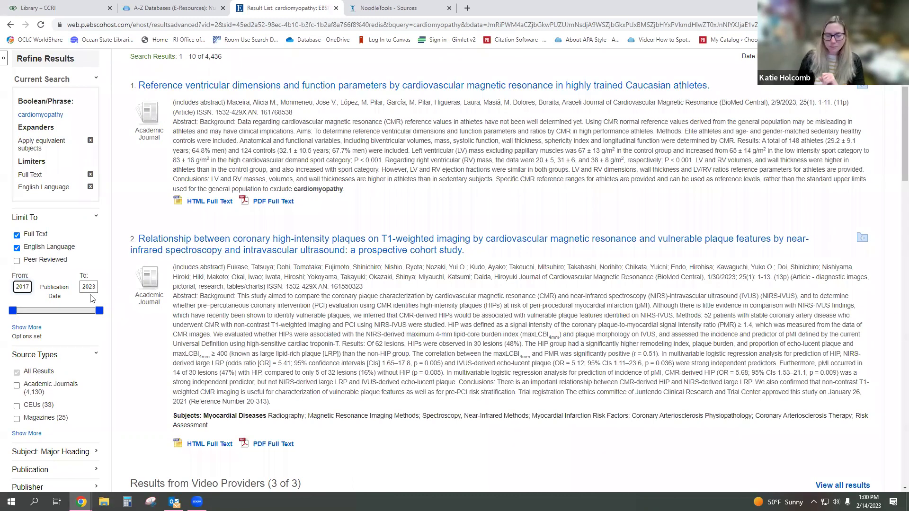
{"action": "key", "text": "Return"}
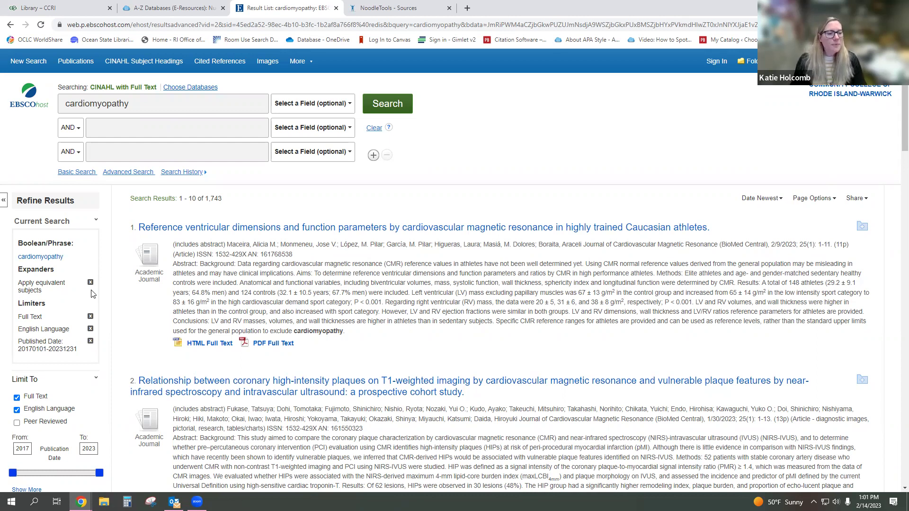
{"action": "scroll", "coordinate": [109, 283], "scroll_direction": "down", "scroll_amount": 1}
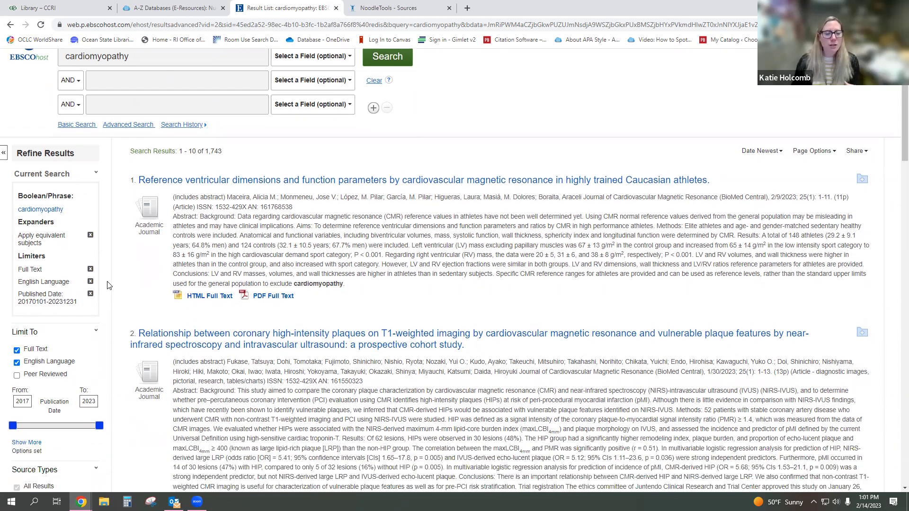
{"action": "scroll", "coordinate": [108, 285], "scroll_direction": "down", "scroll_amount": 1}
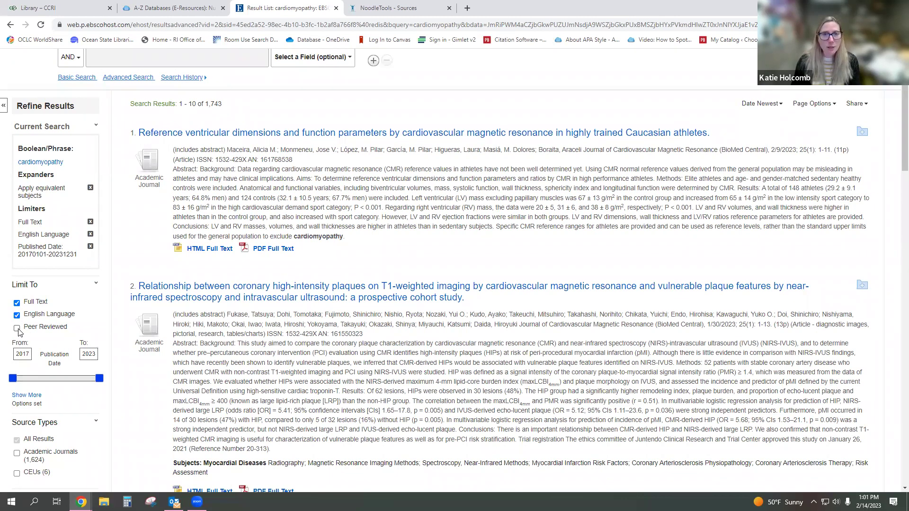
- Apply the Peer Reviewed limit, narrowing the cardiomyopathy results to 1,624
{"action": "left_click", "coordinate": [17, 327]}
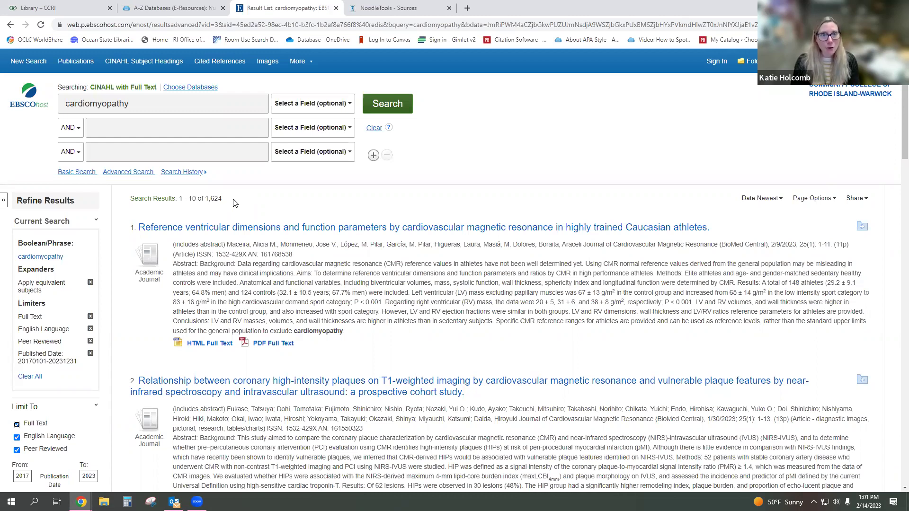
- Enter 'rehabilitation or therapy or treatment or intervention' in the second search box, joined with AND
{"action": "left_click", "coordinate": [169, 128]}
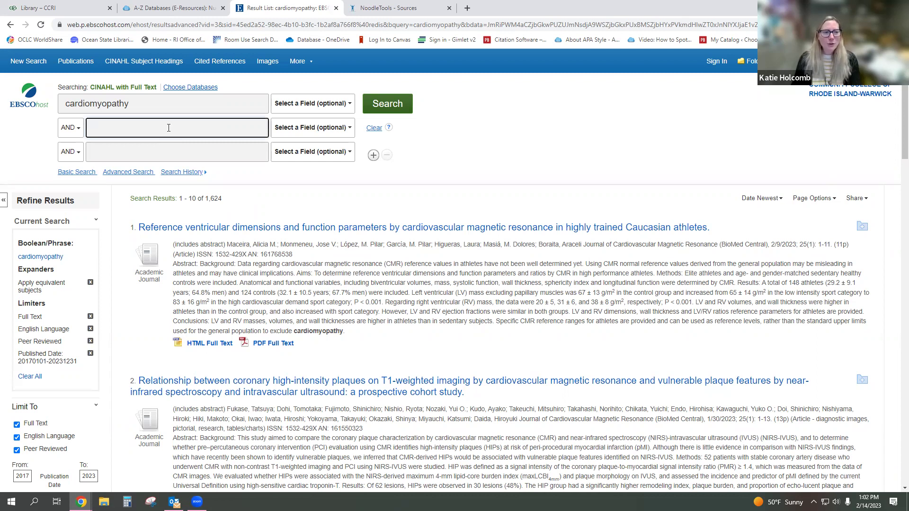
{"action": "type", "text": "rehab"}
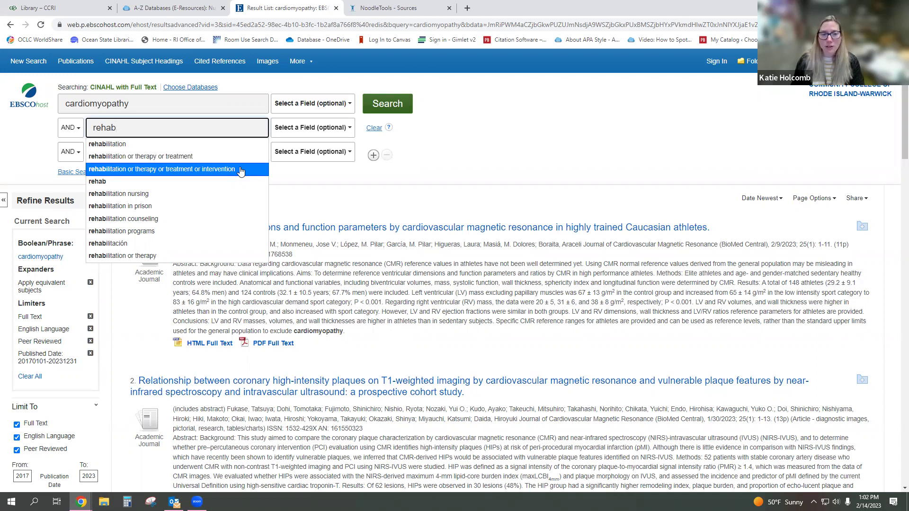
{"action": "left_click", "coordinate": [241, 169]}
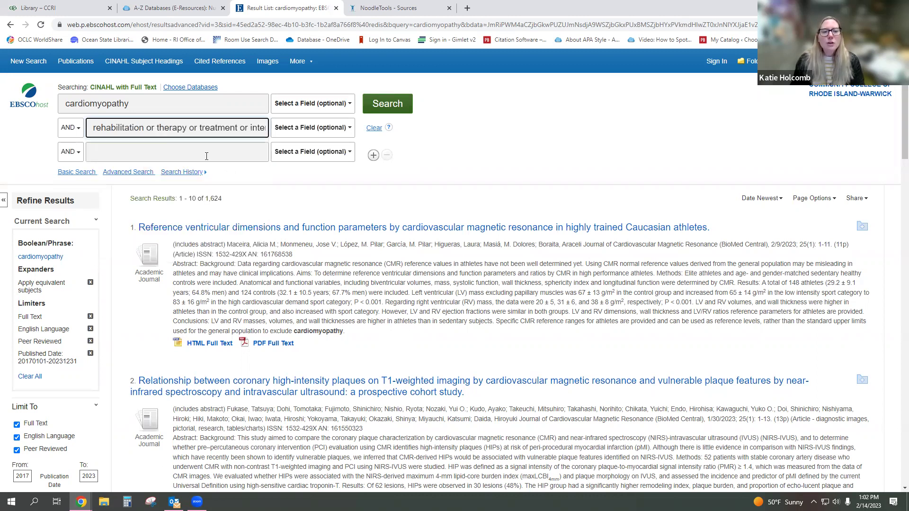
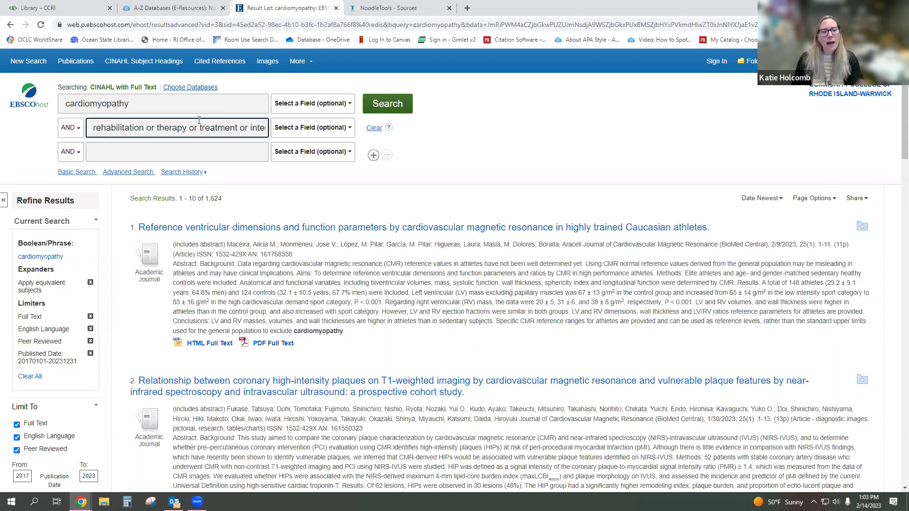
- Run the cardiomyopathy AND rehabilitation/therapy/treatment/intervention search, cutting results from 1,624 to 805
{"action": "left_click", "coordinate": [384, 111]}
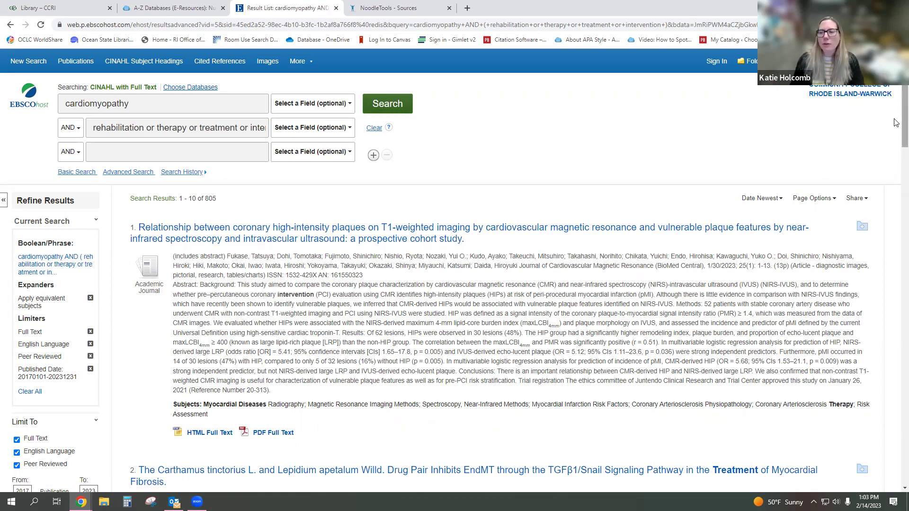
- Tick english (805) in the Language facet to keep only English-language articles
{"action": "scroll", "coordinate": [896, 123], "scroll_direction": "down", "scroll_amount": 2}
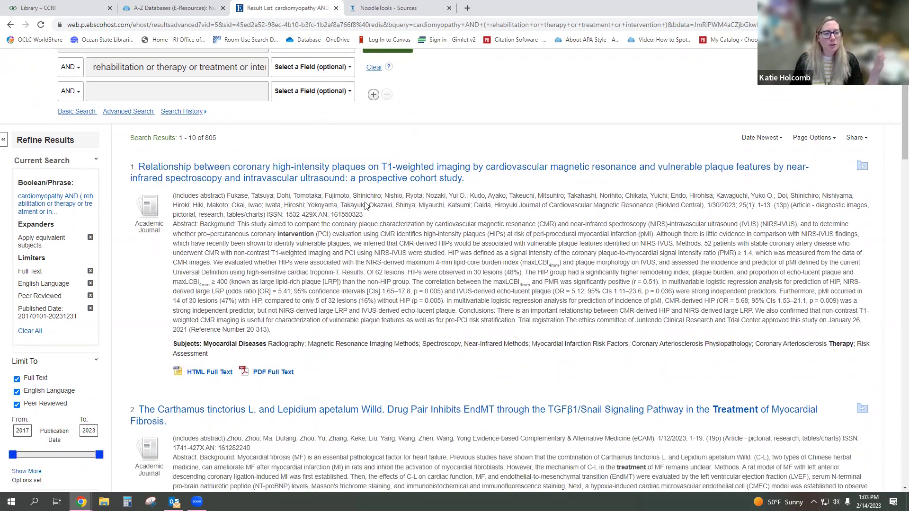
{"action": "scroll", "coordinate": [120, 219], "scroll_direction": "down", "scroll_amount": 3}
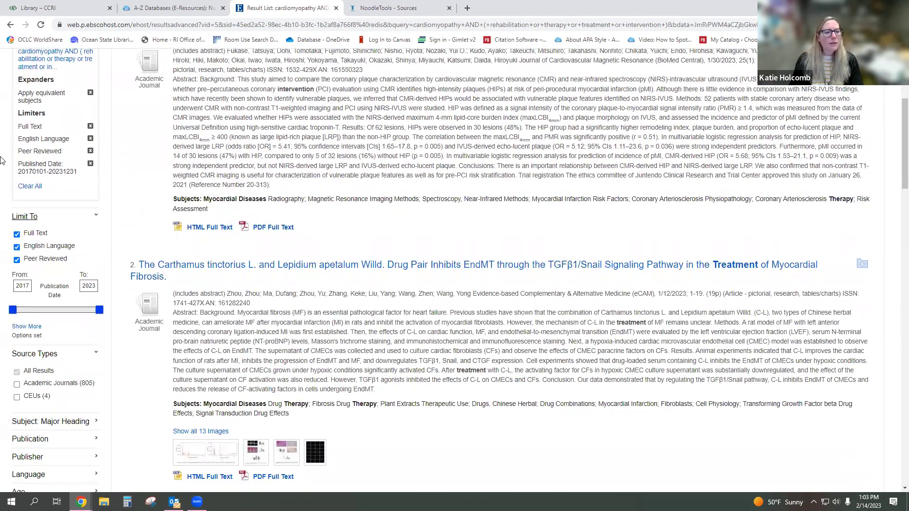
{"action": "scroll", "coordinate": [19, 256], "scroll_direction": "down", "scroll_amount": 3}
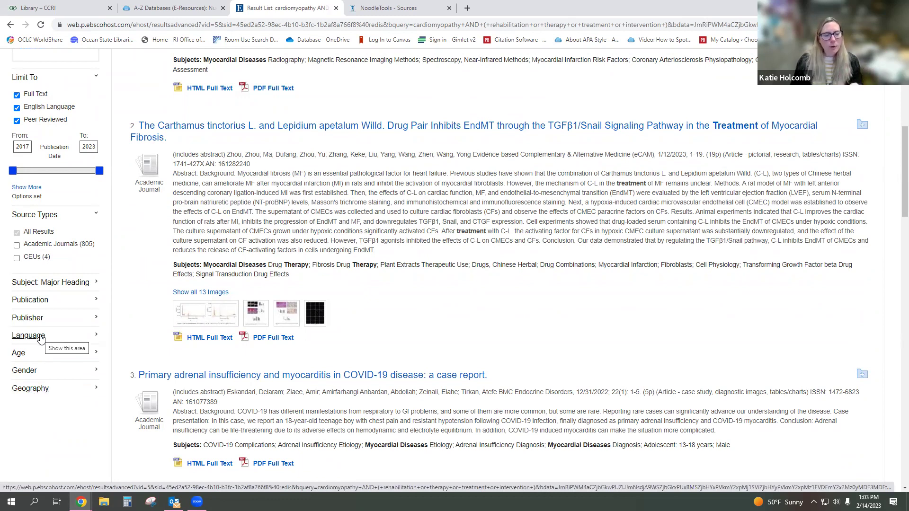
{"action": "left_click", "coordinate": [40, 336]}
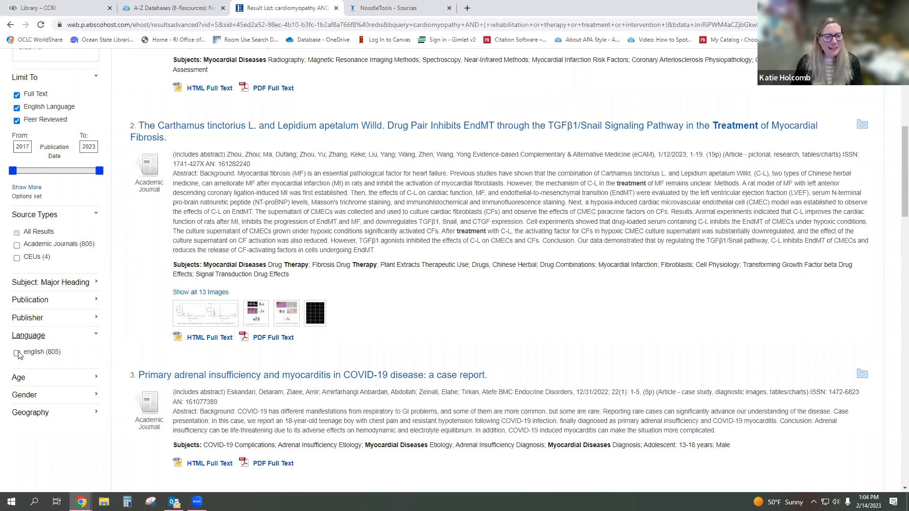
{"action": "left_click", "coordinate": [17, 353]}
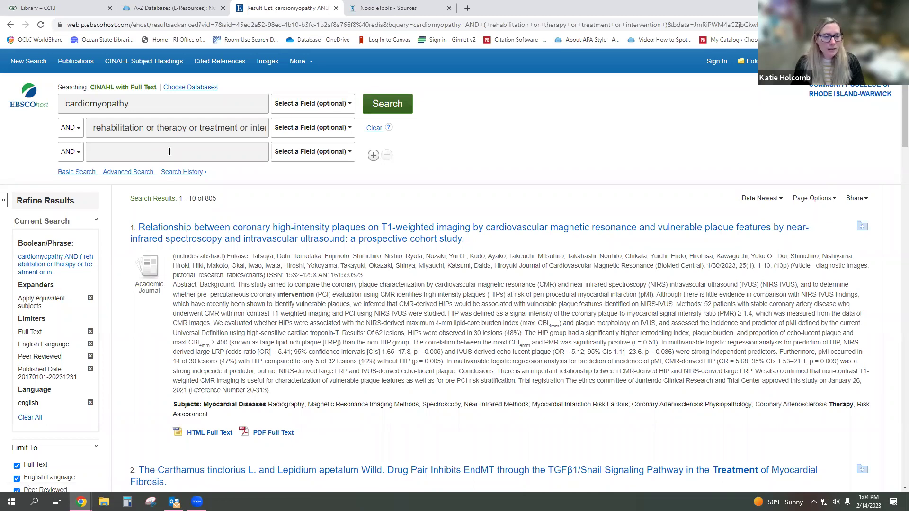
- AND a third line 'elderly or aged or older or elder or geriatric' and search, leaving 173 results
{"action": "left_click", "coordinate": [170, 151]}
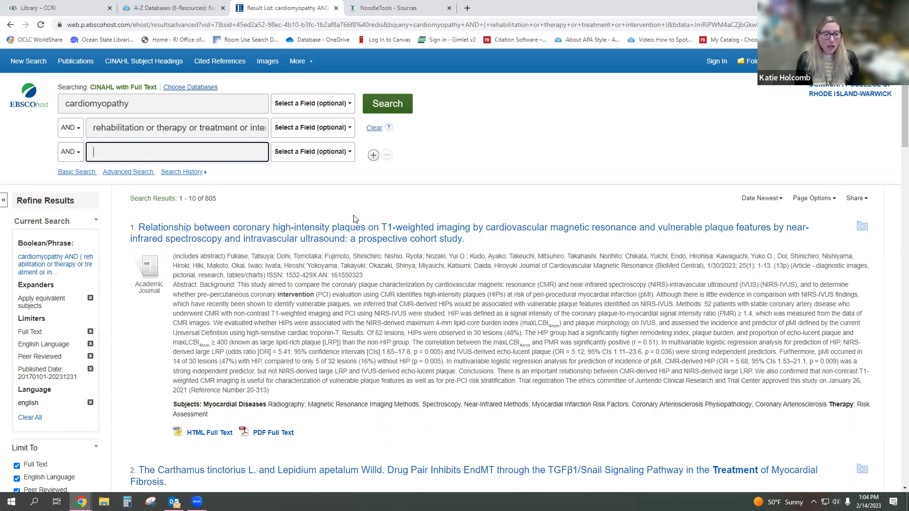
{"action": "type", "text": "eld"}
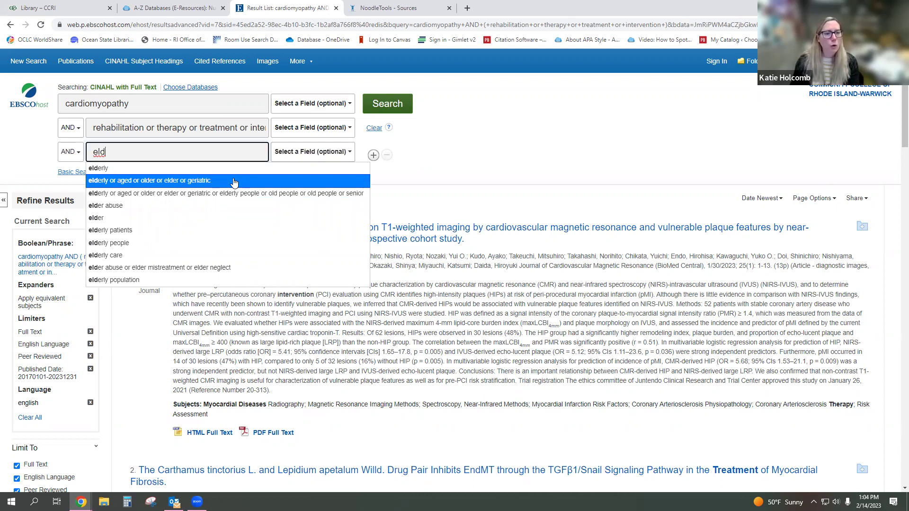
{"action": "left_click", "coordinate": [234, 181]}
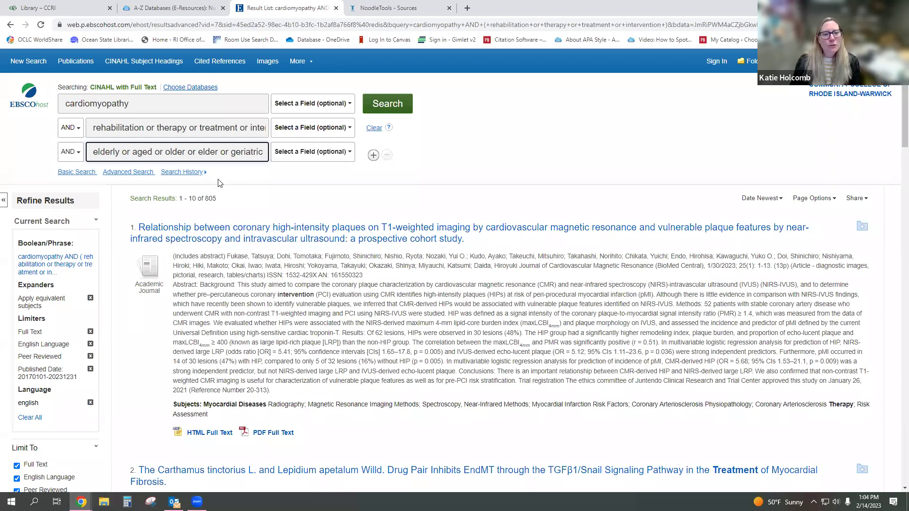
{"action": "left_click", "coordinate": [388, 112]}
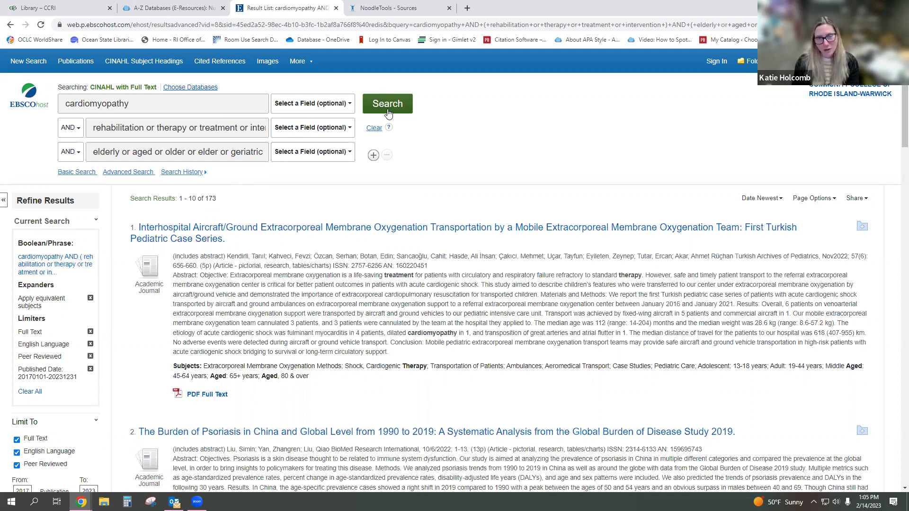
{"action": "double_click", "coordinate": [211, 199]}
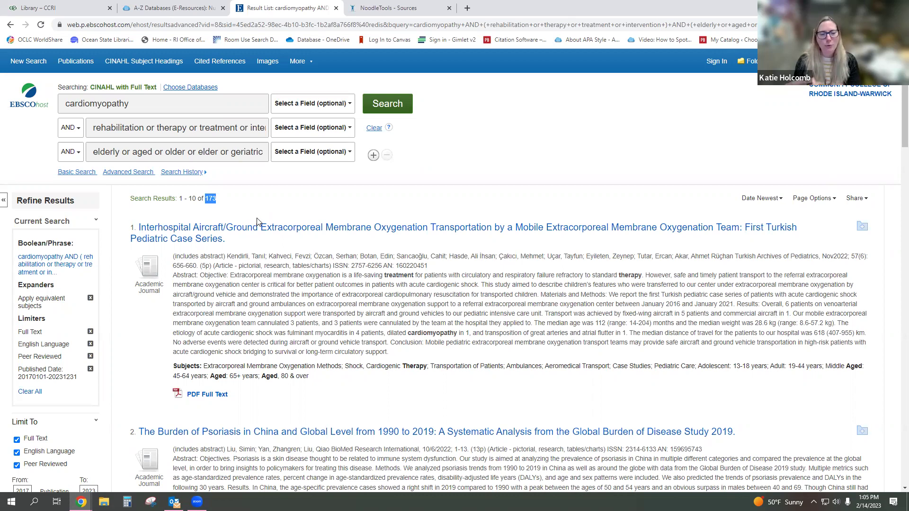
{"action": "scroll", "coordinate": [258, 221], "scroll_direction": "down", "scroll_amount": 1}
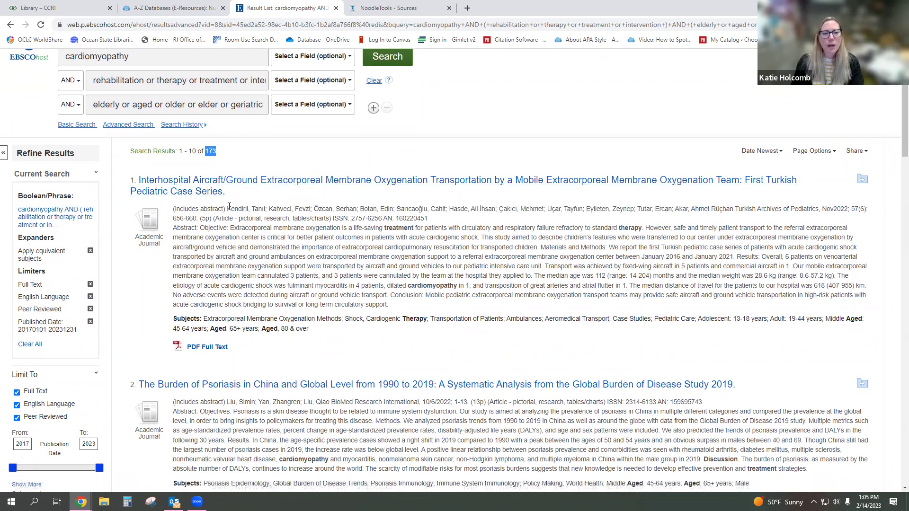
{"action": "left_click_drag", "start_coordinate": [225, 209], "coordinate": [819, 211]}
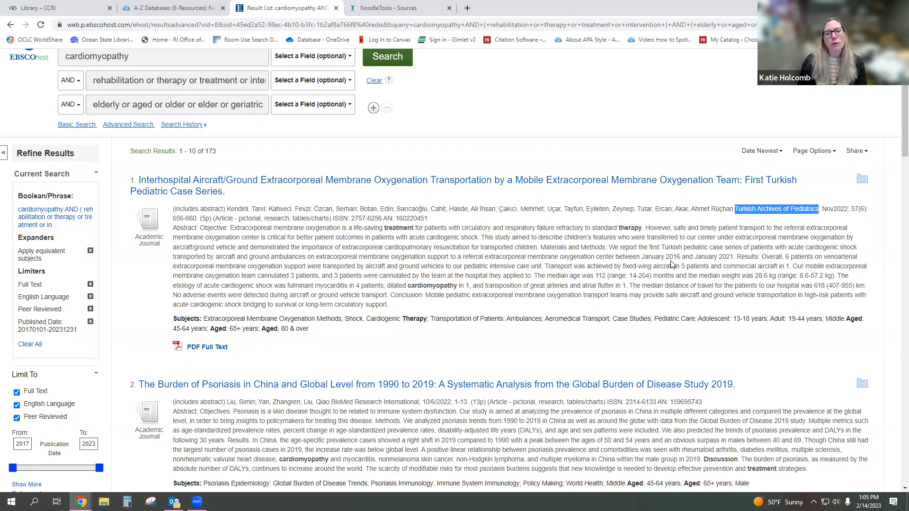
{"action": "left_click_drag", "start_coordinate": [830, 209], "coordinate": [861, 212]}
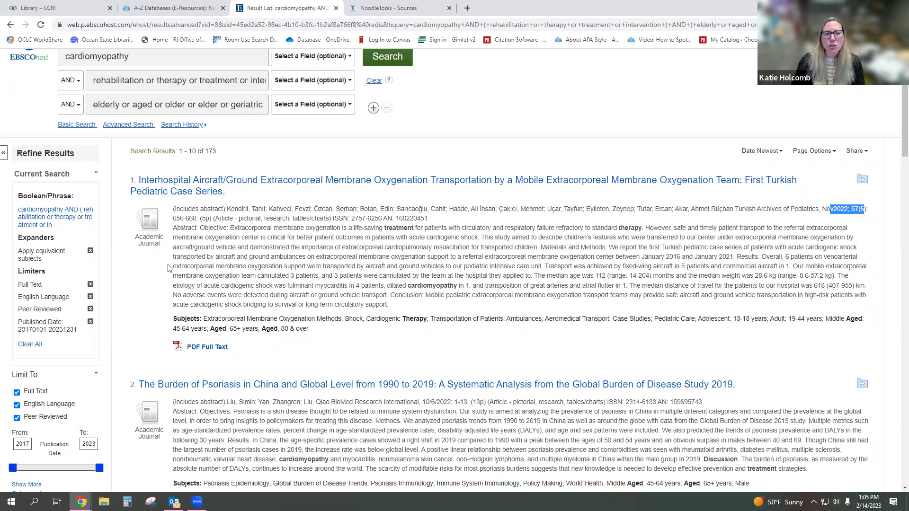
{"action": "left_click", "coordinate": [176, 219]}
{"action": "left_click_drag", "start_coordinate": [176, 219], "coordinate": [196, 220]}
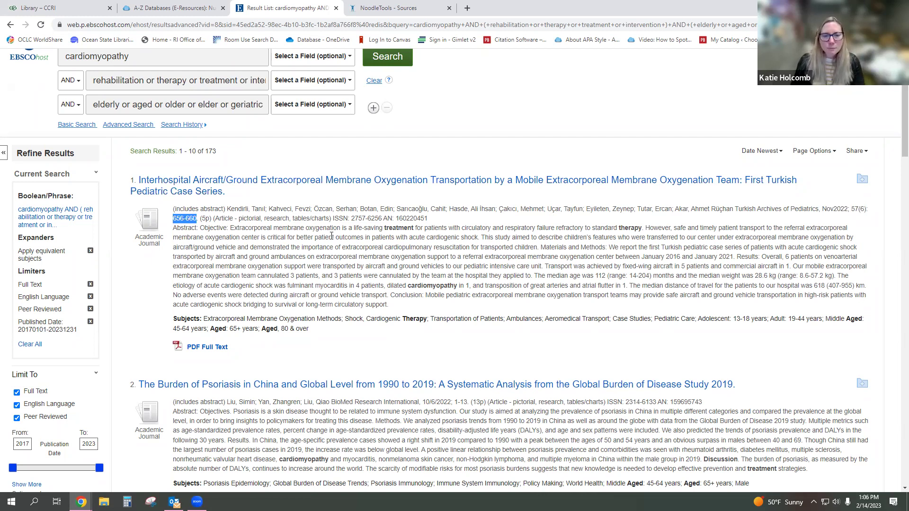
{"action": "left_click", "coordinate": [268, 239]}
- Highlight the top result's abstract and subject terms, then add a fourth search row
{"action": "left_click_drag", "start_coordinate": [231, 228], "coordinate": [392, 309]}
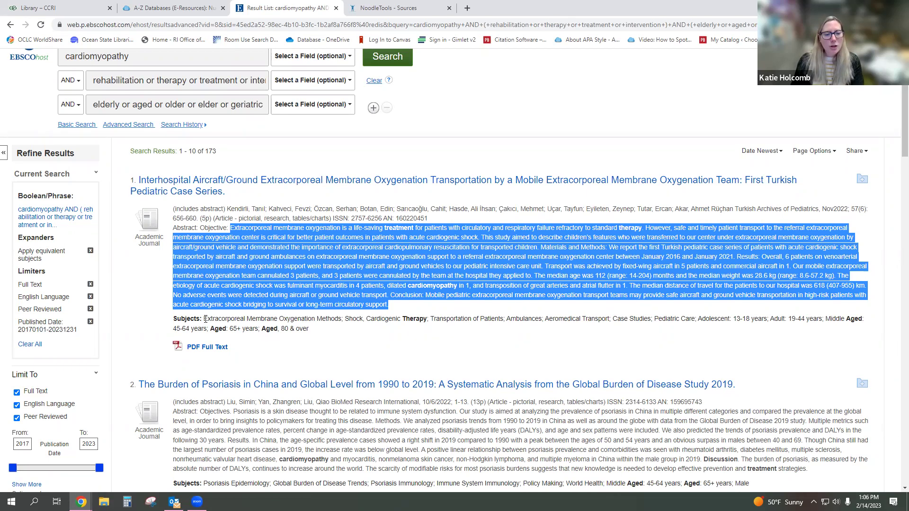
{"action": "left_click_drag", "start_coordinate": [205, 320], "coordinate": [310, 339]}
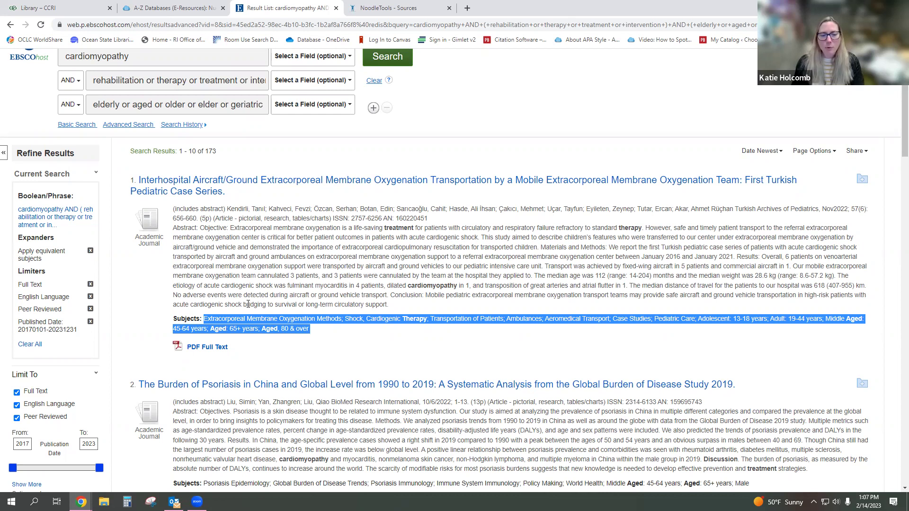
{"action": "left_click", "coordinate": [454, 332]}
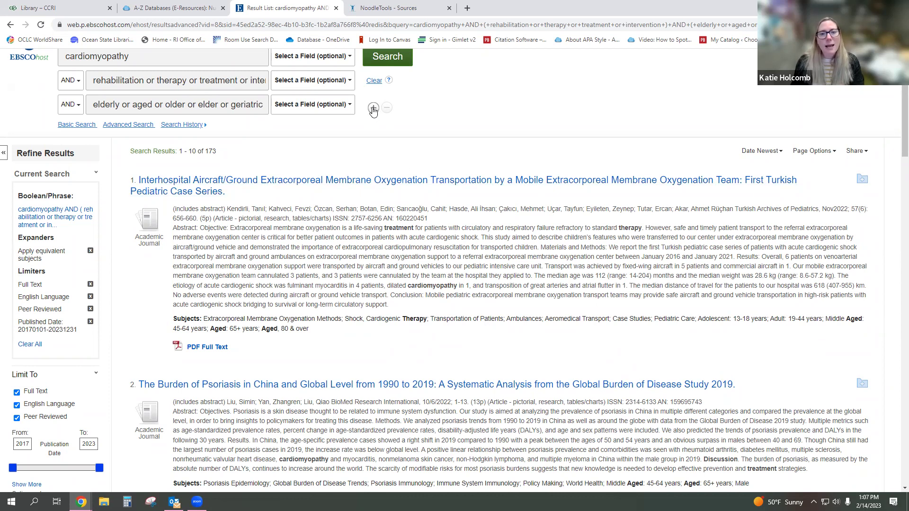
{"action": "left_click", "coordinate": [373, 107]}
{"action": "left_click", "coordinate": [173, 131]}
{"action": "type", "text": "transp"}
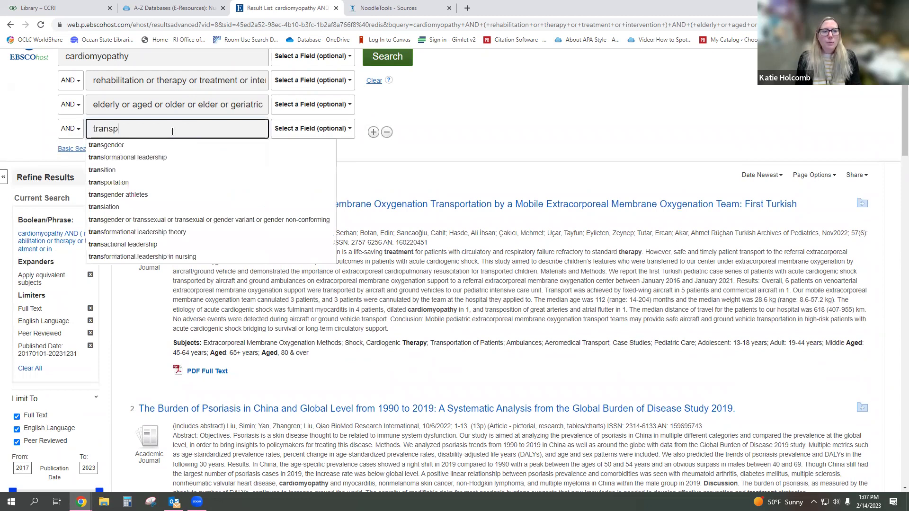
{"action": "type", "text": "rtation"}
{"action": "key", "text": "BackSpace"}
{"action": "key", "text": "BackSpace"}
{"action": "key", "text": "BackSpace"}
{"action": "key", "text": "BackSpace"}
{"action": "key", "text": "BackSpace"}
{"action": "key", "text": "BackSpace"}
{"action": "key", "text": "BackSpace"}
{"action": "type", "text": "orta"}
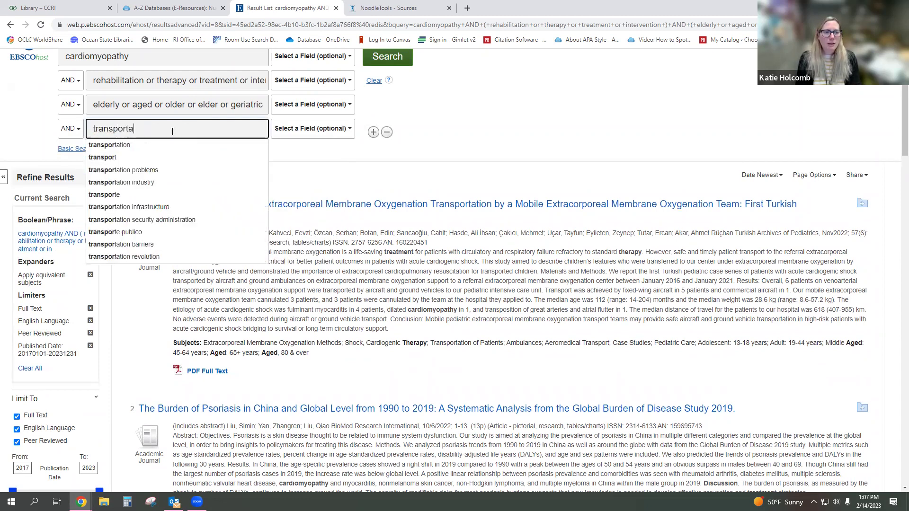
{"action": "type", "text": "tio"}
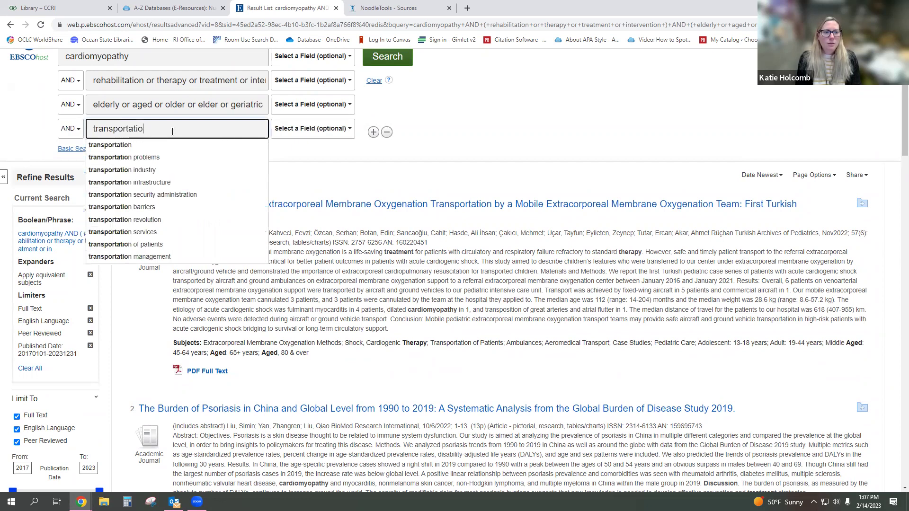
{"action": "type", "text": "n of patio"}
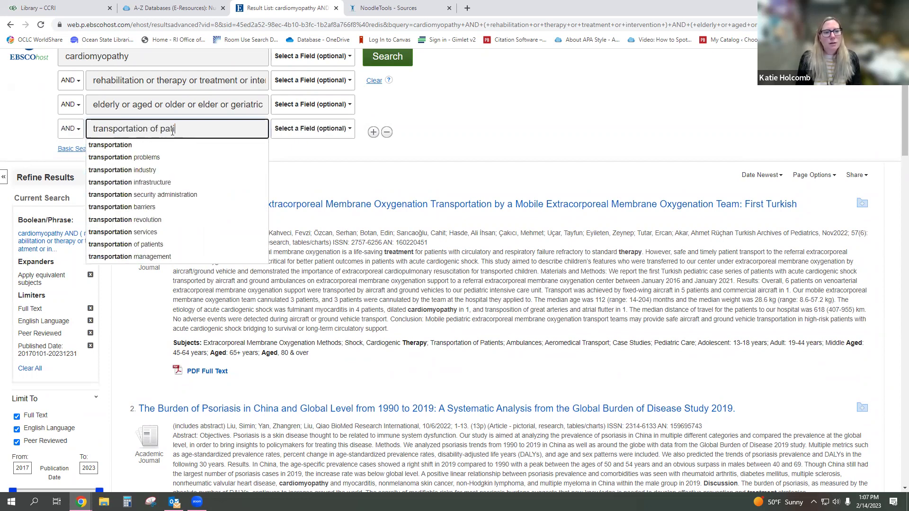
{"action": "key", "text": "BackSpace"}
{"action": "type", "text": "ents"}
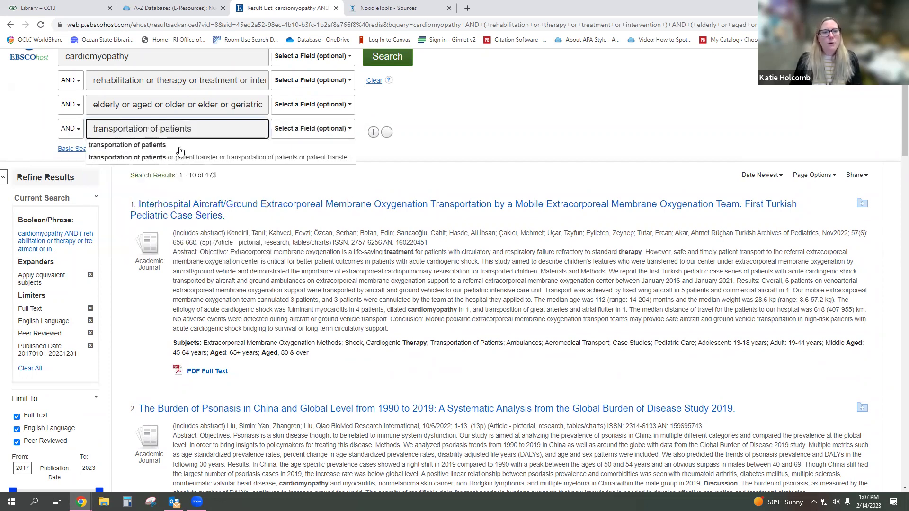
{"action": "left_click", "coordinate": [179, 146]}
{"action": "left_click", "coordinate": [402, 62]}
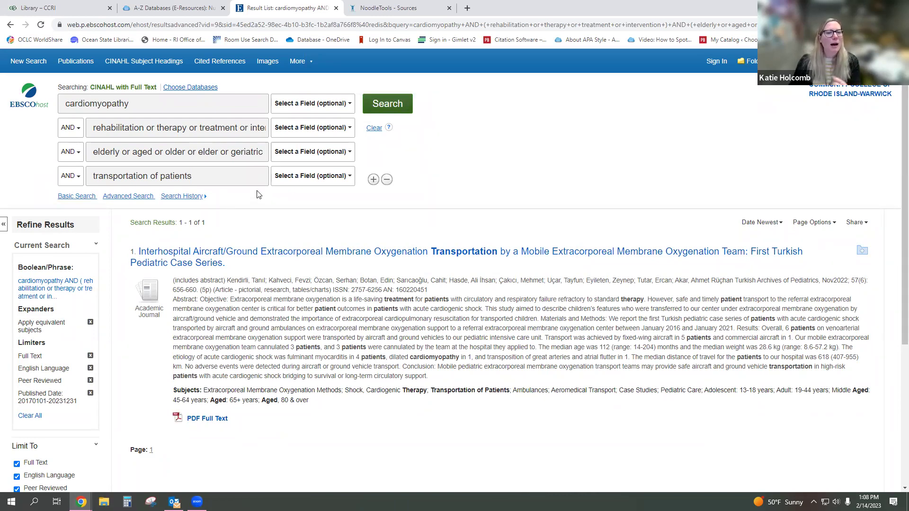
{"action": "triple_click", "coordinate": [204, 179]}
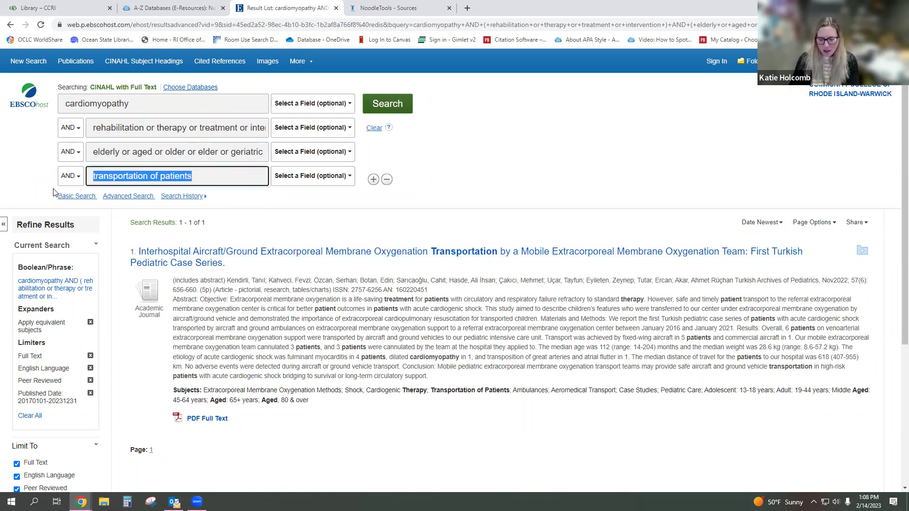
{"action": "key", "text": "BackSpace"}
{"action": "left_click", "coordinate": [372, 105]}
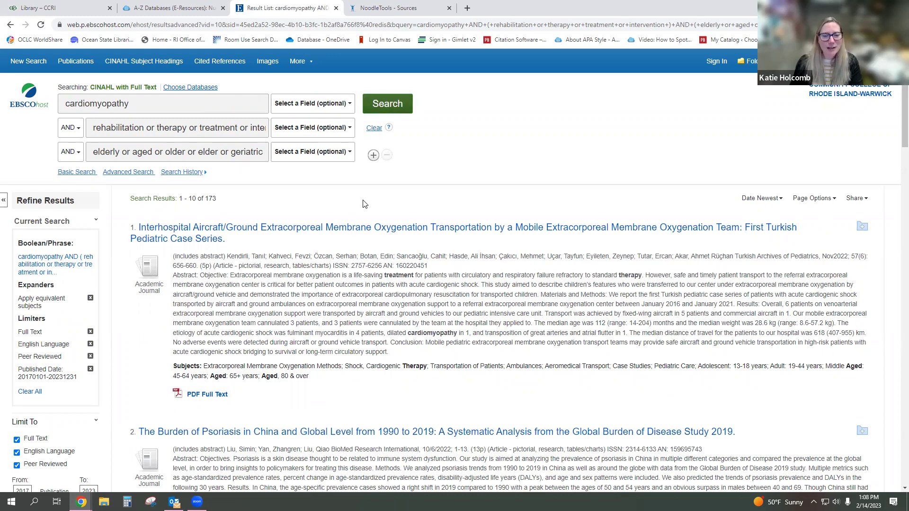
- Open result 3, 'Observation of Curative Effect of Trimetazidine…', from the result list
{"action": "scroll", "coordinate": [364, 203], "scroll_direction": "down", "scroll_amount": 3}
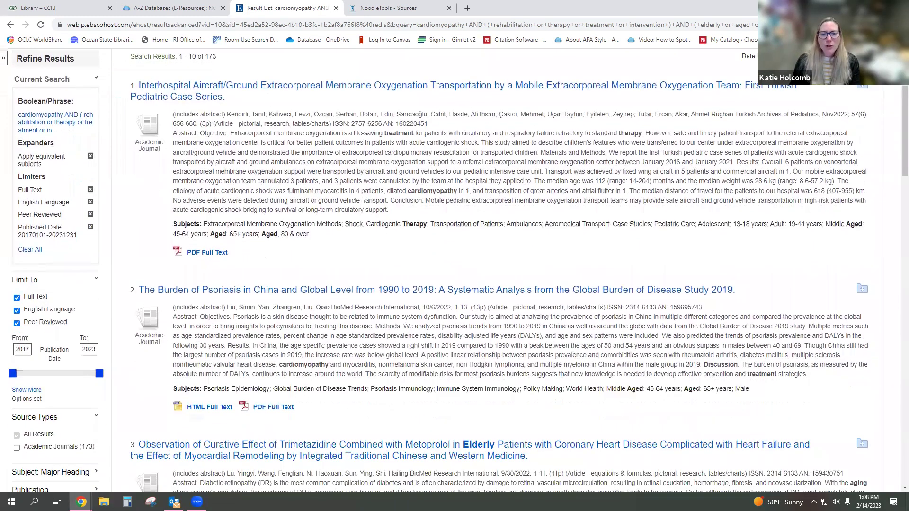
{"action": "scroll", "coordinate": [363, 203], "scroll_direction": "down", "scroll_amount": 1}
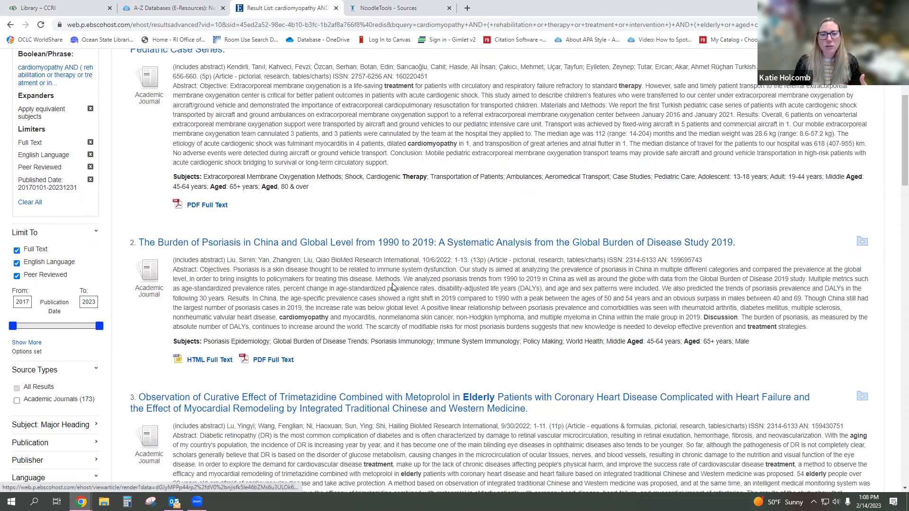
{"action": "scroll", "coordinate": [393, 287], "scroll_direction": "down", "scroll_amount": 1}
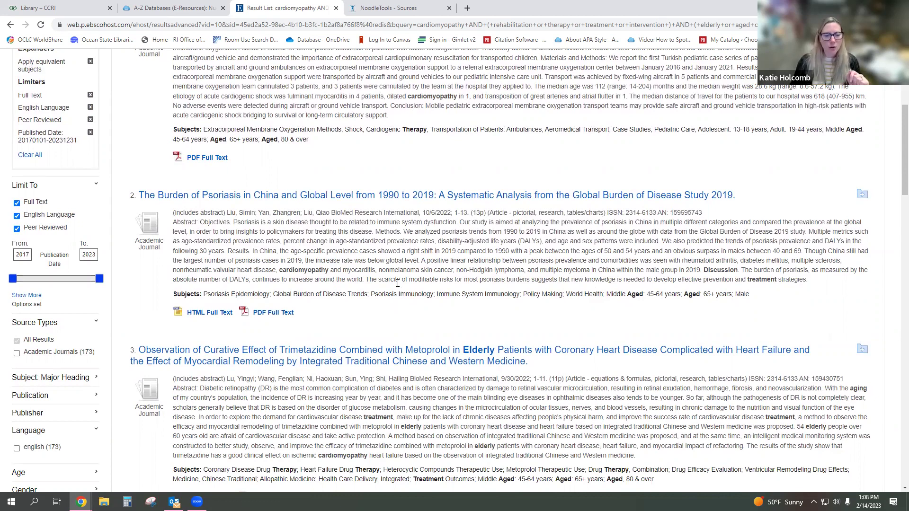
{"action": "scroll", "coordinate": [397, 283], "scroll_direction": "down", "scroll_amount": 1}
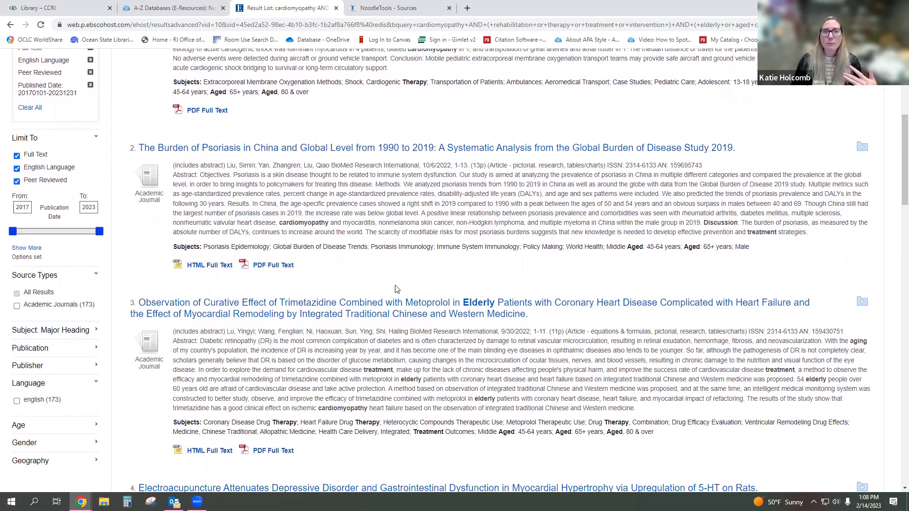
{"action": "left_click", "coordinate": [416, 307]}
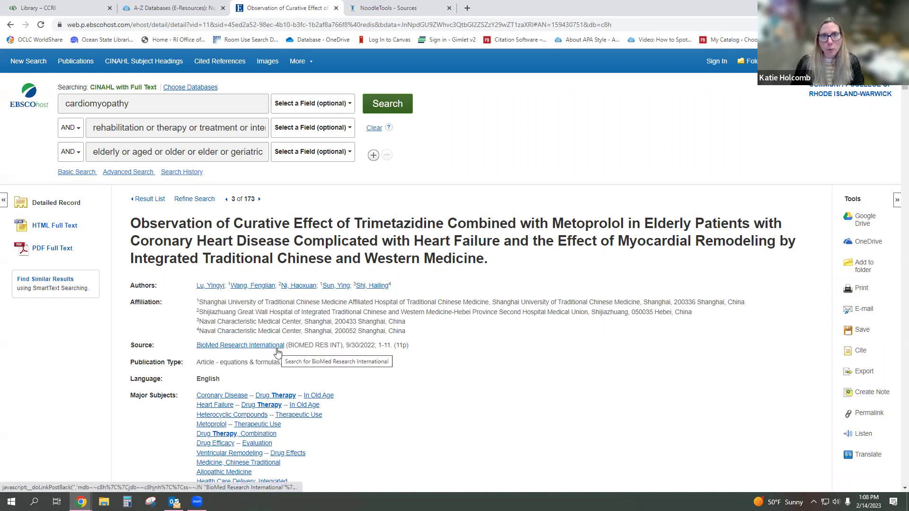
- Scroll through the trimetazidine record and its HTML full text, then back to the top
{"action": "scroll", "coordinate": [372, 306], "scroll_direction": "down", "scroll_amount": 1}
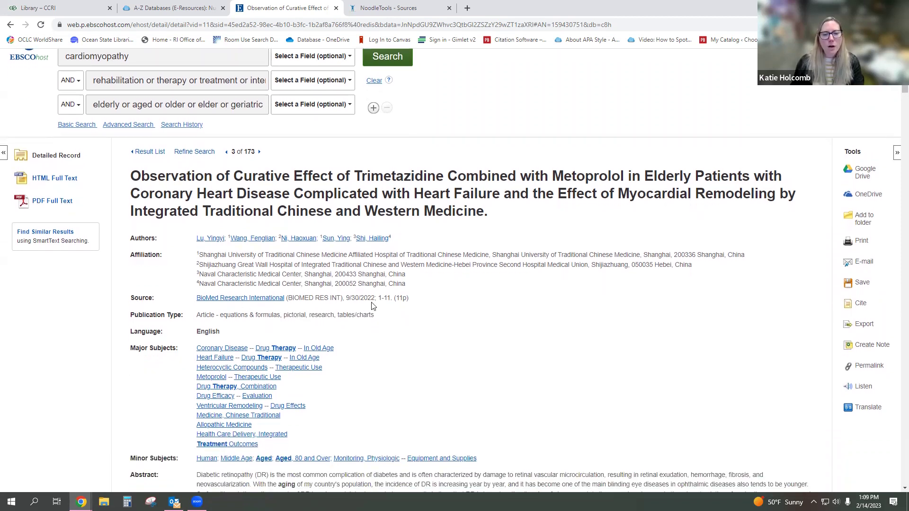
{"action": "scroll", "coordinate": [408, 322], "scroll_direction": "down", "scroll_amount": 2}
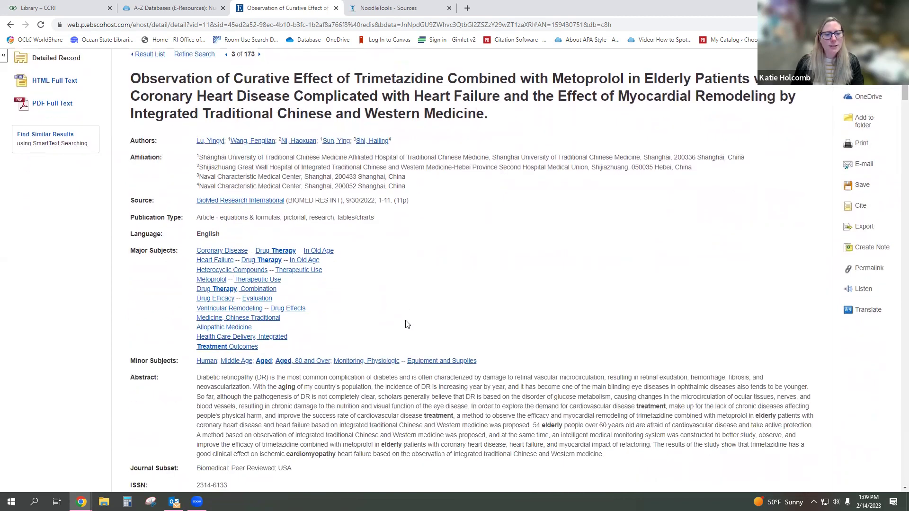
{"action": "scroll", "coordinate": [407, 324], "scroll_direction": "down", "scroll_amount": 2}
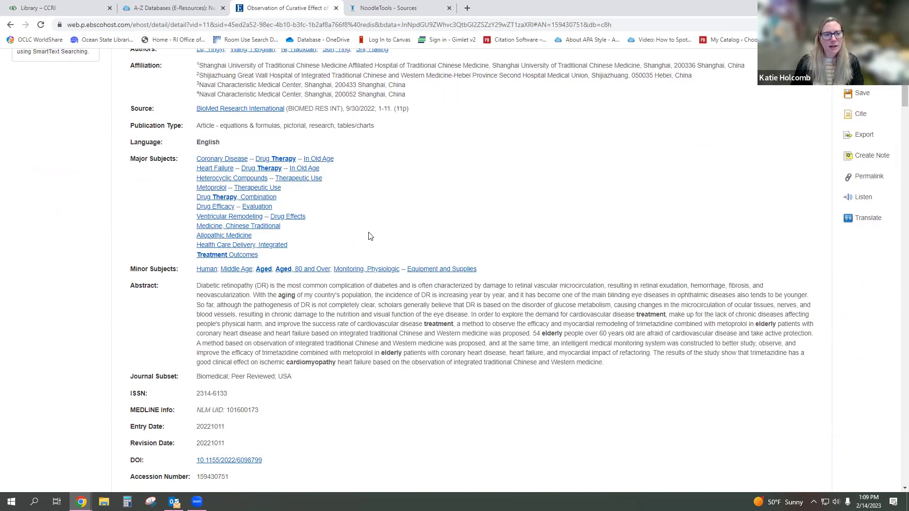
{"action": "scroll", "coordinate": [367, 232], "scroll_direction": "down", "scroll_amount": 3}
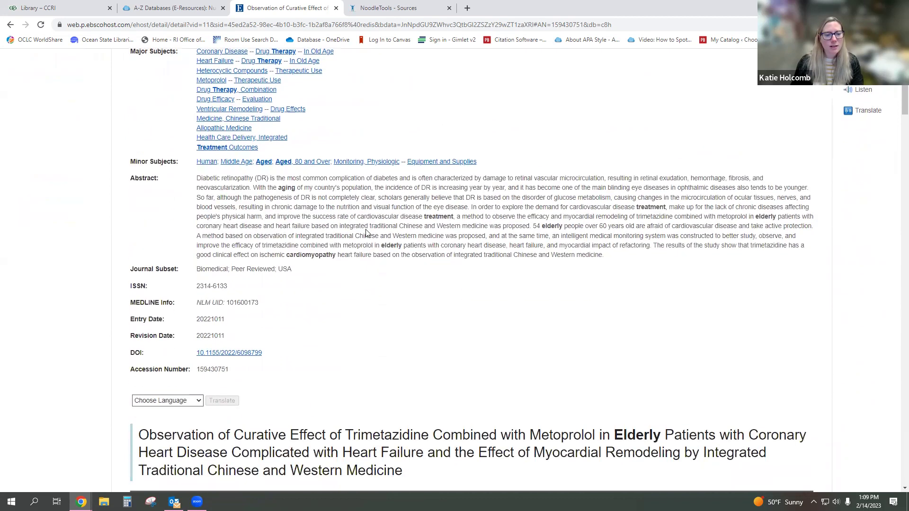
{"action": "scroll", "coordinate": [366, 231], "scroll_direction": "up", "scroll_amount": 4}
{"action": "scroll", "coordinate": [366, 230], "scroll_direction": "up", "scroll_amount": 4}
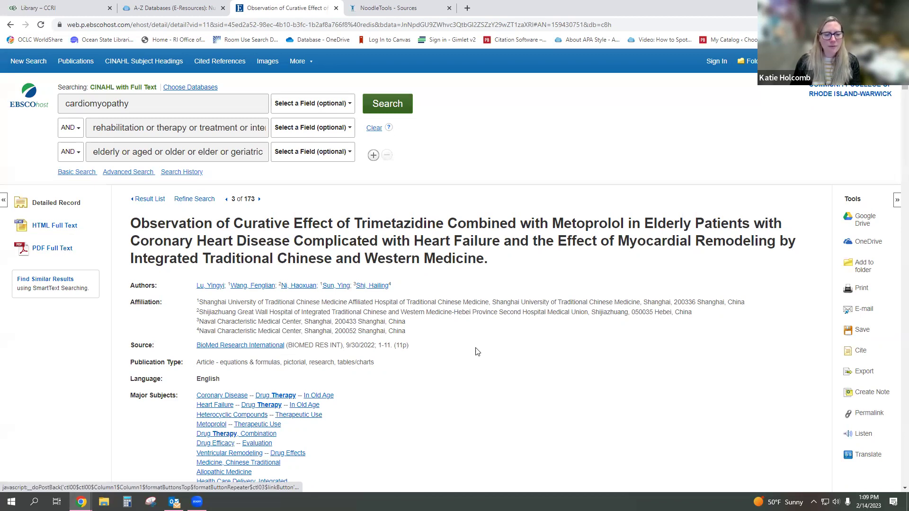
{"action": "scroll", "coordinate": [468, 338], "scroll_direction": "down", "scroll_amount": 3}
{"action": "scroll", "coordinate": [467, 337], "scroll_direction": "down", "scroll_amount": 4}
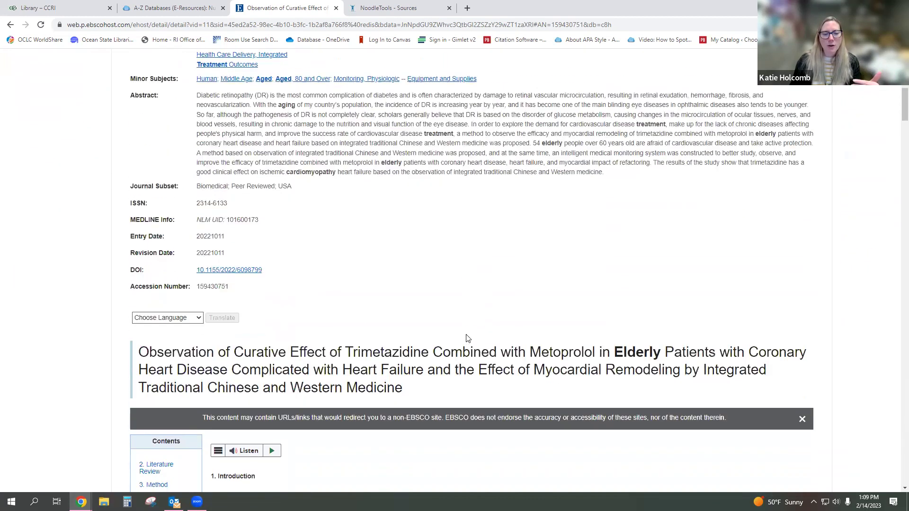
{"action": "scroll", "coordinate": [468, 338], "scroll_direction": "down", "scroll_amount": 1}
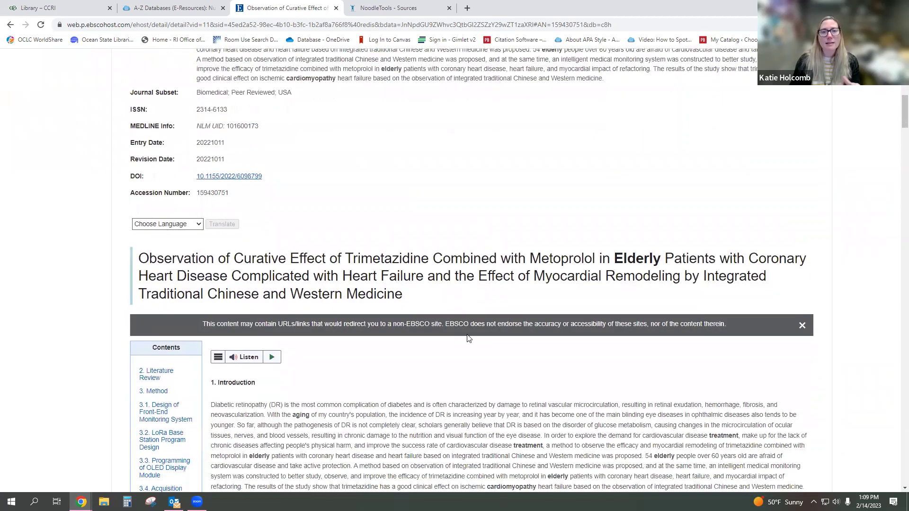
{"action": "scroll", "coordinate": [467, 338], "scroll_direction": "down", "scroll_amount": 5}
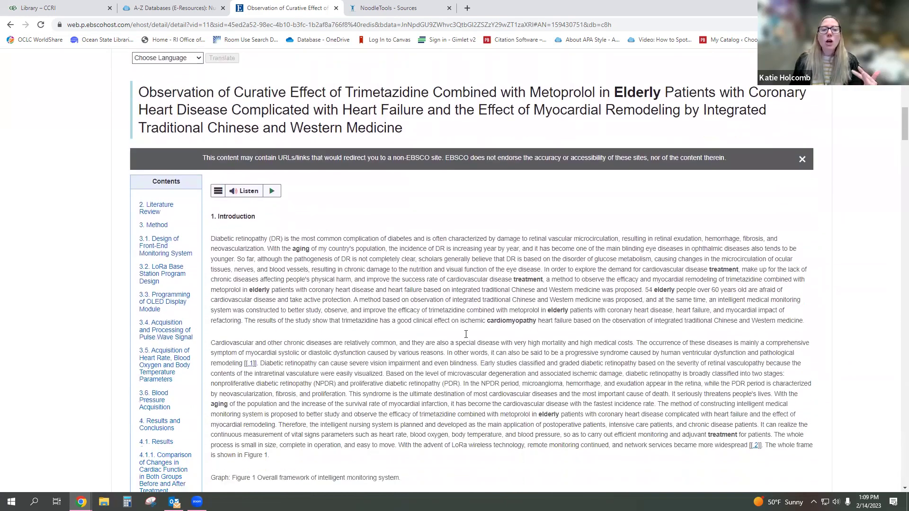
{"action": "scroll", "coordinate": [464, 338], "scroll_direction": "down", "scroll_amount": 11}
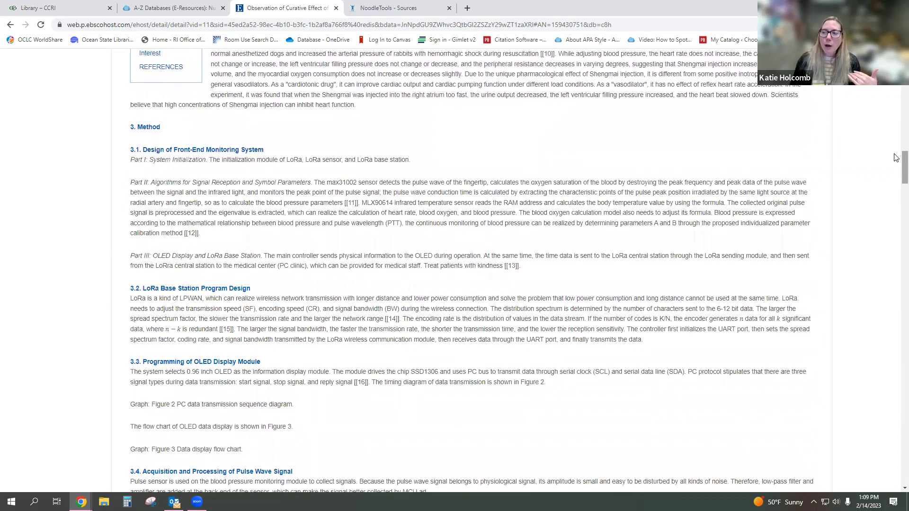
{"action": "left_click_drag", "start_coordinate": [904, 163], "coordinate": [904, 152]}
{"action": "scroll", "coordinate": [365, 332], "scroll_direction": "up", "scroll_amount": 15}
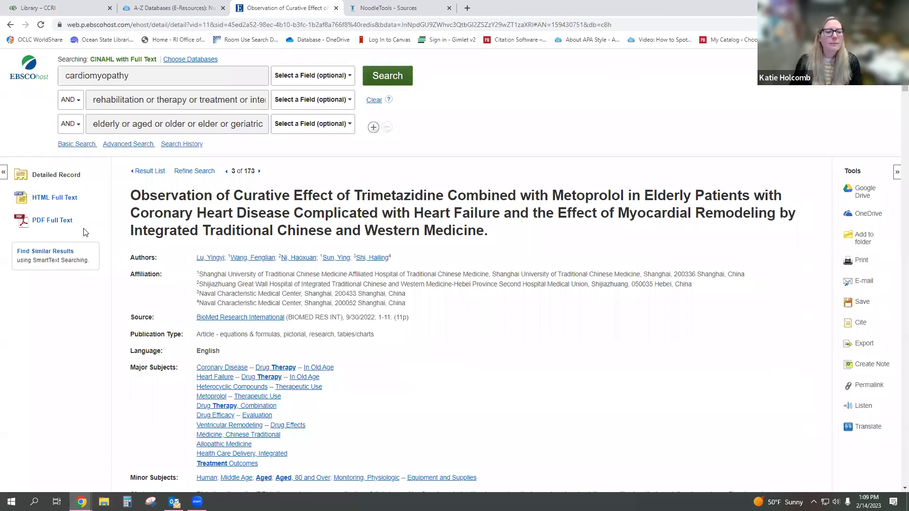
- Page through the article's 12-page PDF full text, then return to the detailed record
{"action": "left_click", "coordinate": [53, 225]}
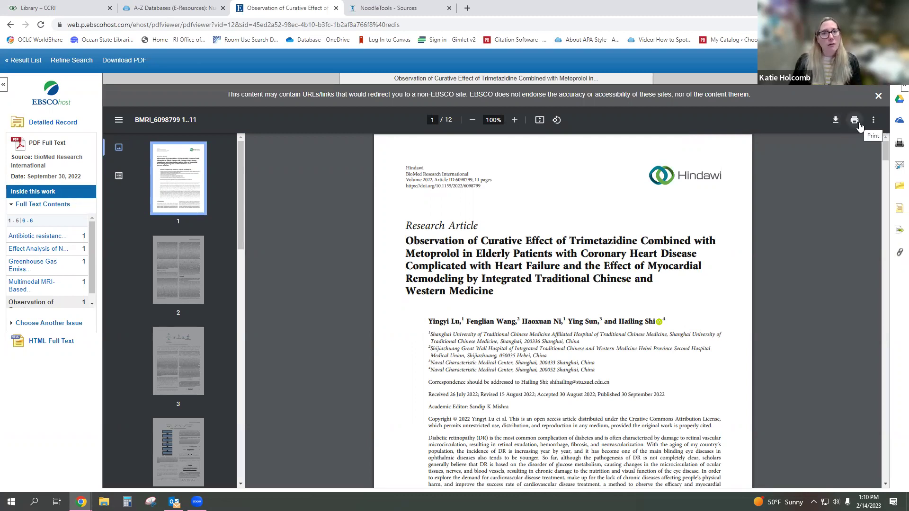
{"action": "scroll", "coordinate": [767, 202], "scroll_direction": "down", "scroll_amount": 4}
{"action": "scroll", "coordinate": [692, 235], "scroll_direction": "down", "scroll_amount": 10}
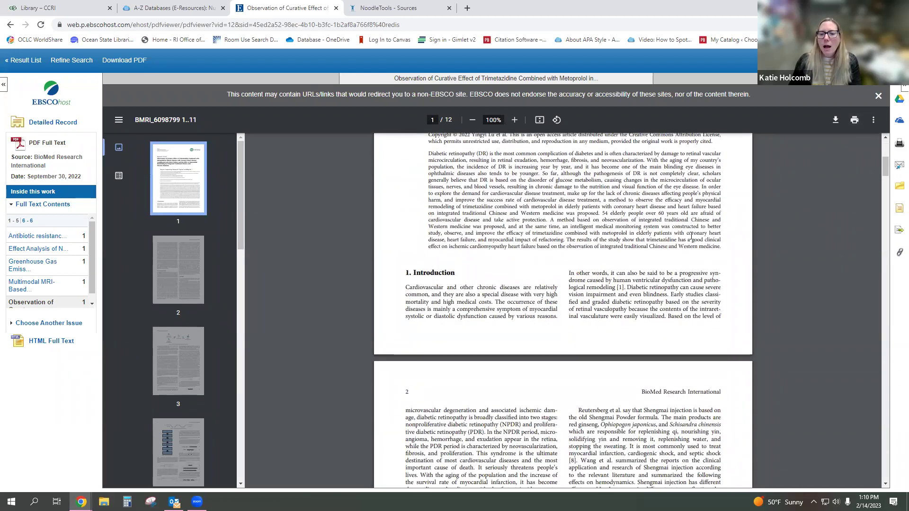
{"action": "scroll", "coordinate": [686, 239], "scroll_direction": "down", "scroll_amount": 10}
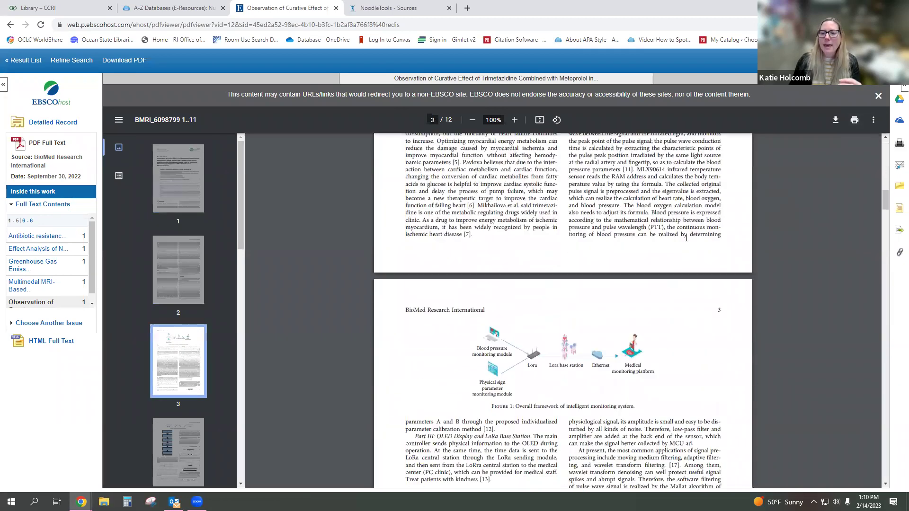
{"action": "scroll", "coordinate": [686, 240], "scroll_direction": "down", "scroll_amount": 2}
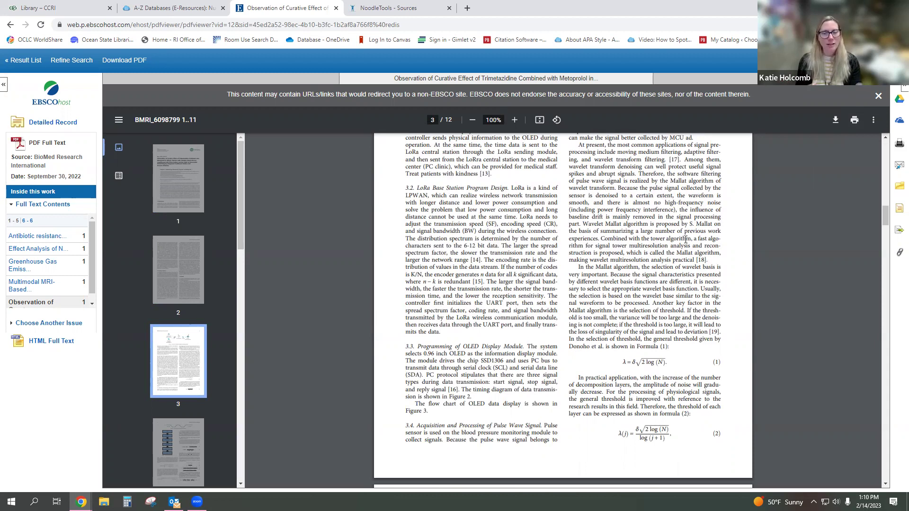
{"action": "scroll", "coordinate": [686, 240], "scroll_direction": "down", "scroll_amount": 10}
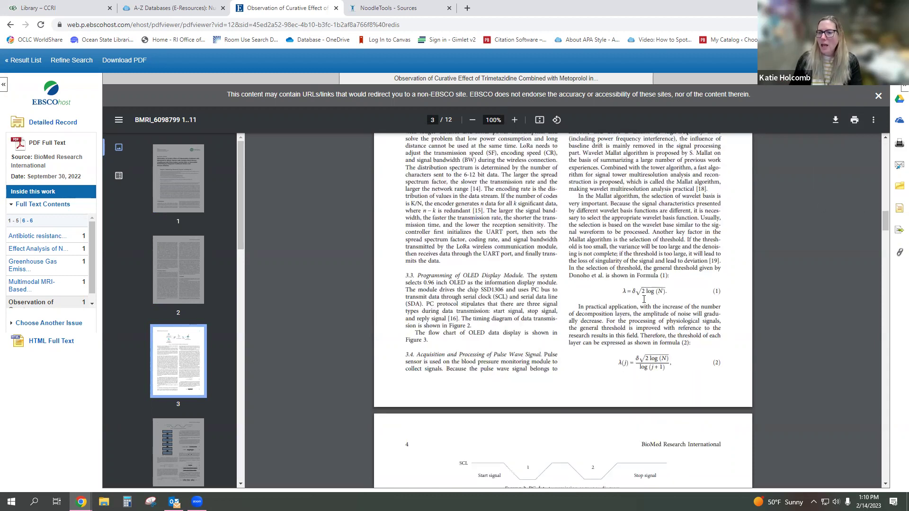
{"action": "scroll", "coordinate": [644, 301], "scroll_direction": "down", "scroll_amount": 8}
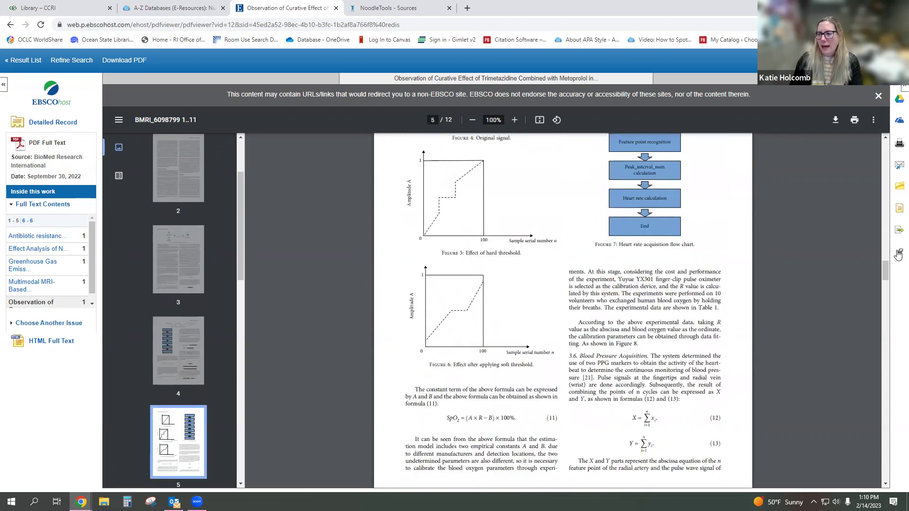
{"action": "left_click_drag", "start_coordinate": [885, 256], "coordinate": [852, 161]}
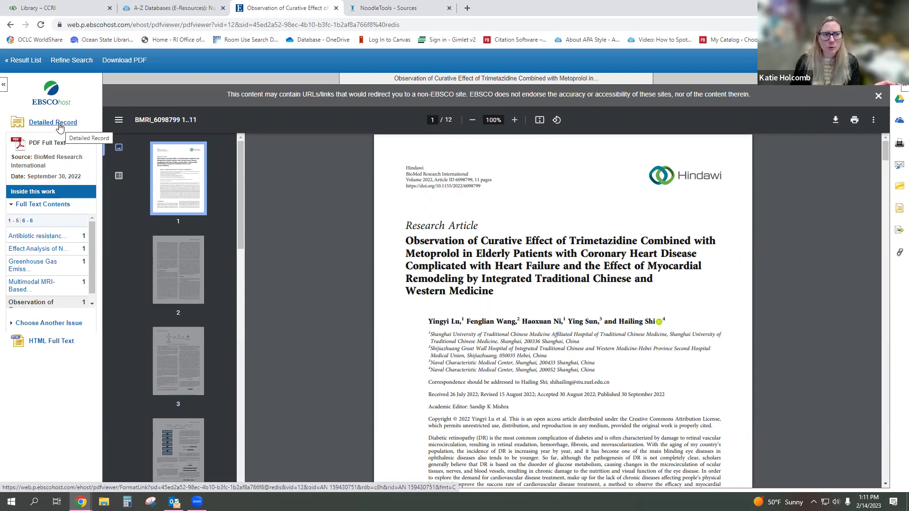
{"action": "left_click", "coordinate": [58, 126]}
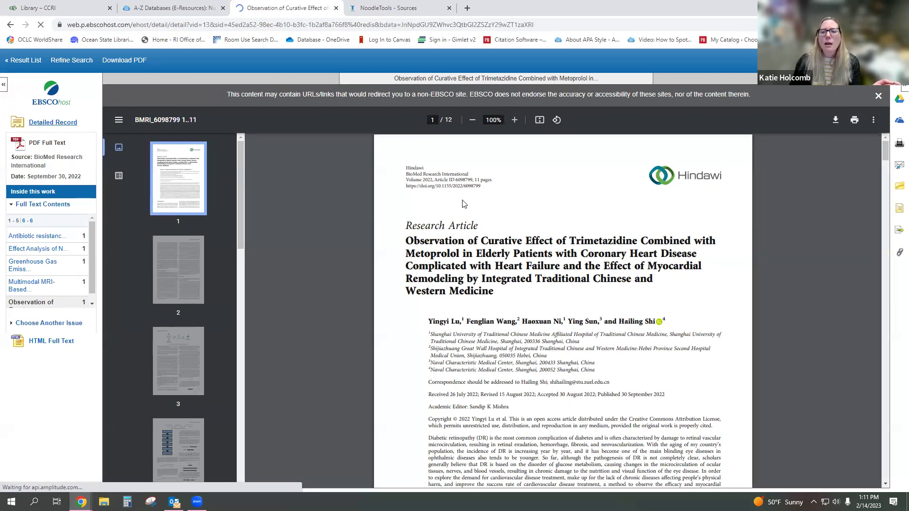
- Open the E-mail form for the trimetazidine record from the Tools panel
{"action": "scroll", "coordinate": [874, 236], "scroll_direction": "down", "scroll_amount": 2}
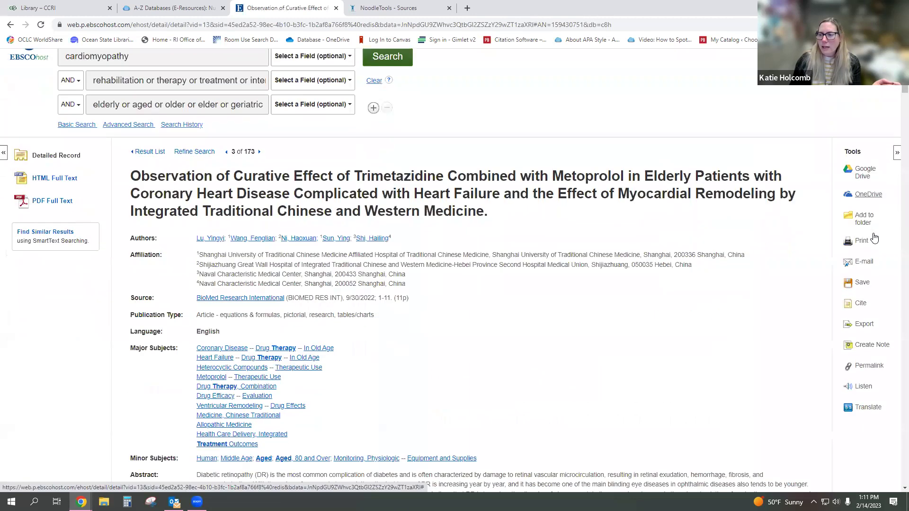
{"action": "scroll", "coordinate": [888, 205], "scroll_direction": "down", "scroll_amount": 1}
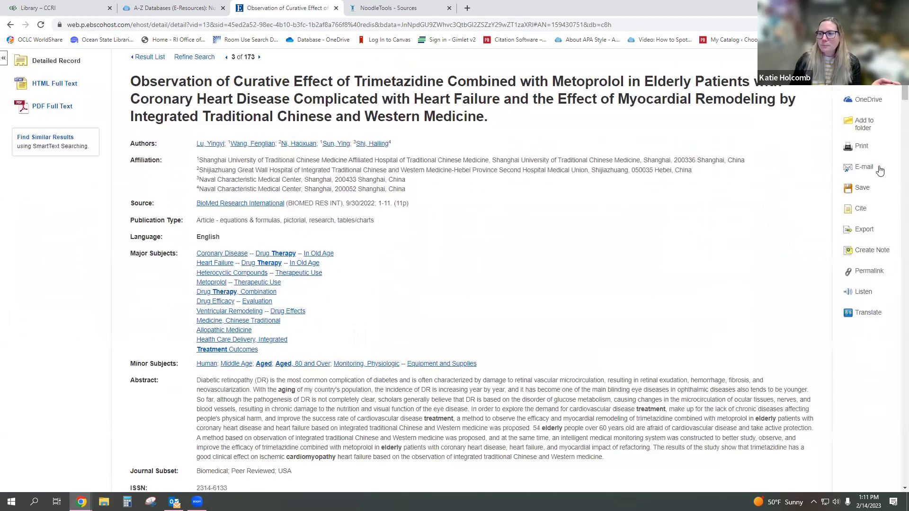
{"action": "left_click", "coordinate": [864, 167]}
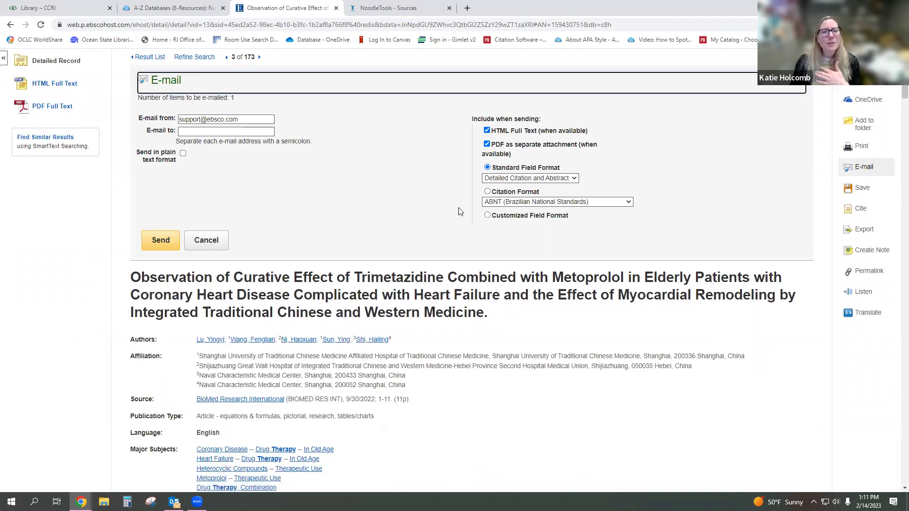
- Fill in a recipient e-mail address and APA 7th Edition citation format, then cancel the e-mail
{"action": "left_click", "coordinate": [207, 131]}
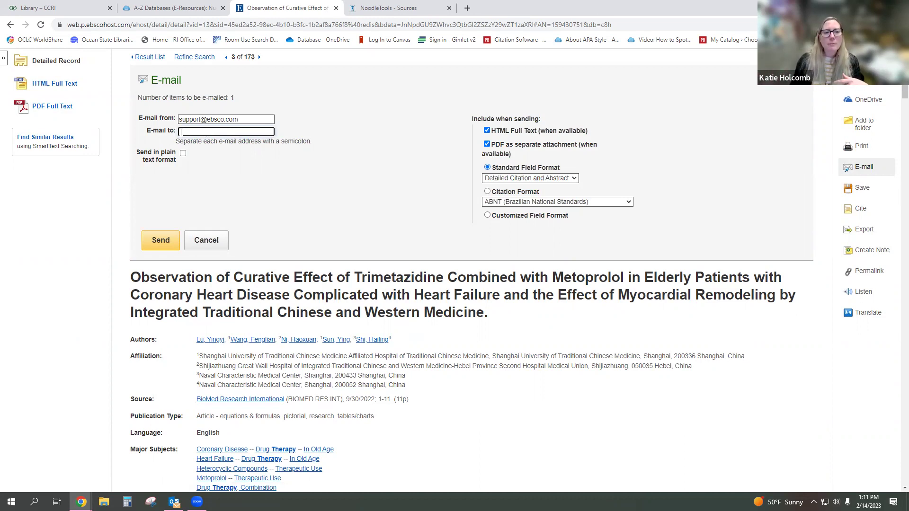
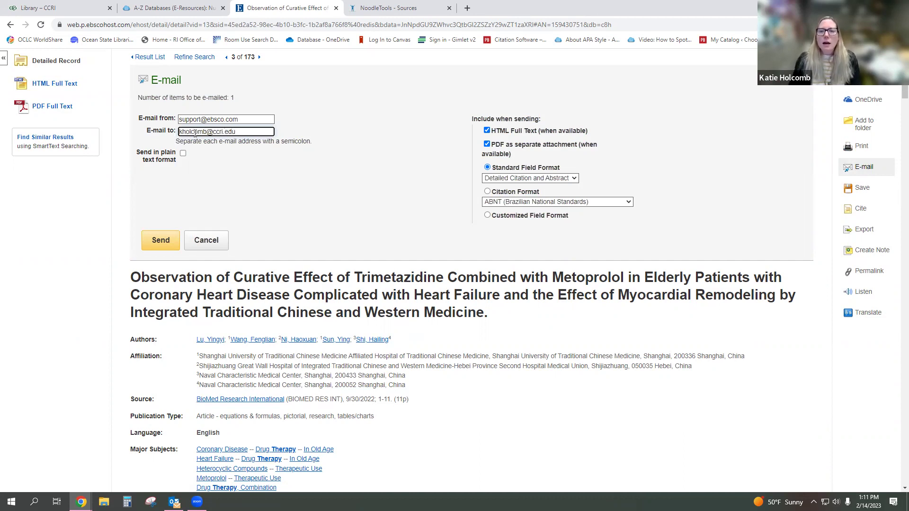
{"action": "left_click", "coordinate": [487, 193]}
{"action": "left_click", "coordinate": [488, 194]}
{"action": "left_click", "coordinate": [506, 204]}
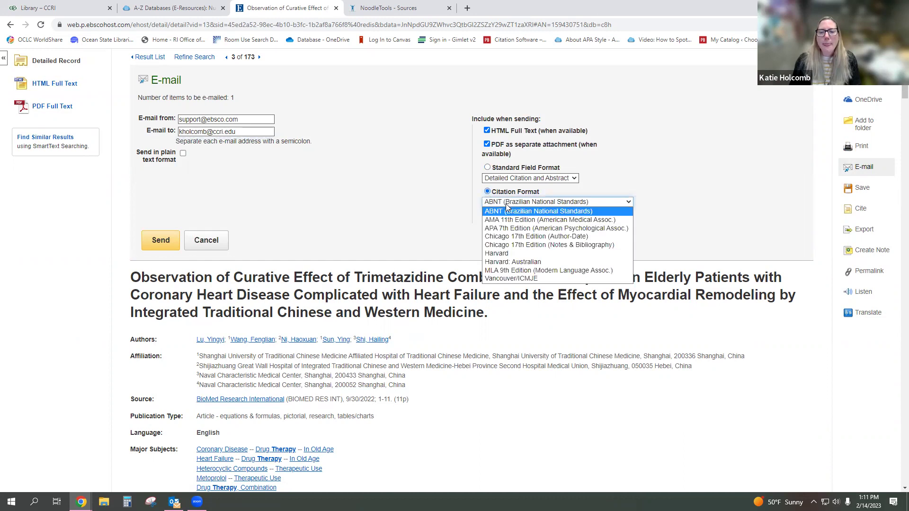
{"action": "left_click", "coordinate": [507, 230]}
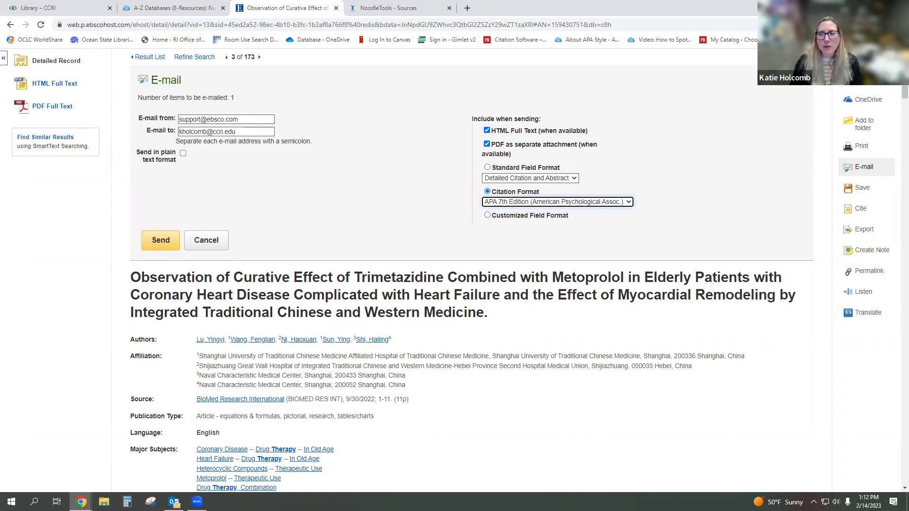
{"action": "left_click", "coordinate": [804, 76]}
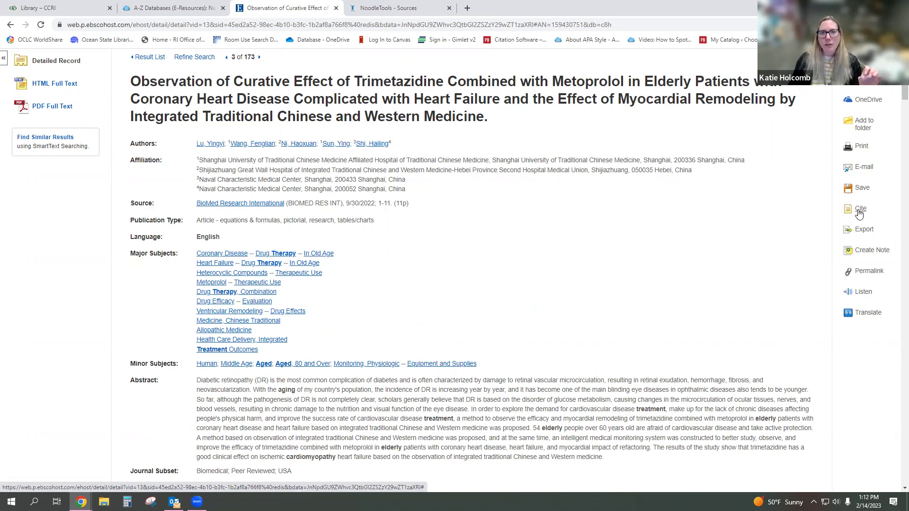
- Copy the article's APA 7th Edition reference from the Cite citation formats
{"action": "left_click", "coordinate": [859, 214]}
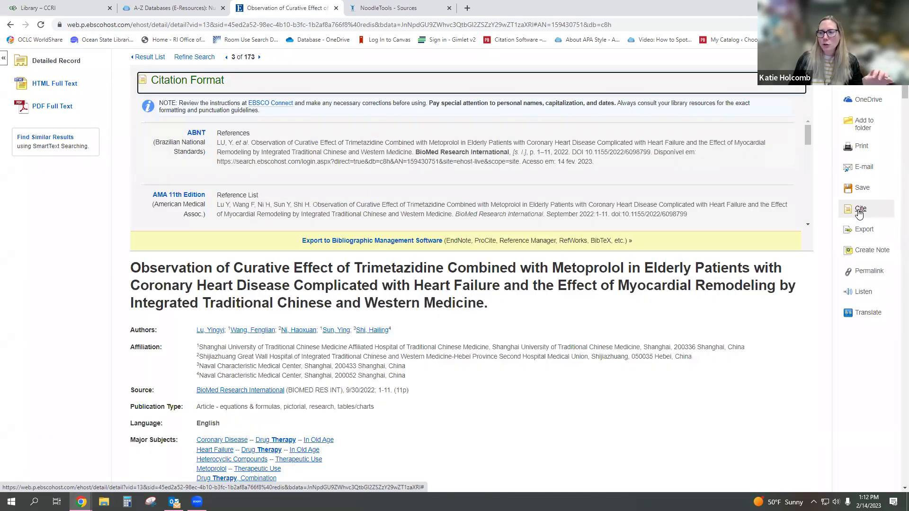
{"action": "scroll", "coordinate": [365, 153], "scroll_direction": "down", "scroll_amount": 2}
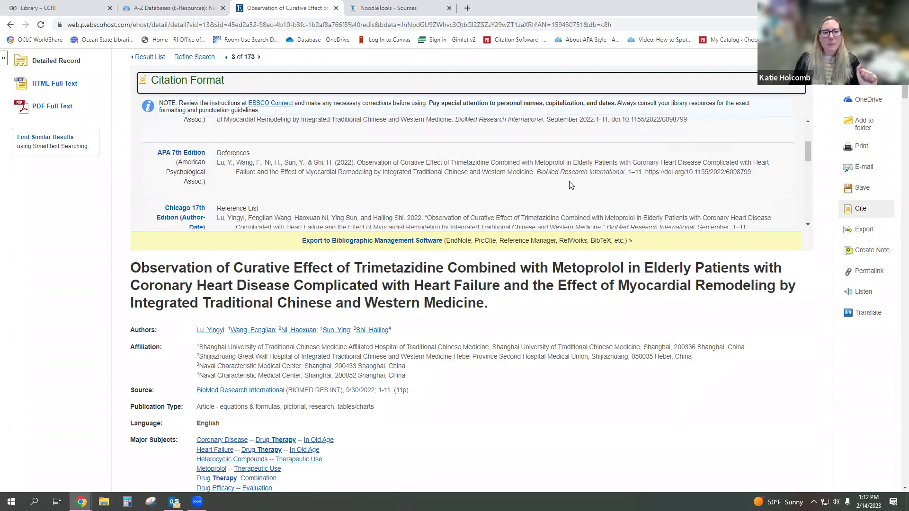
{"action": "left_click_drag", "start_coordinate": [757, 173], "coordinate": [217, 166]}
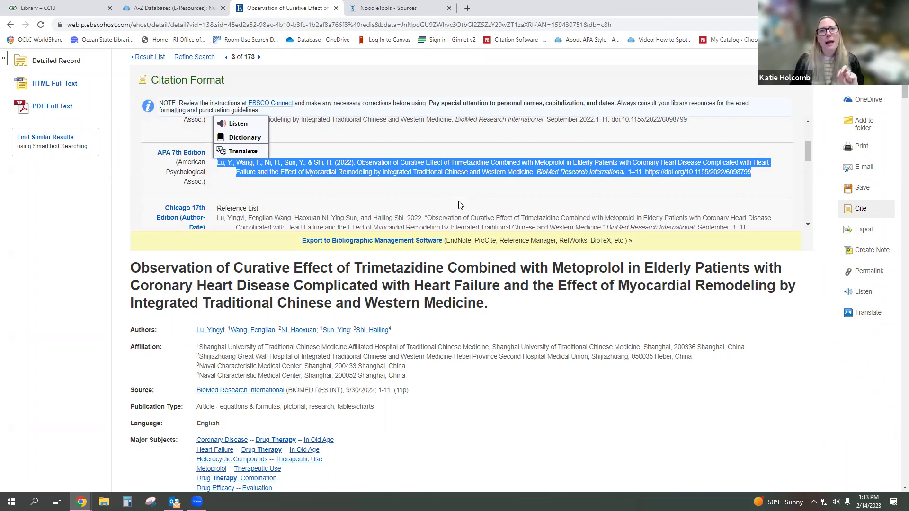
{"action": "key", "text": "ctrl+c"}
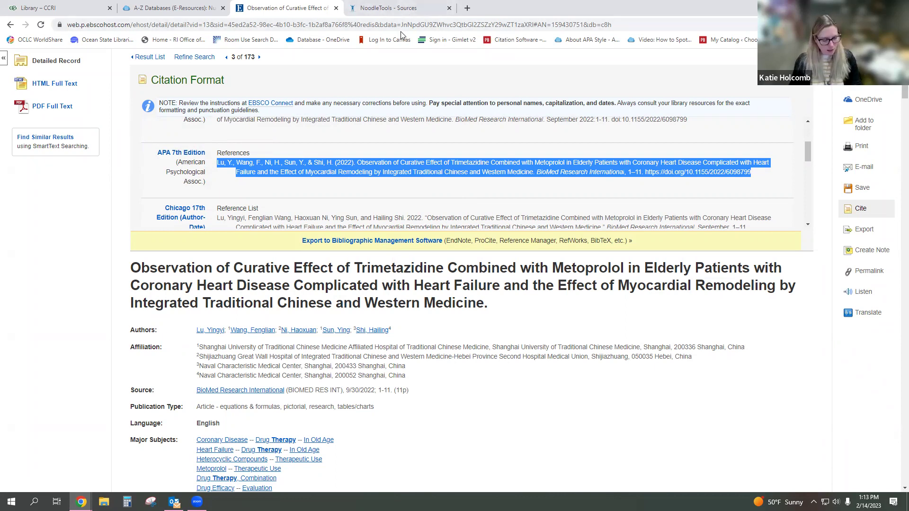
{"action": "key", "text": "ctrl+c"}
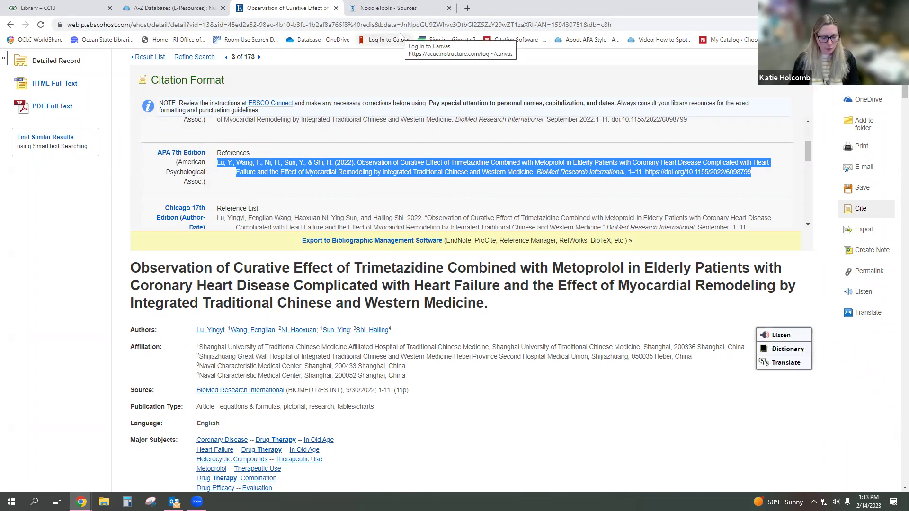
{"action": "left_click", "coordinate": [405, 9]}
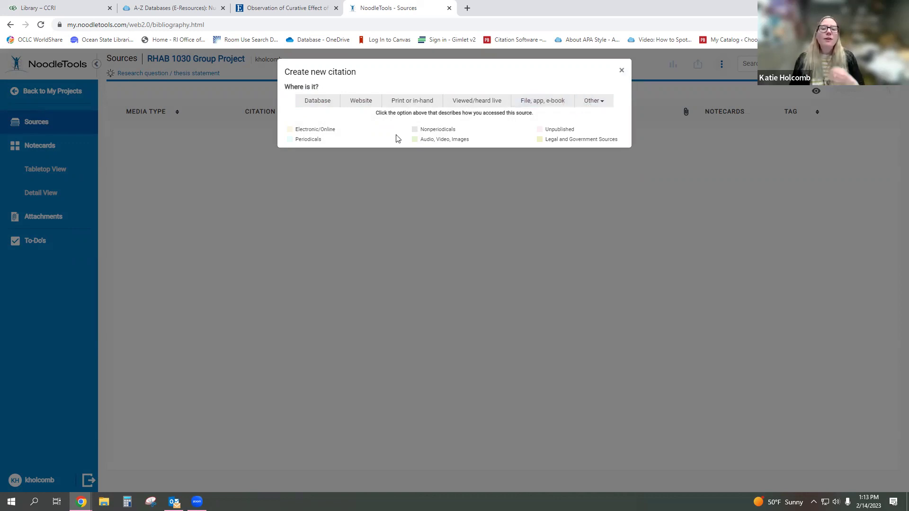
- Mark the new citation's source as a database, then go back to the CINAHL trimetazidine record
{"action": "left_click", "coordinate": [319, 104]}
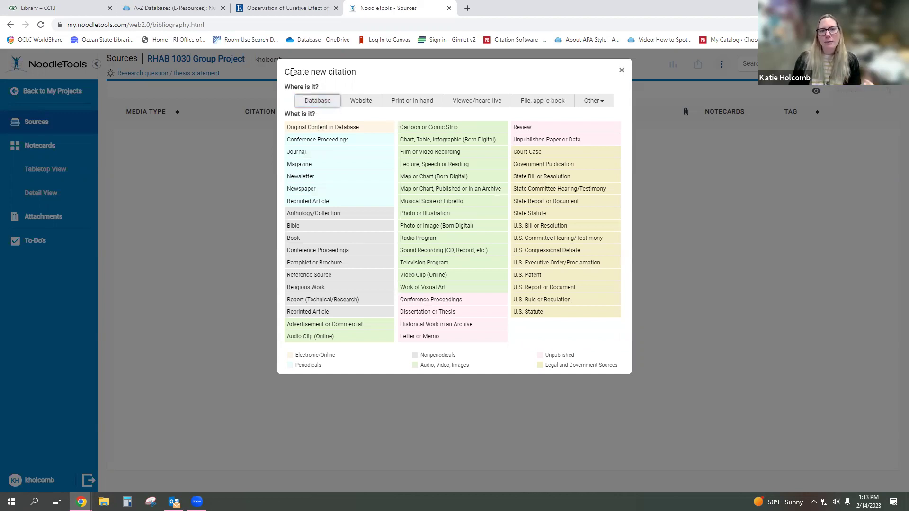
{"action": "left_click", "coordinate": [275, 14]}
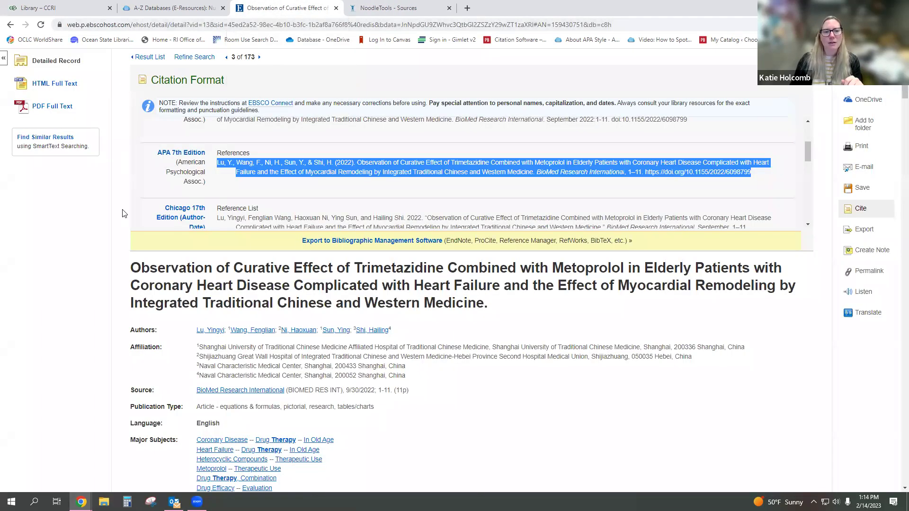
- Confirm the record's Publication Type is Article, then return to the NoodleTools citation choices
{"action": "scroll", "coordinate": [119, 223], "scroll_direction": "down", "scroll_amount": 1}
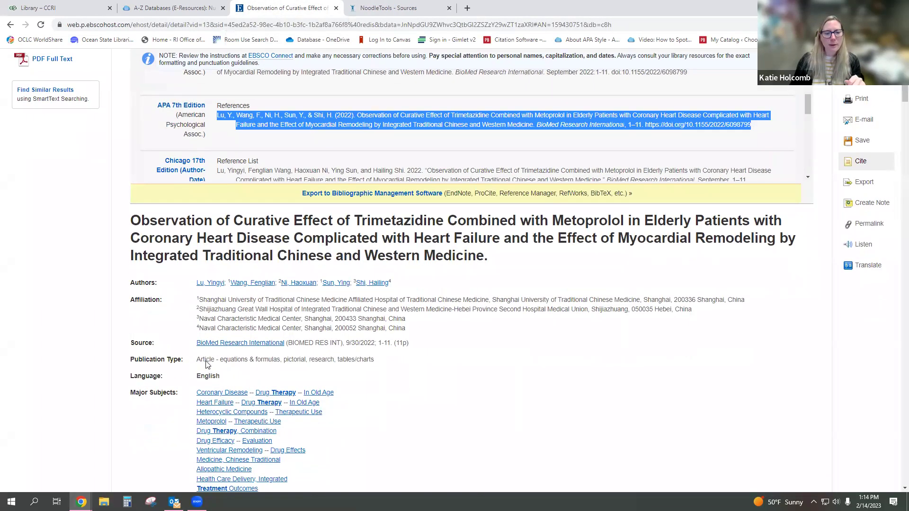
{"action": "scroll", "coordinate": [207, 364], "scroll_direction": "down", "scroll_amount": 1}
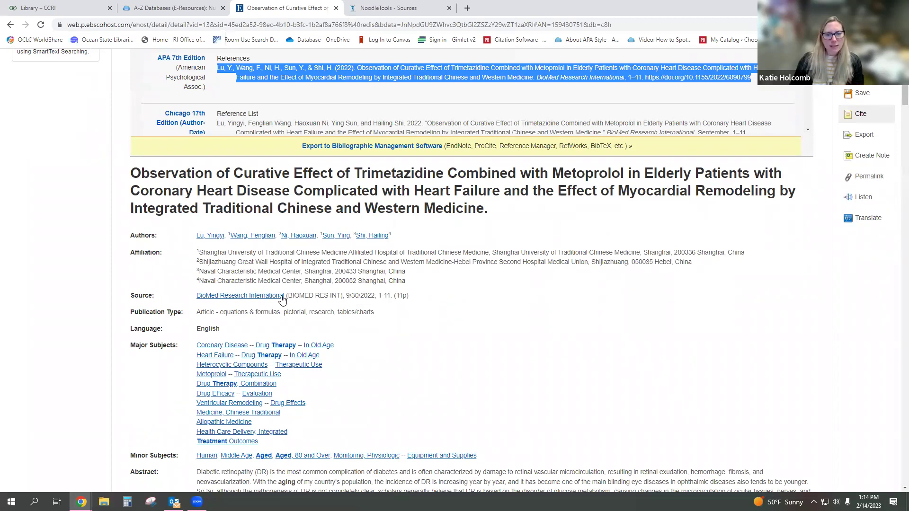
{"action": "left_click_drag", "start_coordinate": [196, 313], "coordinate": [216, 312]}
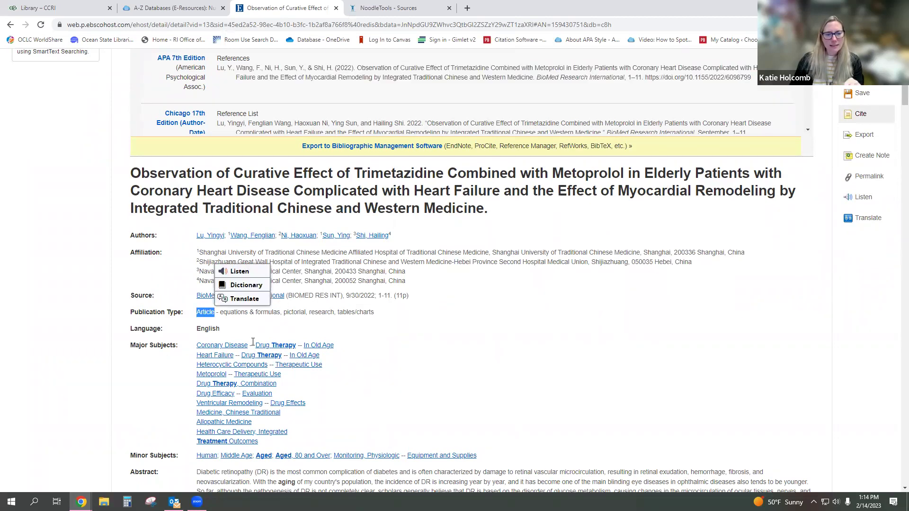
{"action": "left_click", "coordinate": [367, 342]}
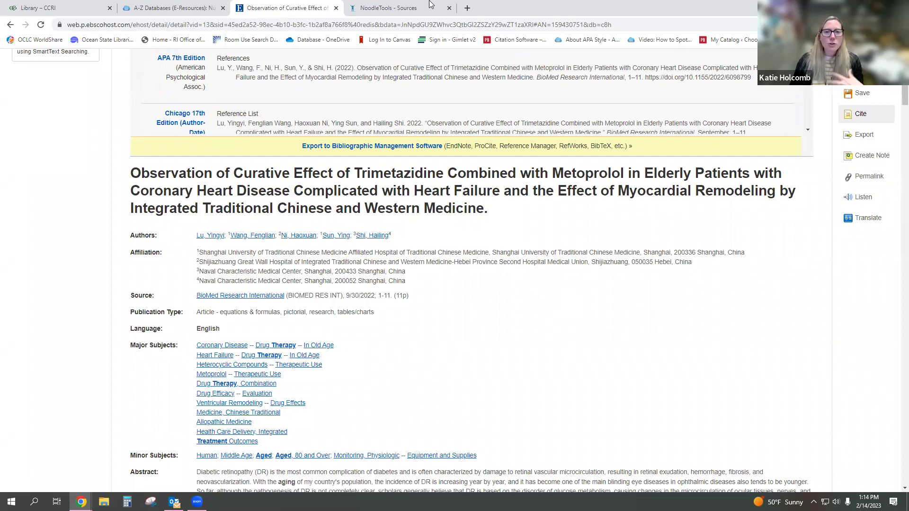
{"action": "left_click", "coordinate": [412, 6]}
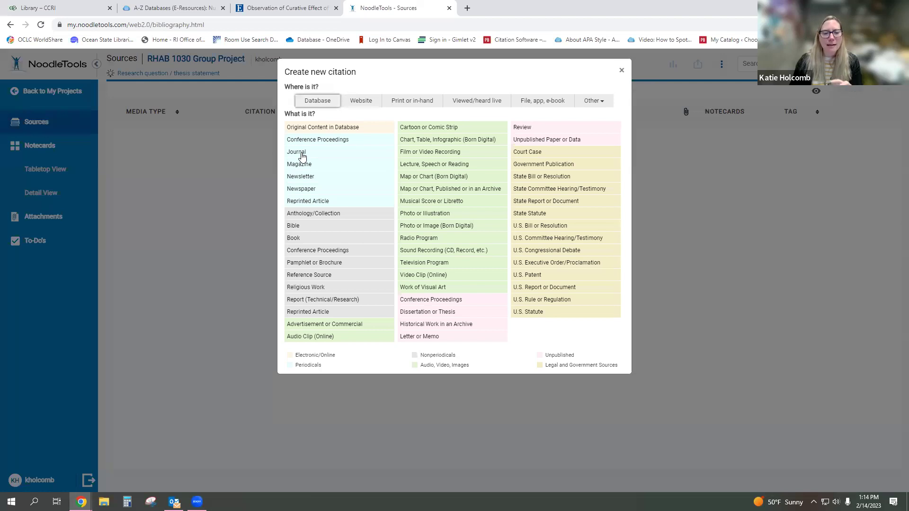
- Choose Journal as the source type and switch to Quick cite 'Copy & paste a citation' entry
{"action": "left_click", "coordinate": [303, 156]}
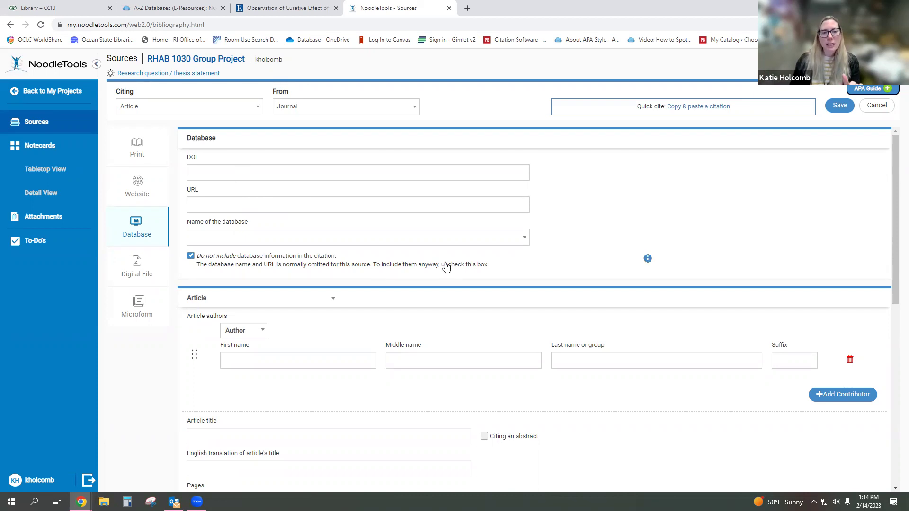
{"action": "scroll", "coordinate": [446, 267], "scroll_direction": "down", "scroll_amount": 2}
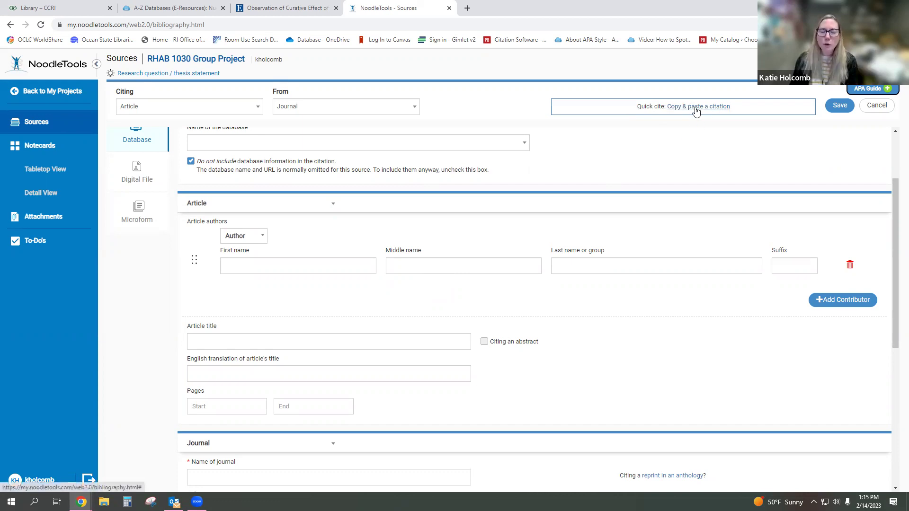
{"action": "left_click", "coordinate": [270, 7]}
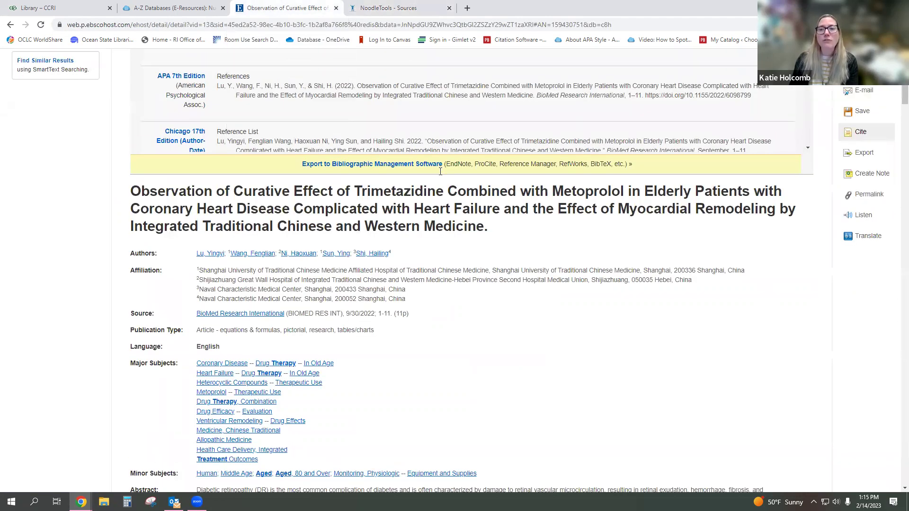
{"action": "scroll", "coordinate": [250, 170], "scroll_direction": "up", "scroll_amount": 3}
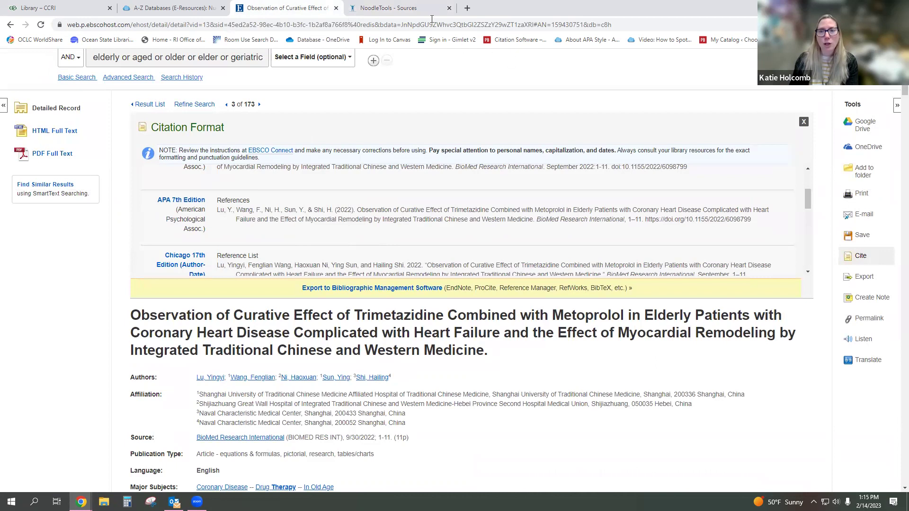
{"action": "left_click", "coordinate": [421, 9]}
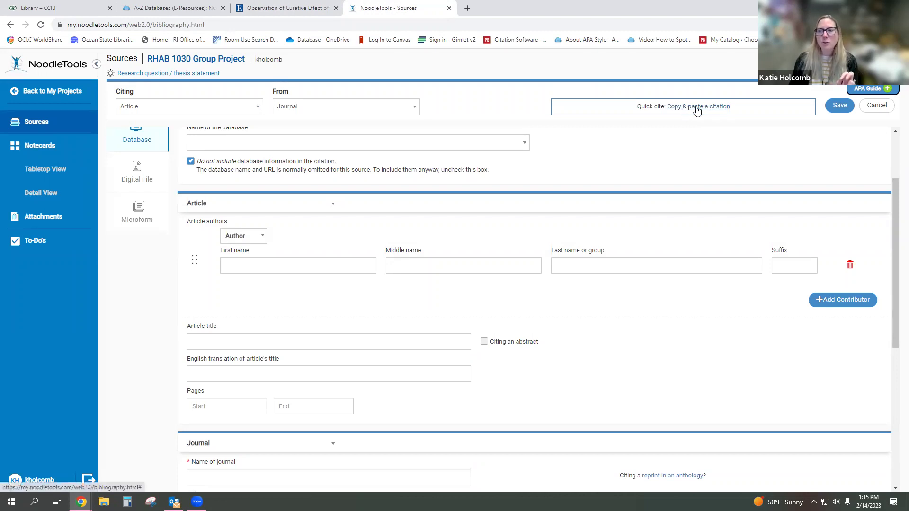
{"action": "left_click", "coordinate": [696, 108]}
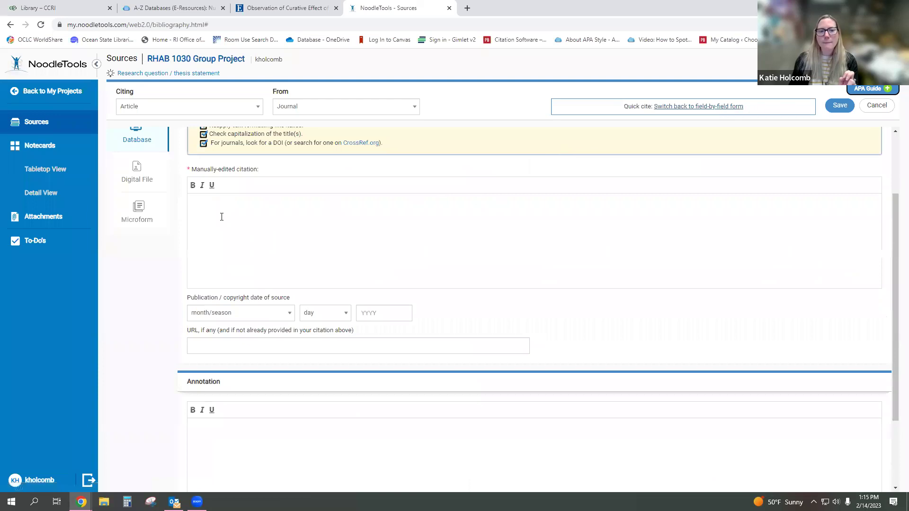
- Paste the APA citation and lowercase Curative, Effect, Trimetazidine, Combined and Metoprolol in its title
{"action": "left_click", "coordinate": [257, 200]}
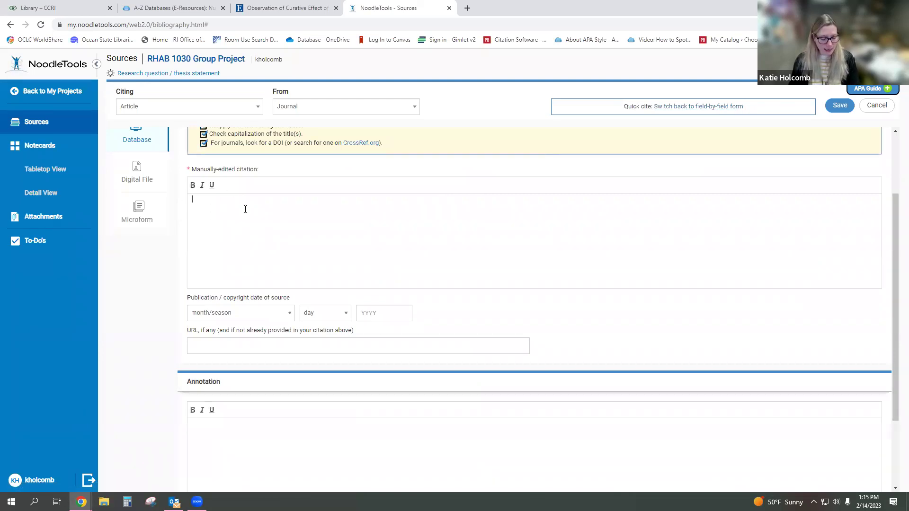
{"action": "key", "text": "ctrl+v"}
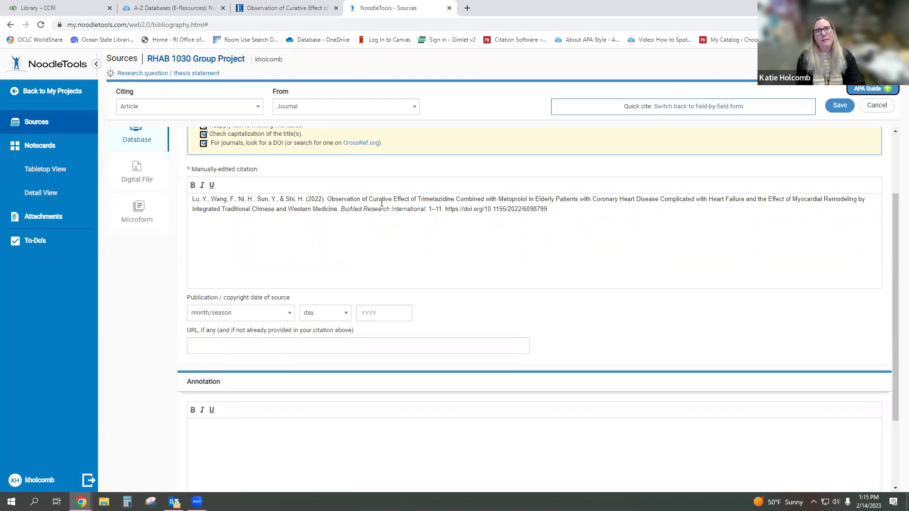
{"action": "key", "text": "BackSpace"}
{"action": "type", "text": "c"}
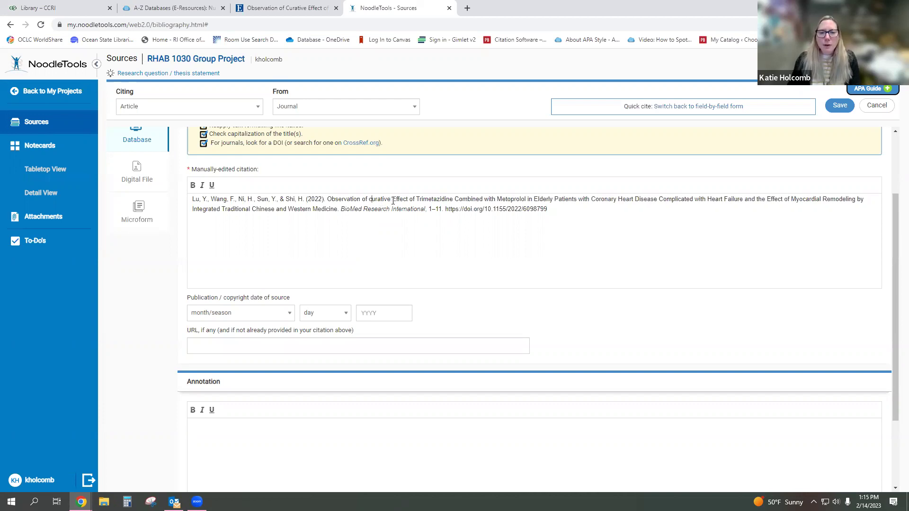
{"action": "left_click", "coordinate": [396, 199]}
{"action": "key", "text": "BackSpace"}
{"action": "type", "text": "e"}
{"action": "left_click", "coordinate": [419, 199]}
{"action": "key", "text": "BackSpace"}
{"action": "type", "text": "t"}
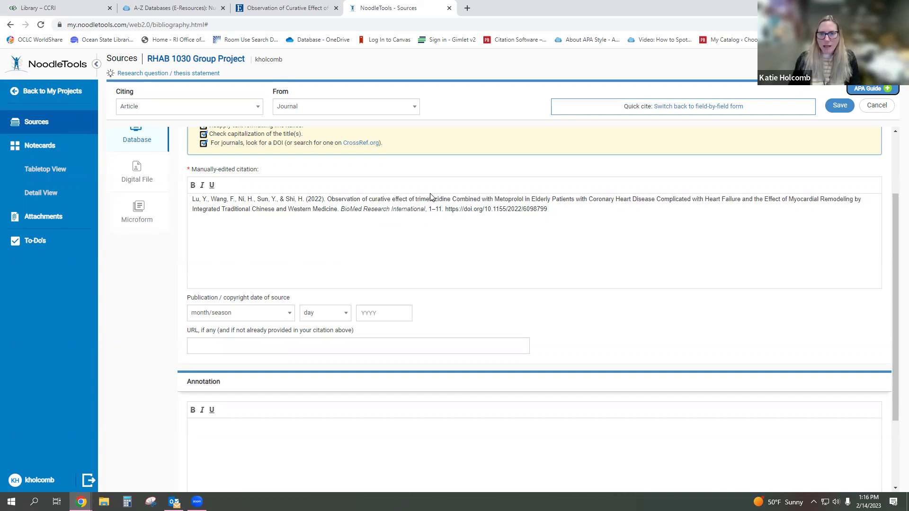
{"action": "left_click", "coordinate": [456, 200]}
{"action": "key", "text": "BackSpace"}
{"action": "type", "text": "c"}
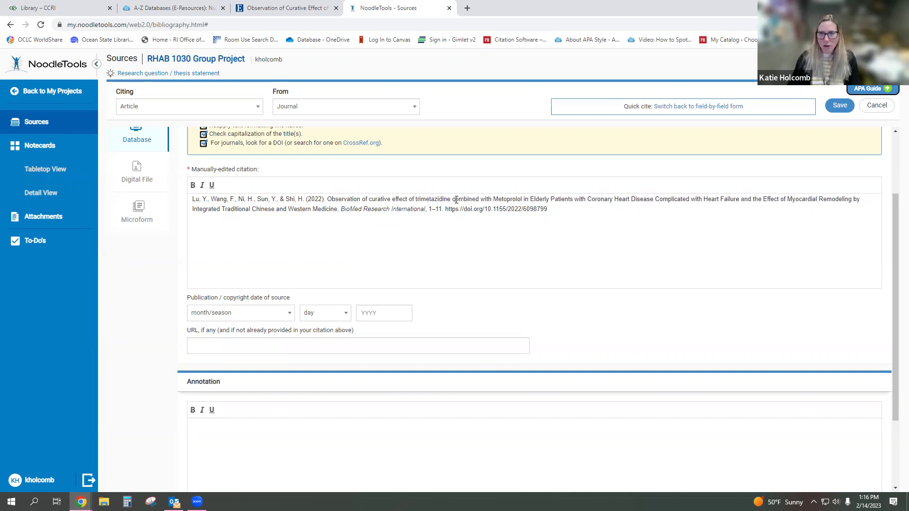
{"action": "left_click", "coordinate": [498, 200]}
{"action": "key", "text": "BackSpace"}
{"action": "type", "text": "m"}
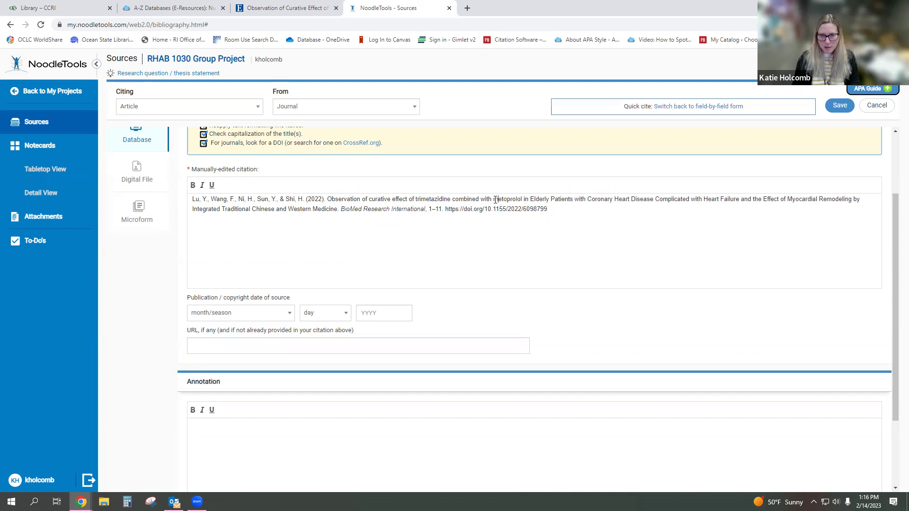
- Lowercase Elderly, Patients, Coronary, Heart and Disease in the citation title
{"action": "left_click", "coordinate": [532, 200]}
{"action": "key", "text": "BackSpace"}
{"action": "type", "text": "e"}
{"action": "left_click", "coordinate": [551, 201]}
{"action": "key", "text": "BackSpace"}
{"action": "type", "text": "p"}
{"action": "left_click", "coordinate": [590, 202]}
{"action": "key", "text": "BackSpace"}
{"action": "type", "text": "c"}
{"action": "left_click", "coordinate": [616, 202]}
{"action": "key", "text": "BackSpace"}
{"action": "type", "text": "h"}
{"action": "left_click", "coordinate": [629, 201]}
{"action": "key", "text": "BackSpace"}
{"action": "type", "text": "d"}
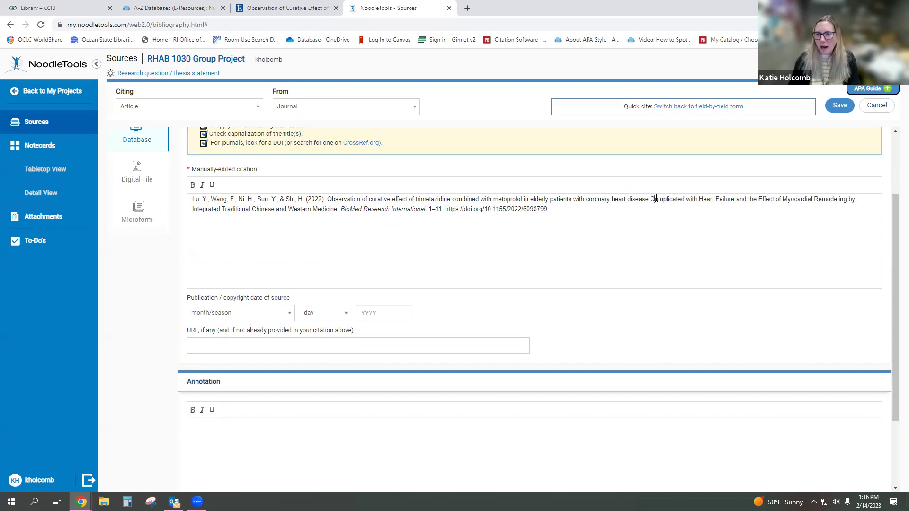
- Lowercase Complicated, Heart, Failure and Effect, then save the citation
{"action": "key", "text": "BackSpace"}
{"action": "type", "text": "c"}
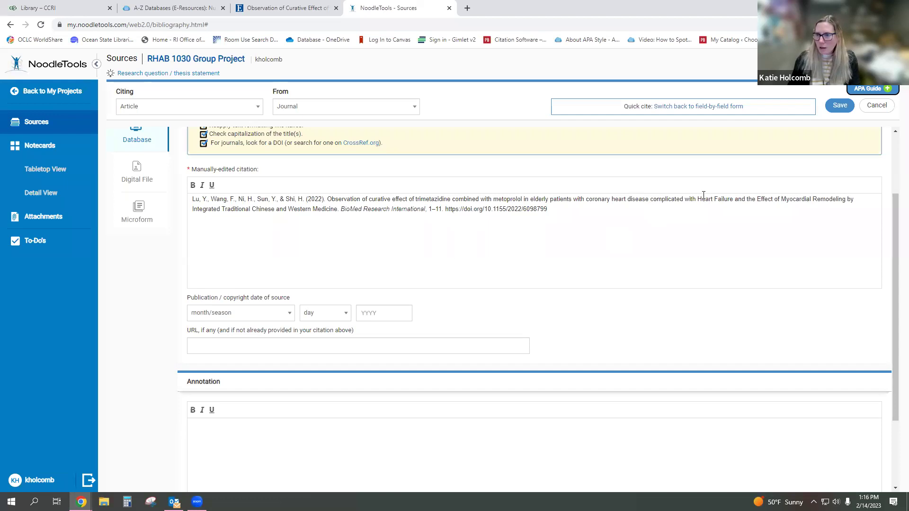
{"action": "key", "text": "BackSpace"}
{"action": "type", "text": "h"}
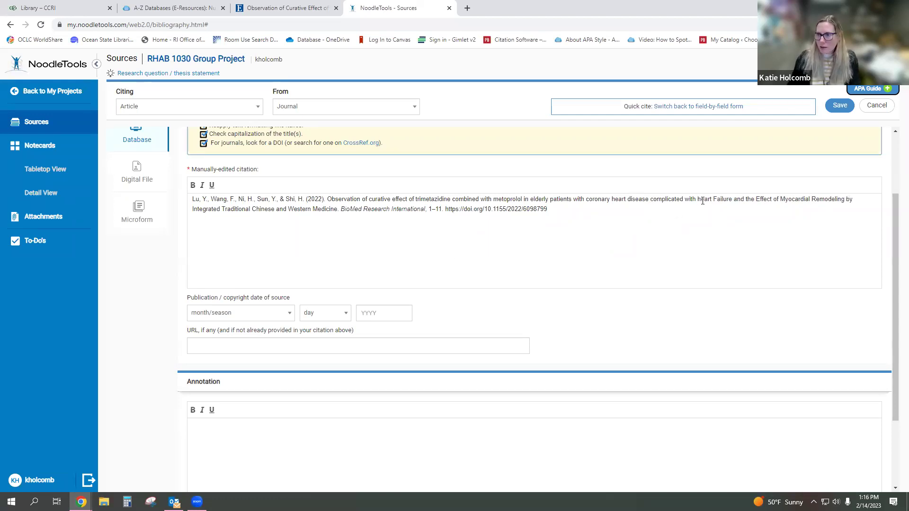
{"action": "key", "text": "BackSpace"}
{"action": "type", "text": "f"}
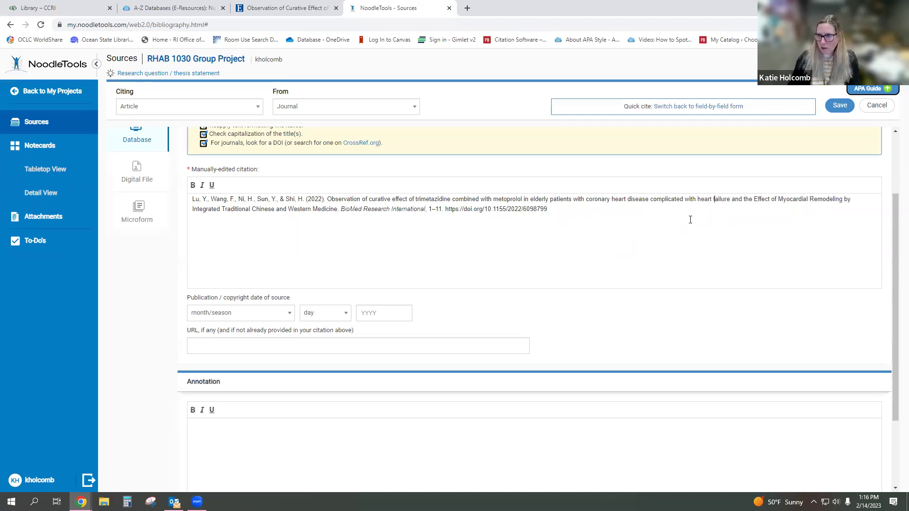
{"action": "left_click", "coordinate": [757, 200]}
{"action": "key", "text": "BackSpace"}
{"action": "type", "text": "e"}
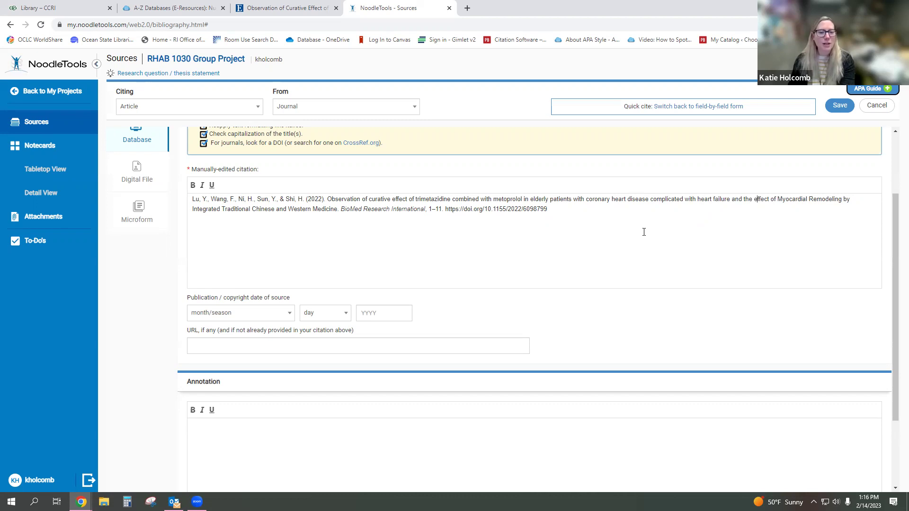
{"action": "left_click", "coordinate": [839, 111]}
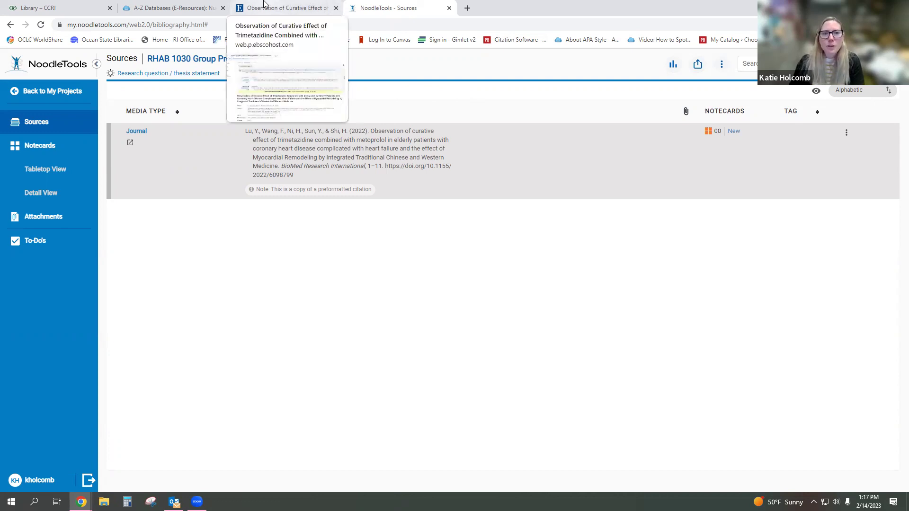
- Go back to the EBSCO 'Observation of Curative Effect' article record
{"action": "left_click", "coordinate": [264, 5]}
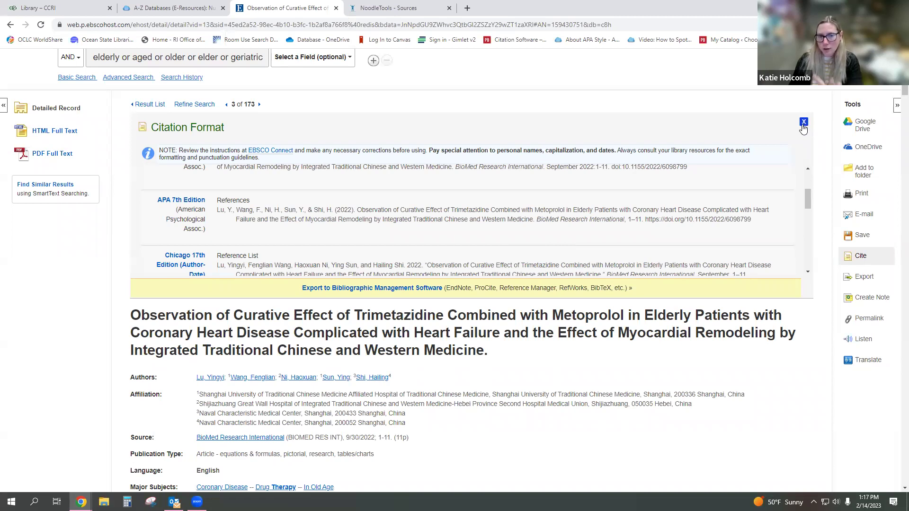
- Close the citation formats and select the article's permalink, then return to the A-Z Databases list
{"action": "left_click", "coordinate": [803, 123]}
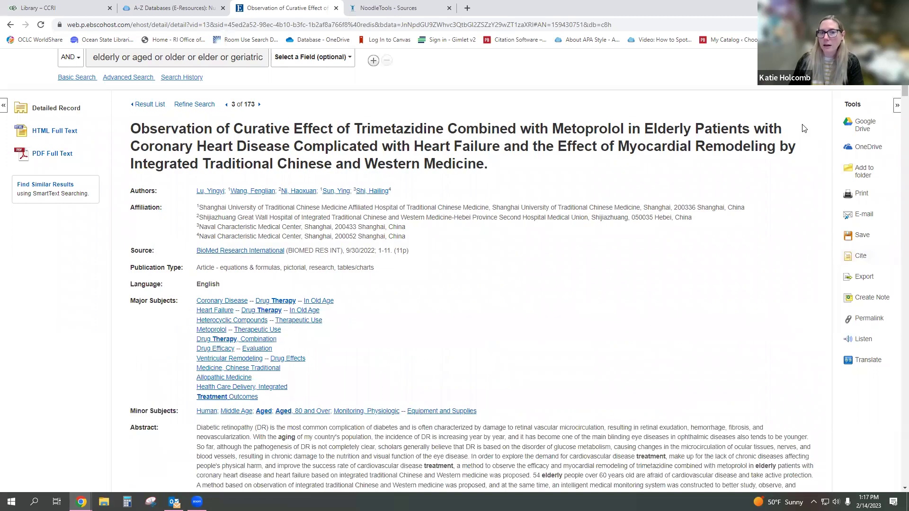
{"action": "scroll", "coordinate": [792, 156], "scroll_direction": "down", "scroll_amount": 1}
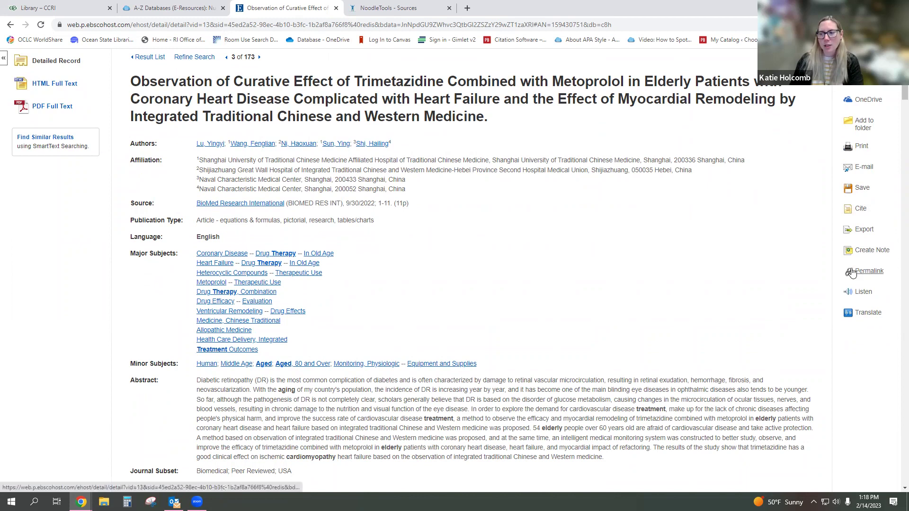
{"action": "left_click", "coordinate": [626, 27]}
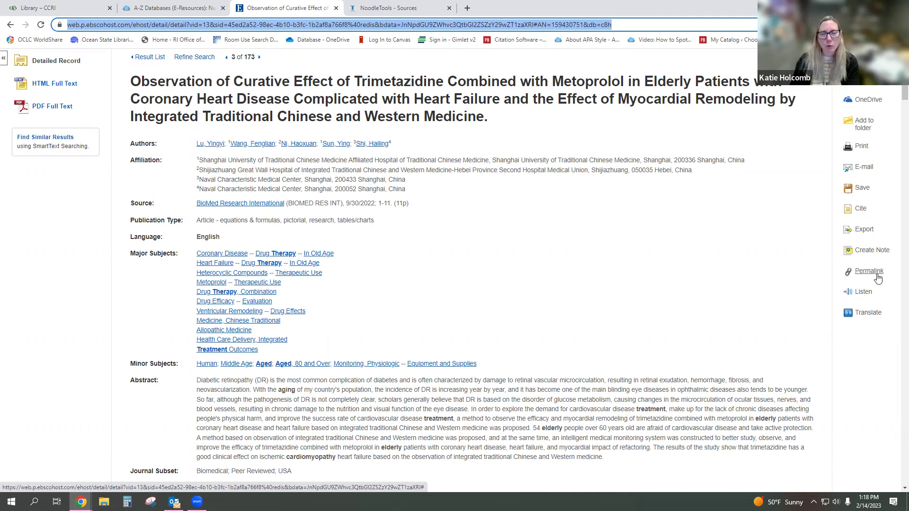
{"action": "left_click", "coordinate": [875, 277]}
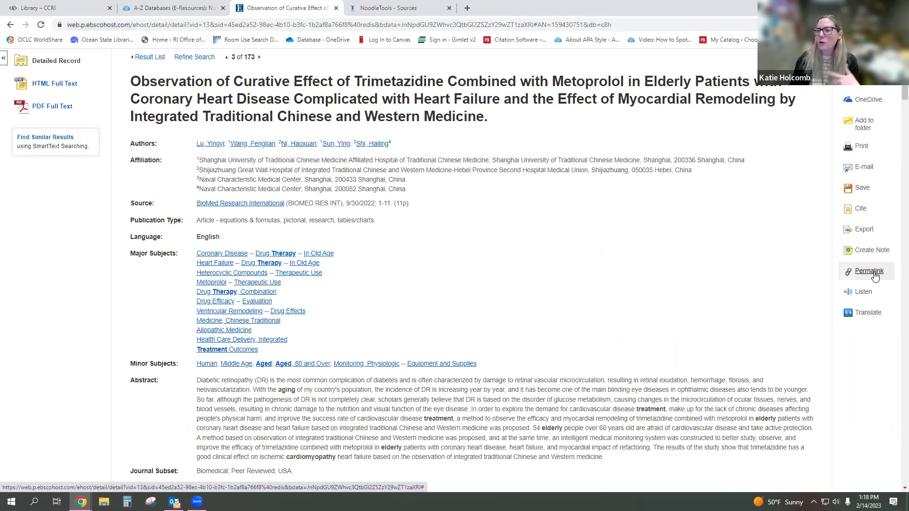
{"action": "left_click", "coordinate": [377, 81]}
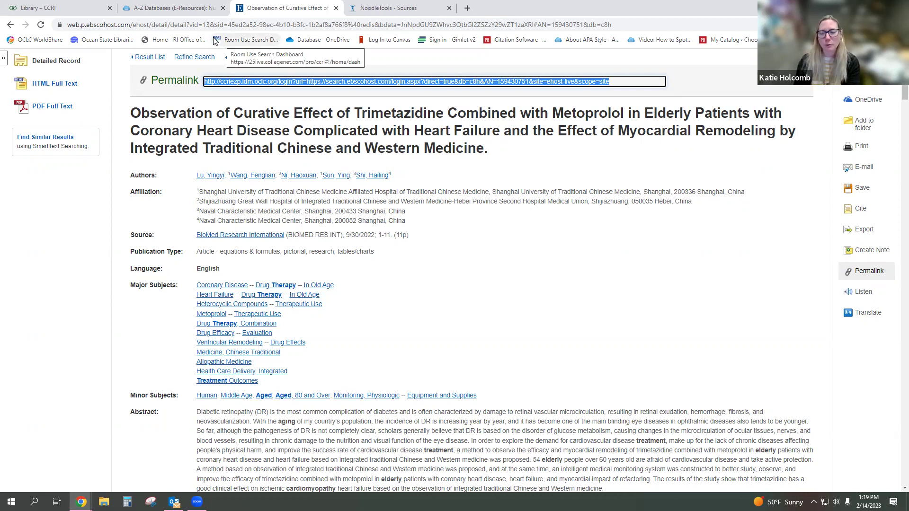
{"action": "left_click", "coordinate": [192, 4]}
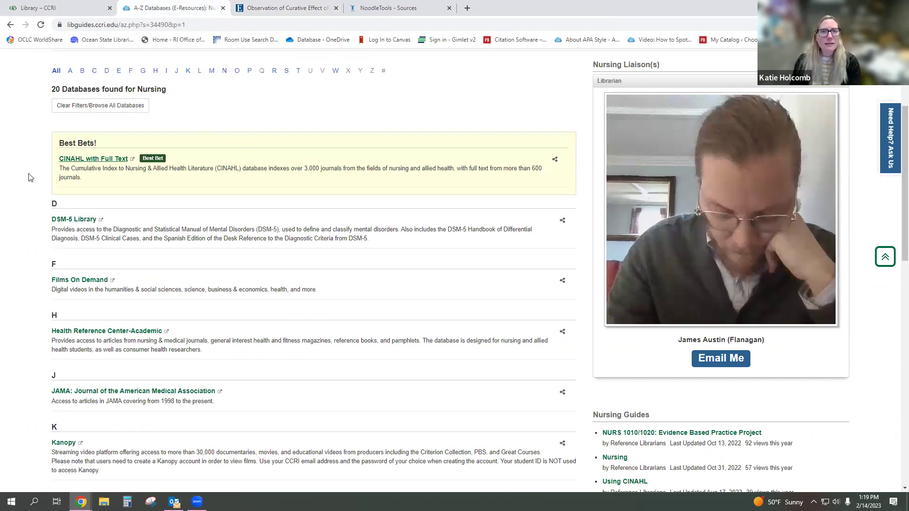
- Open ScienceDirect (Nursing and Health Professions journals) from the S entries of the Nursing list
{"action": "scroll", "coordinate": [29, 177], "scroll_direction": "down", "scroll_amount": 5}
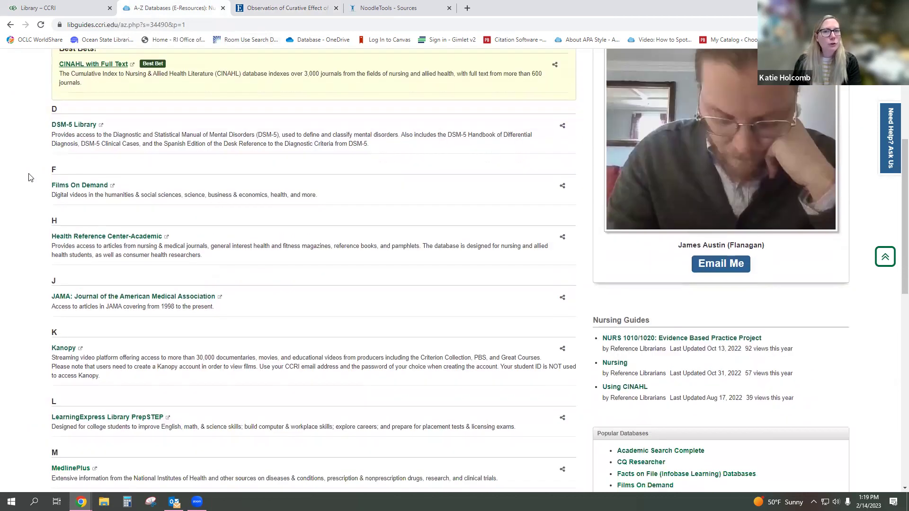
{"action": "scroll", "coordinate": [29, 177], "scroll_direction": "down", "scroll_amount": 8}
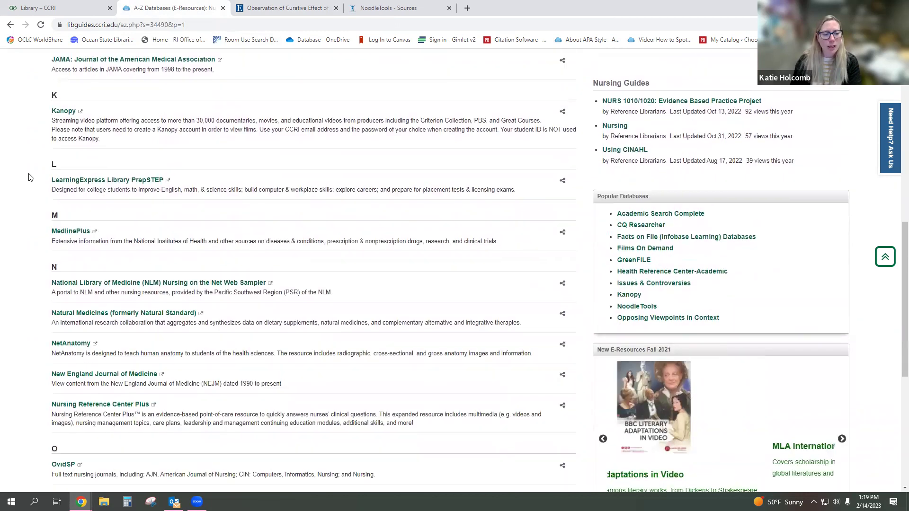
{"action": "scroll", "coordinate": [29, 177], "scroll_direction": "down", "scroll_amount": 1}
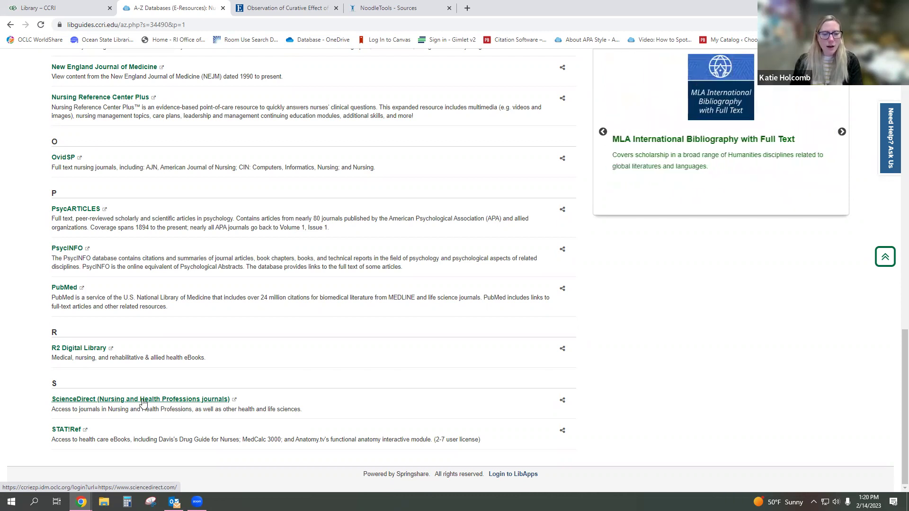
{"action": "left_click", "coordinate": [143, 400]}
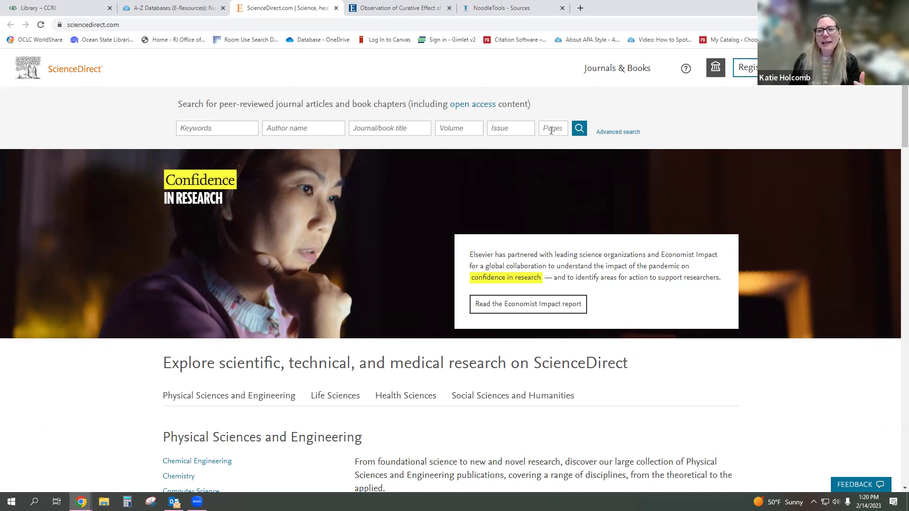
- Search ScienceDirect keywords for 'ehlers danlos syndrome'
{"action": "left_click", "coordinate": [217, 127]}
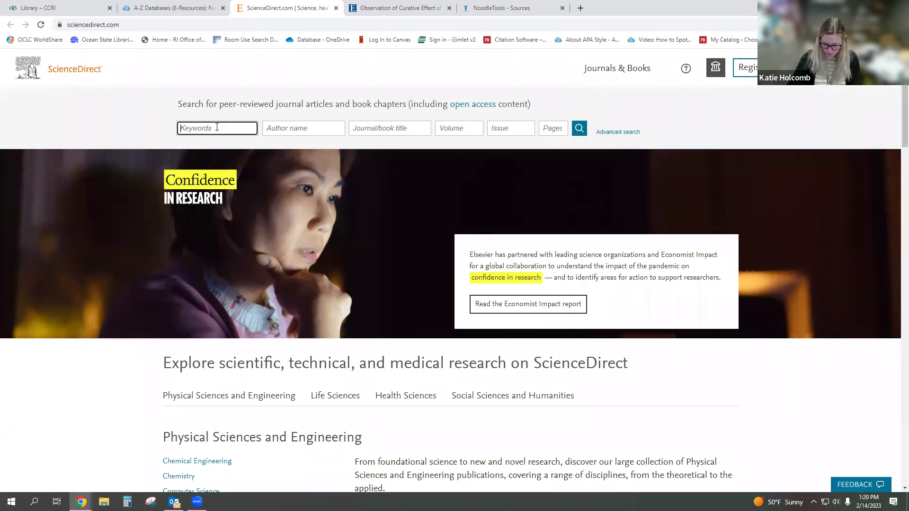
{"action": "type", "text": "e"}
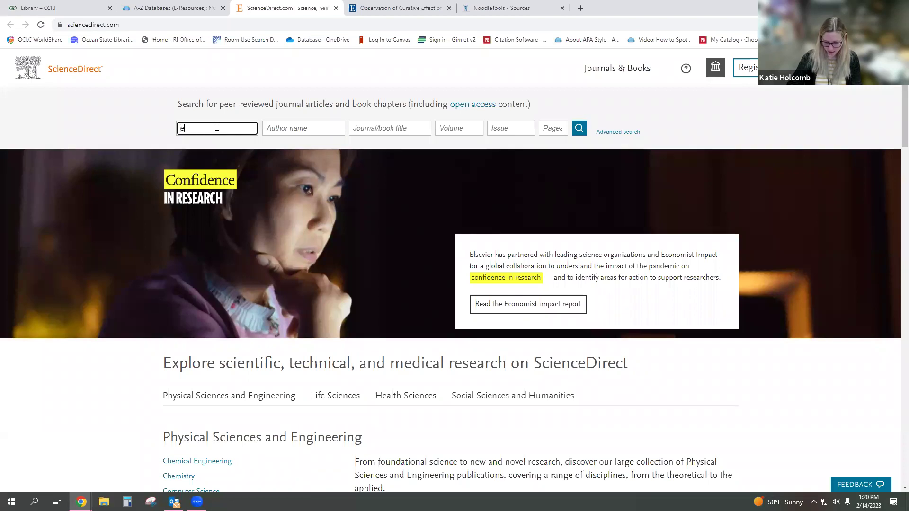
{"action": "type", "text": "hlers"}
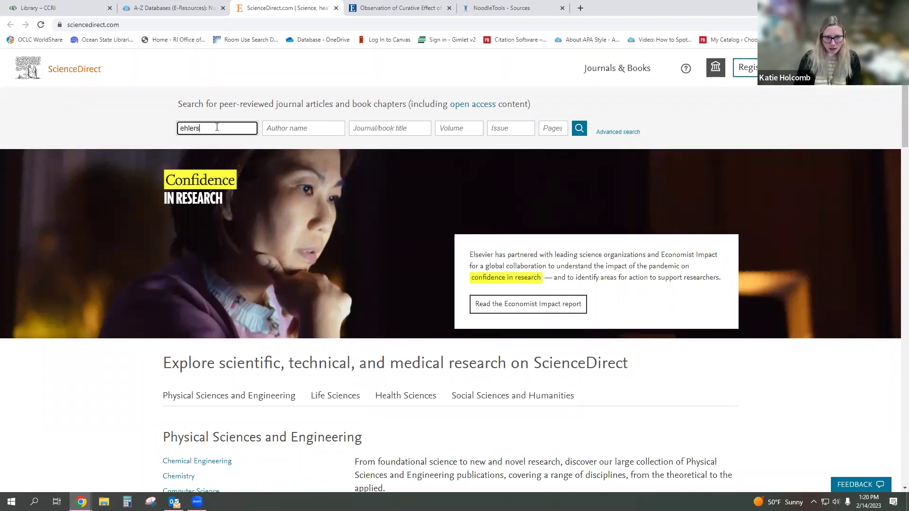
{"action": "type", "text": " d"}
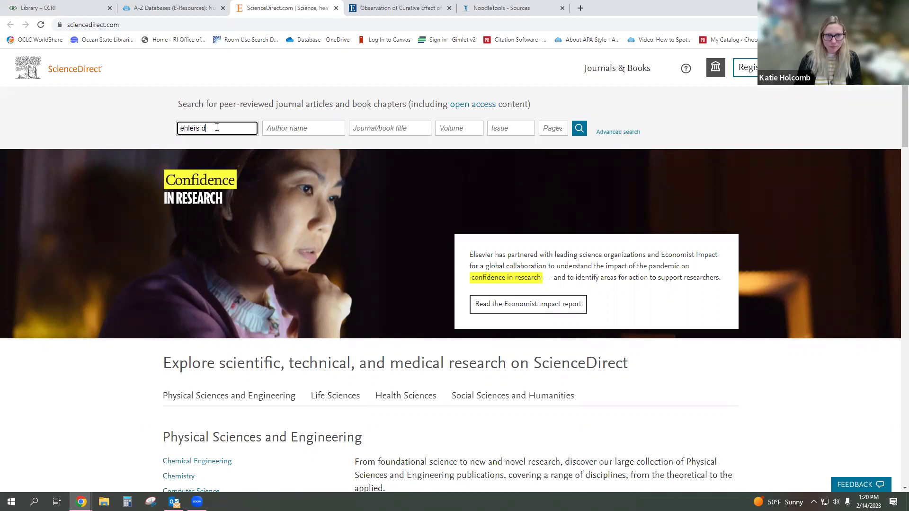
{"action": "type", "text": "anlos syndrome"}
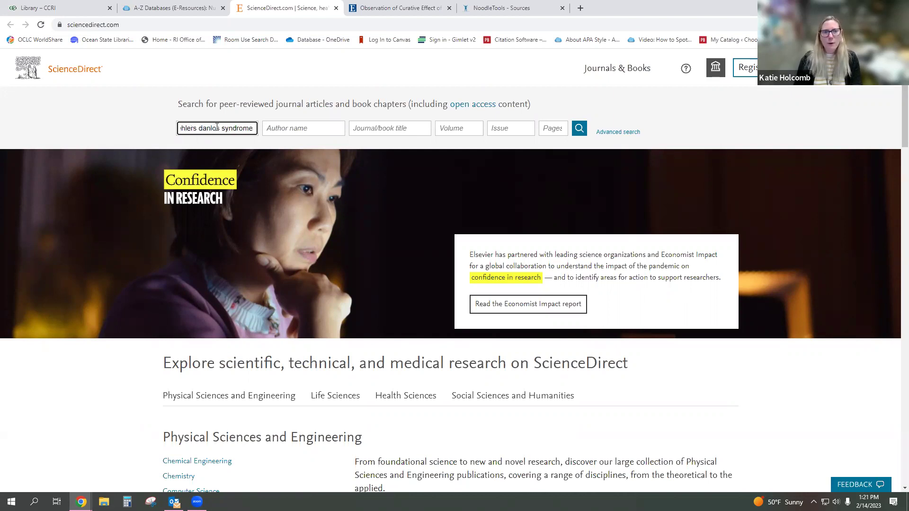
{"action": "key", "text": "Return"}
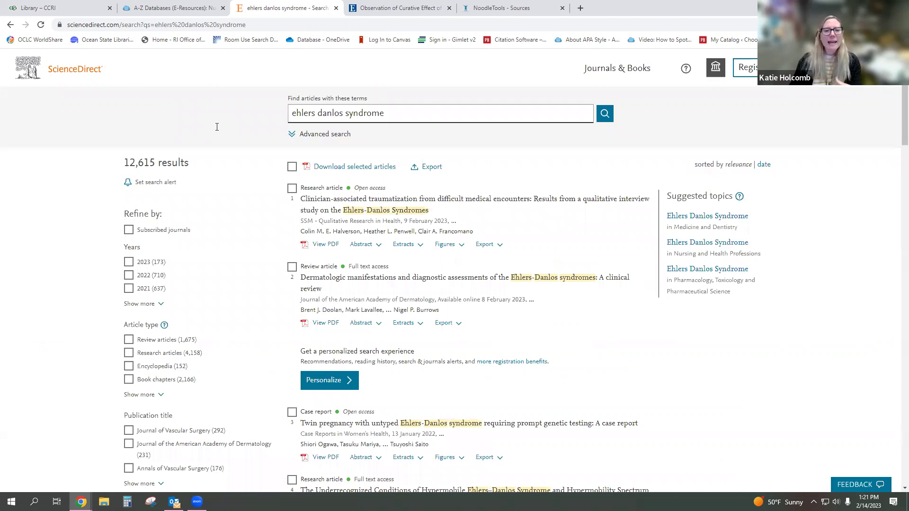
- Refine the 12,615 results to Subscribed journals only, leaving 5,374
{"action": "left_click_drag", "start_coordinate": [197, 169], "coordinate": [124, 167]}
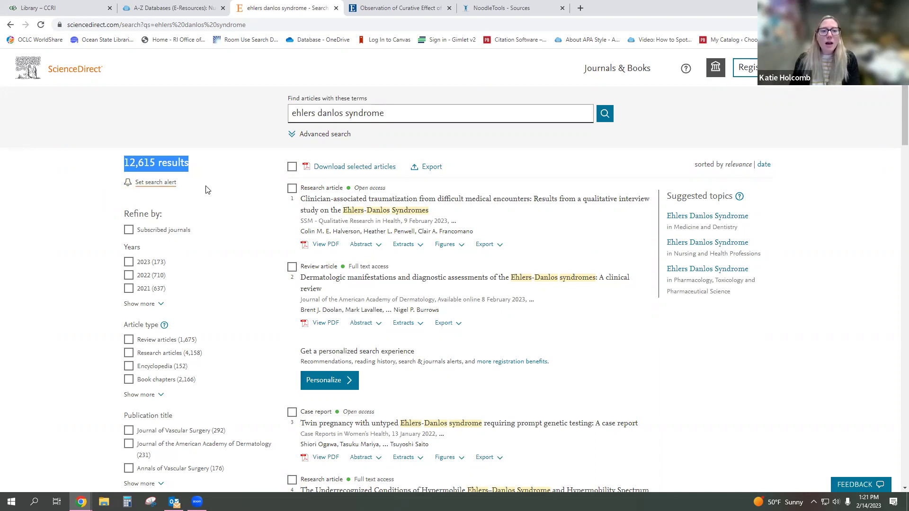
{"action": "left_click", "coordinate": [222, 188]}
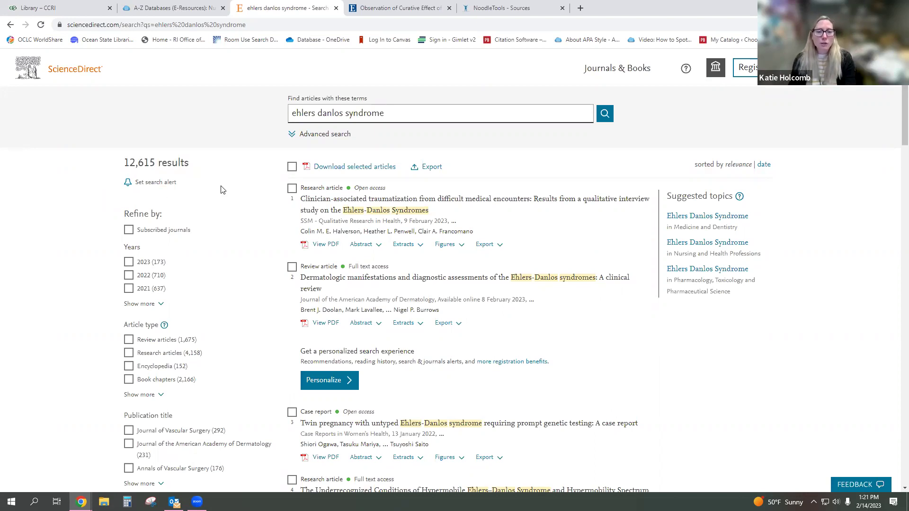
{"action": "scroll", "coordinate": [223, 190], "scroll_direction": "down", "scroll_amount": 2}
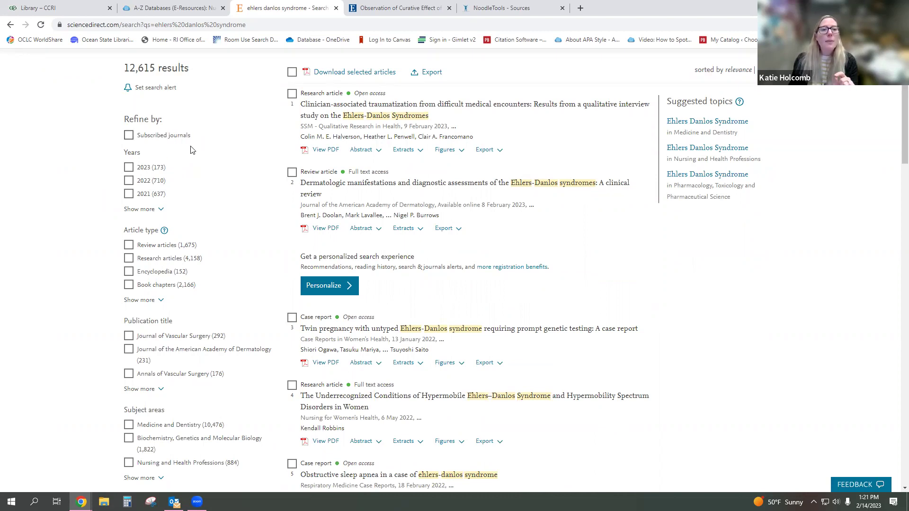
{"action": "left_click", "coordinate": [129, 136]}
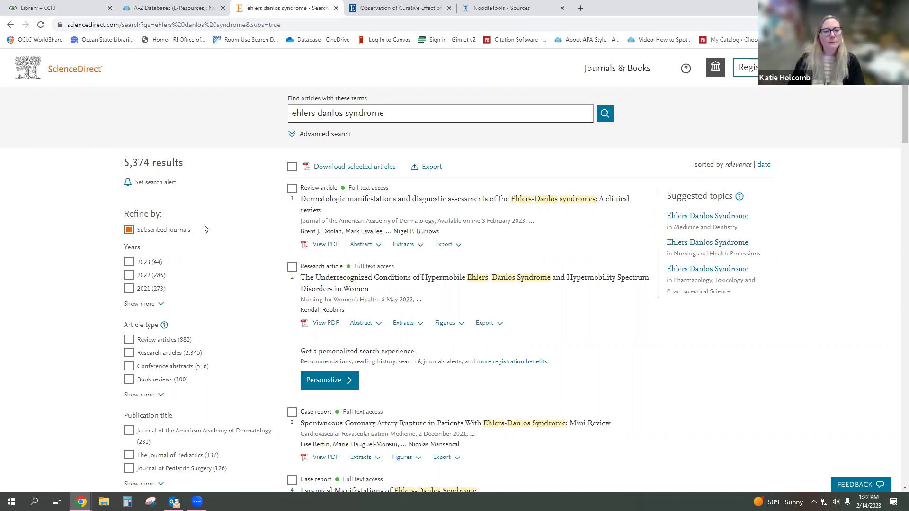
- Tick years 2023, 2022, 2021, 2020, 2019, 2018 and 2017 under Years, leaving 1,506 results
{"action": "scroll", "coordinate": [204, 229], "scroll_direction": "down", "scroll_amount": 1}
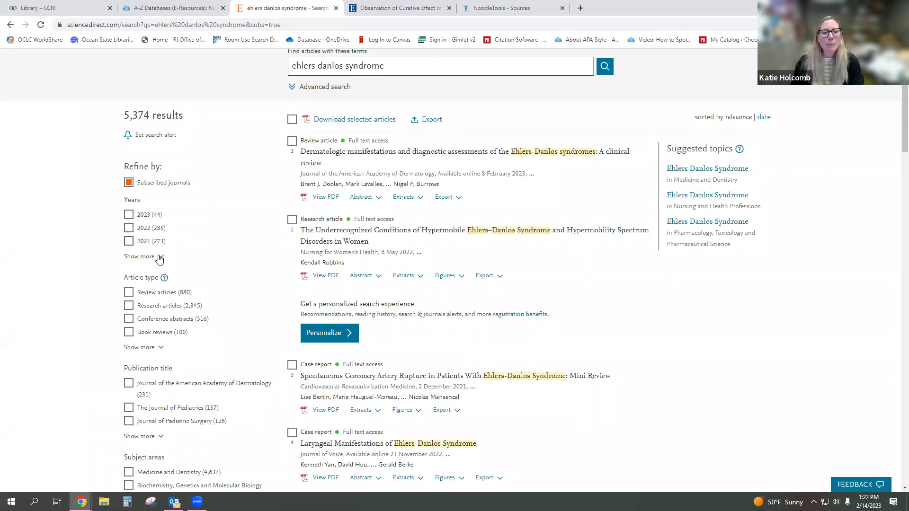
{"action": "left_click", "coordinate": [159, 259]}
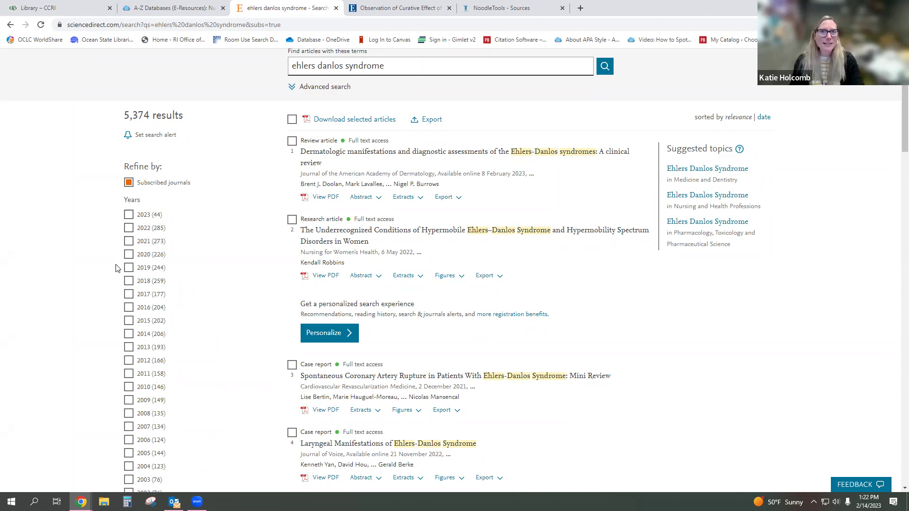
{"action": "scroll", "coordinate": [84, 258], "scroll_direction": "down", "scroll_amount": 1}
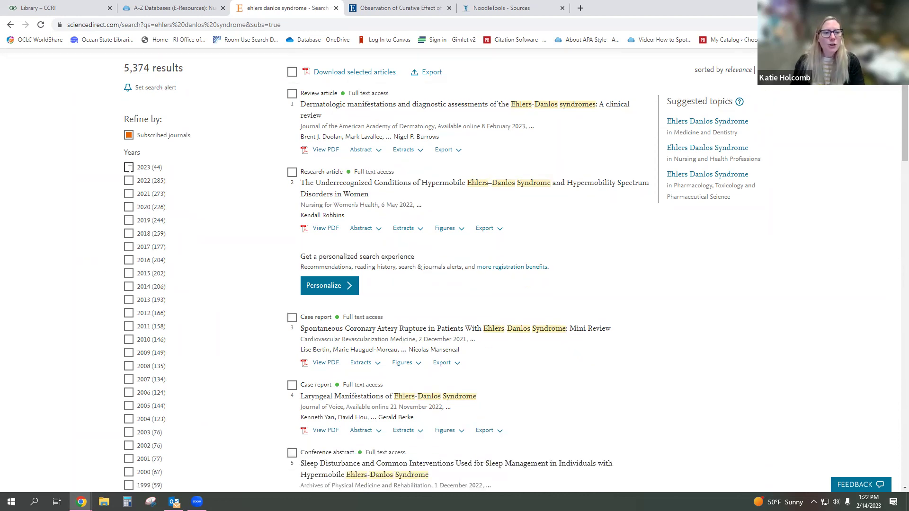
{"action": "left_click", "coordinate": [129, 168]}
{"action": "left_click", "coordinate": [129, 276]}
{"action": "left_click", "coordinate": [129, 290]}
{"action": "left_click", "coordinate": [129, 303]}
{"action": "left_click", "coordinate": [129, 315]}
{"action": "left_click", "coordinate": [129, 328]}
{"action": "left_click", "coordinate": [129, 341]}
{"action": "scroll", "coordinate": [94, 294], "scroll_direction": "down", "scroll_amount": 1}
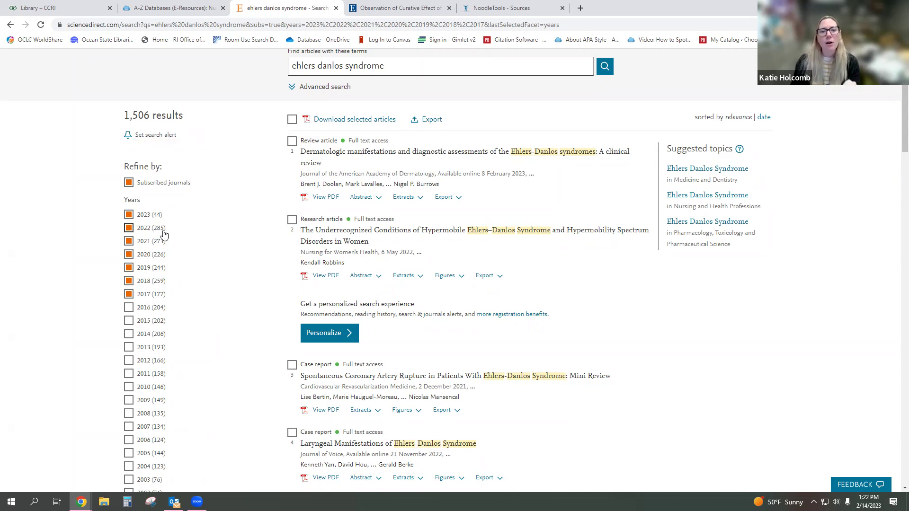
{"action": "scroll", "coordinate": [213, 234], "scroll_direction": "down", "scroll_amount": 7}
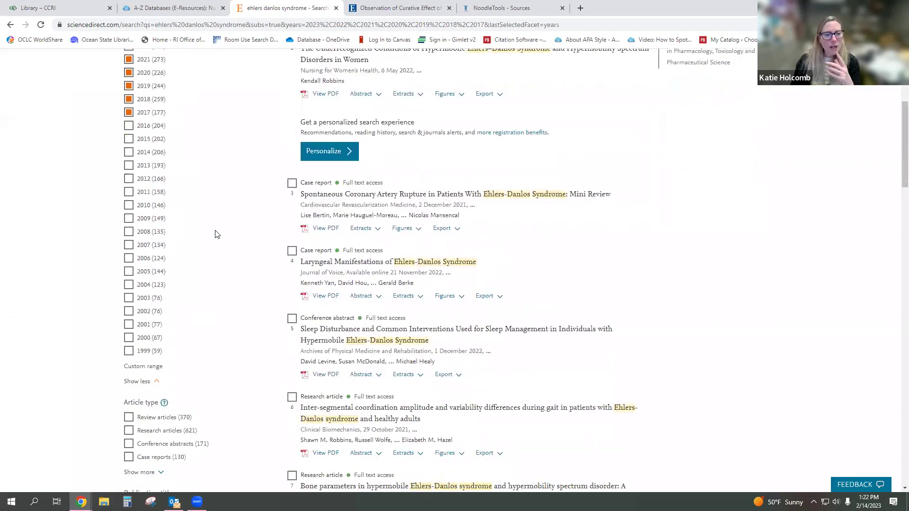
{"action": "scroll", "coordinate": [214, 236], "scroll_direction": "down", "scroll_amount": 2}
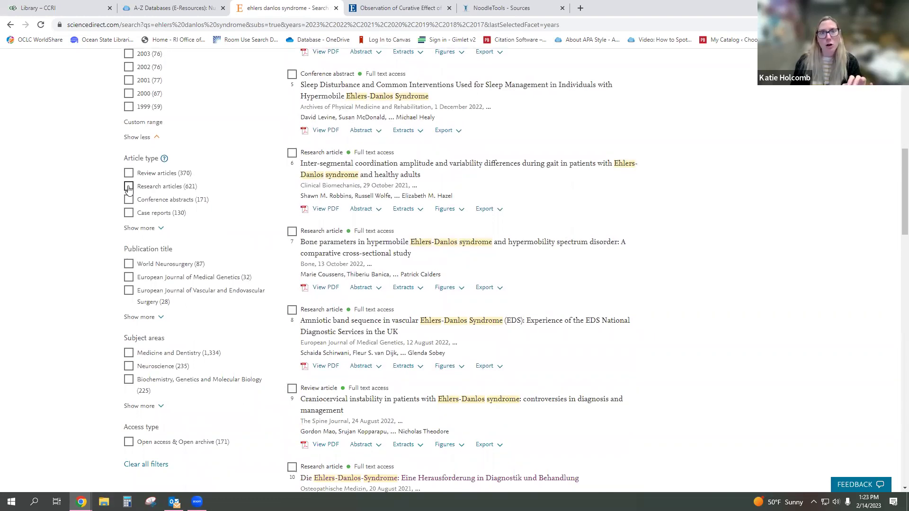
- Limit the ScienceDirect results to Research articles under Article type
{"action": "left_click", "coordinate": [128, 188]}
{"action": "scroll", "coordinate": [86, 232], "scroll_direction": "down", "scroll_amount": 3}
{"action": "scroll", "coordinate": [86, 232], "scroll_direction": "down", "scroll_amount": 3}
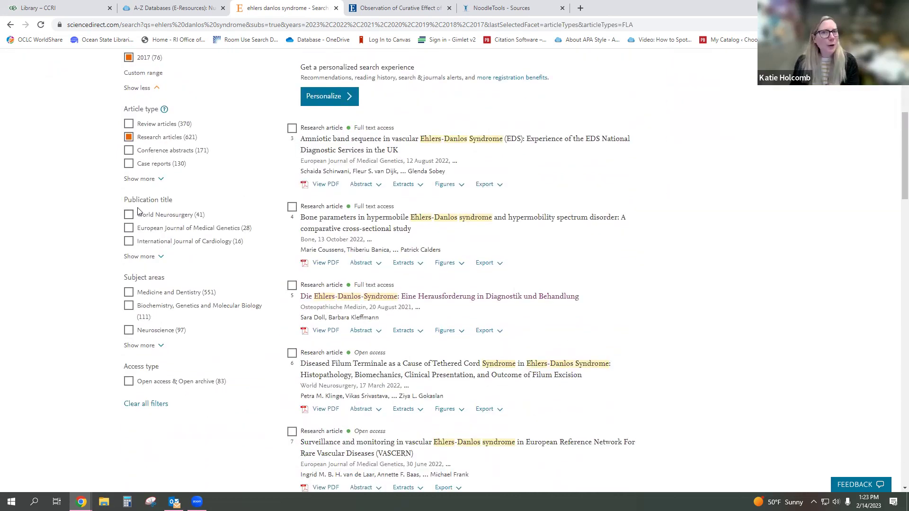
- Expand Subject areas and filter to Nursing and Health Professions, leaving 69 results
{"action": "left_click", "coordinate": [160, 259]}
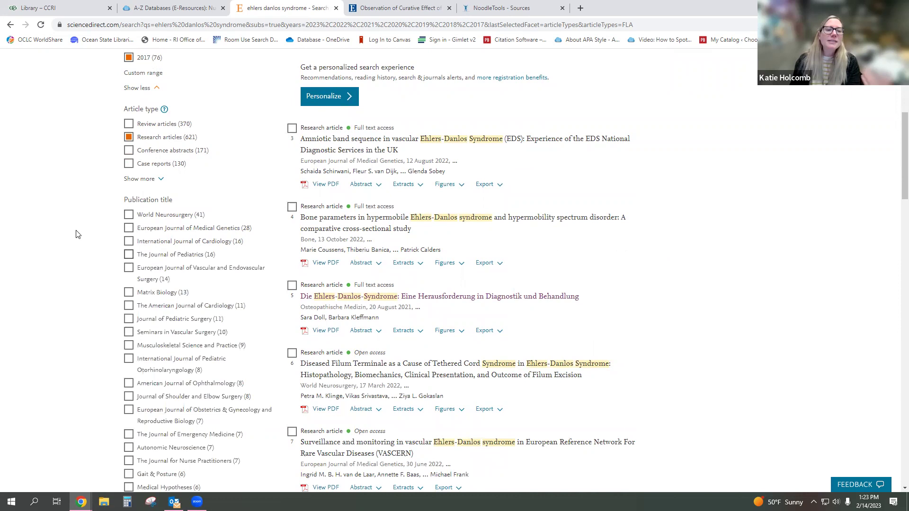
{"action": "scroll", "coordinate": [79, 231], "scroll_direction": "down", "scroll_amount": 2}
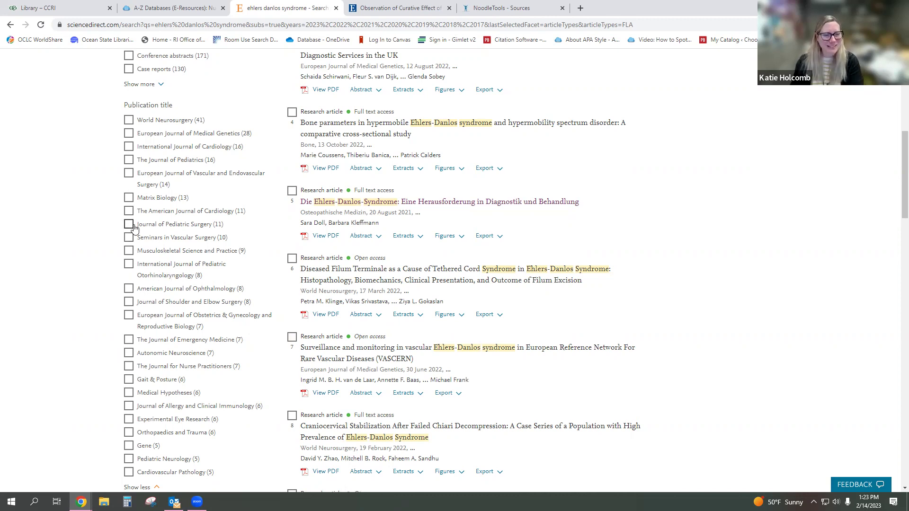
{"action": "scroll", "coordinate": [121, 230], "scroll_direction": "down", "scroll_amount": 1}
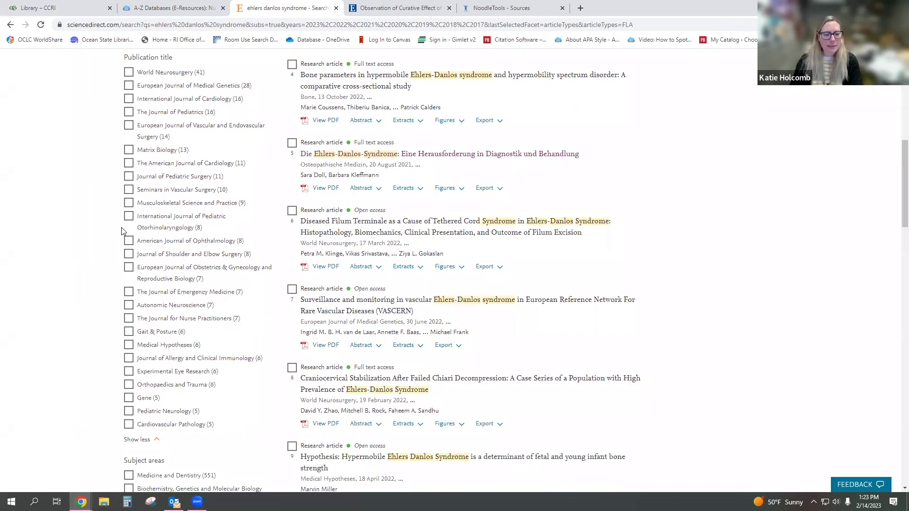
{"action": "scroll", "coordinate": [121, 227], "scroll_direction": "down", "scroll_amount": 3}
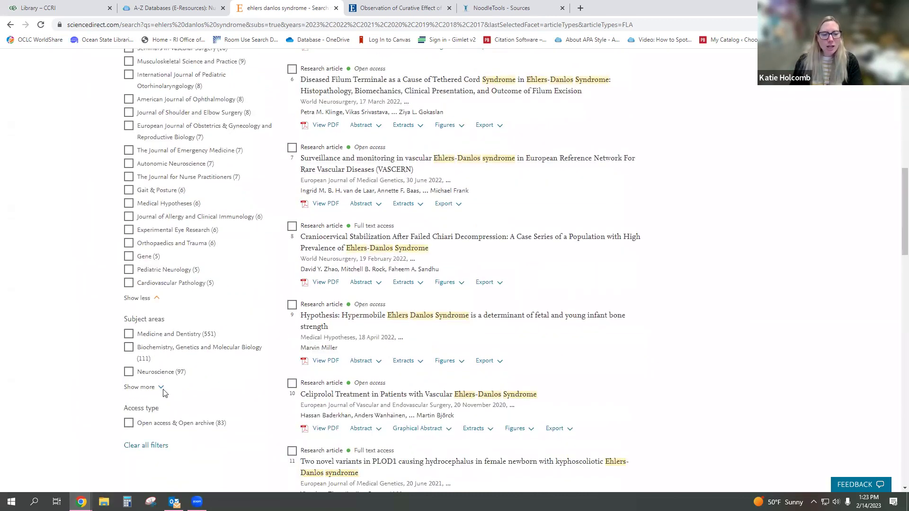
{"action": "left_click", "coordinate": [151, 388]}
{"action": "scroll", "coordinate": [73, 365], "scroll_direction": "down", "scroll_amount": 2}
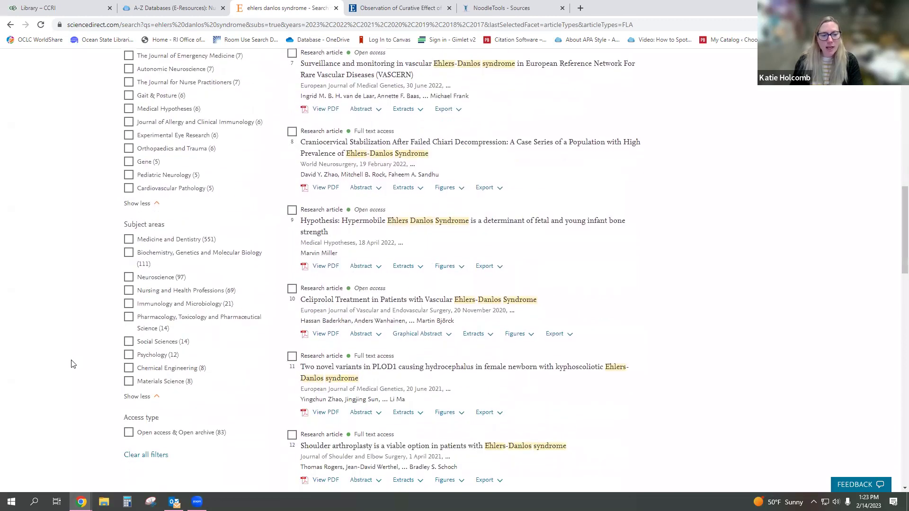
{"action": "left_click", "coordinate": [129, 291]}
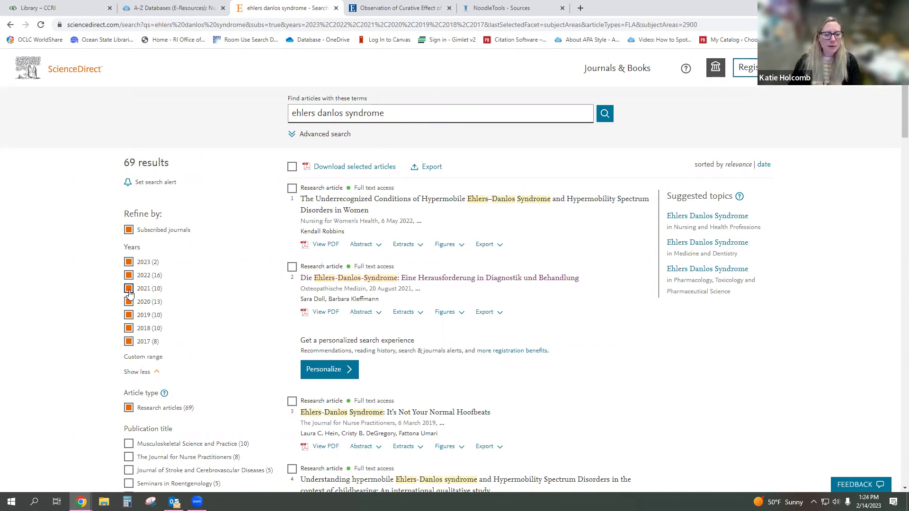
{"action": "scroll", "coordinate": [68, 304], "scroll_direction": "down", "scroll_amount": 5}
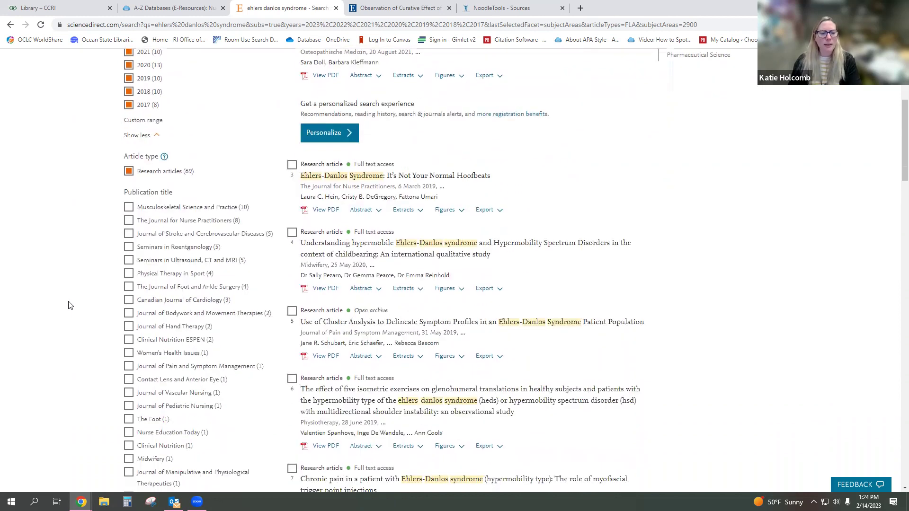
{"action": "scroll", "coordinate": [68, 305], "scroll_direction": "down", "scroll_amount": 6}
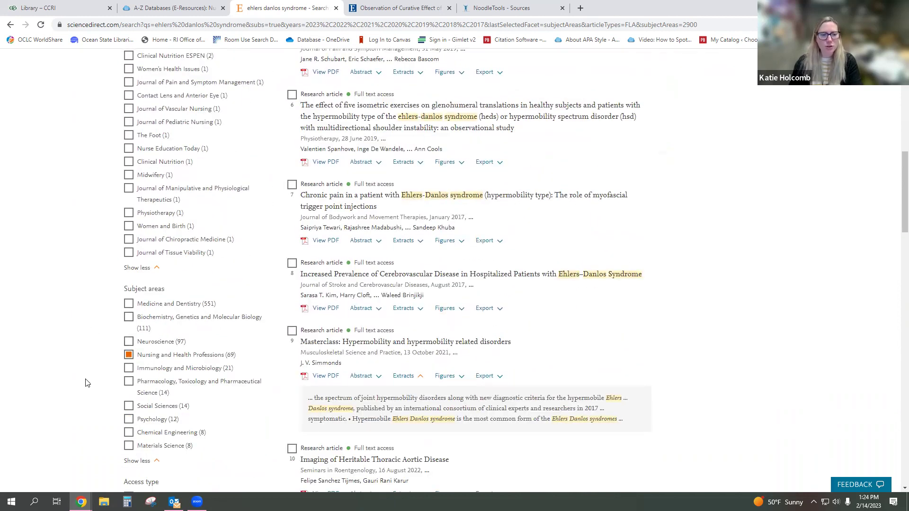
{"action": "scroll", "coordinate": [90, 383], "scroll_direction": "up", "scroll_amount": 11}
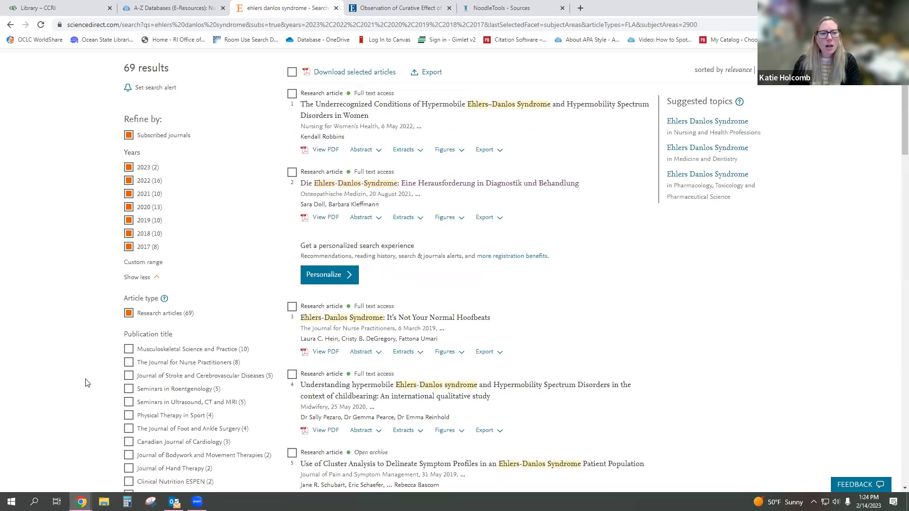
{"action": "scroll", "coordinate": [114, 382], "scroll_direction": "down", "scroll_amount": 6}
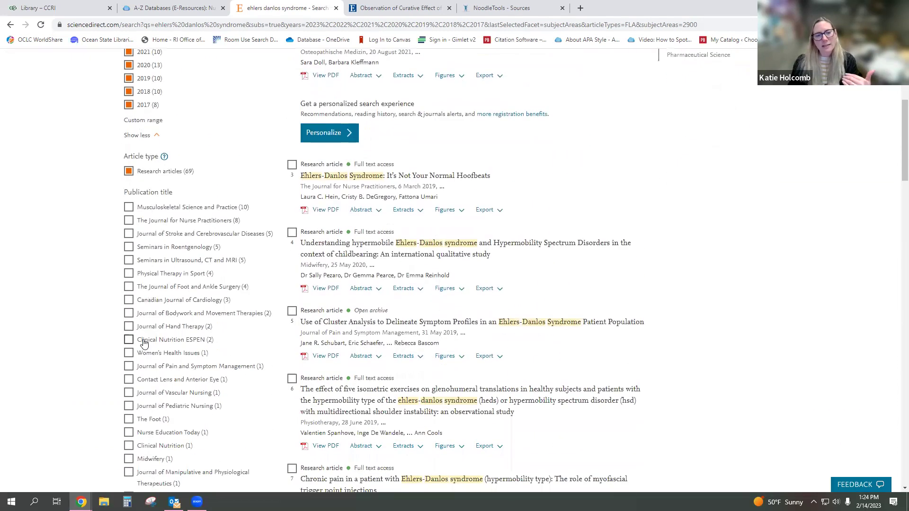
{"action": "scroll", "coordinate": [136, 380], "scroll_direction": "down", "scroll_amount": 4}
{"action": "scroll", "coordinate": [112, 389], "scroll_direction": "up", "scroll_amount": 10}
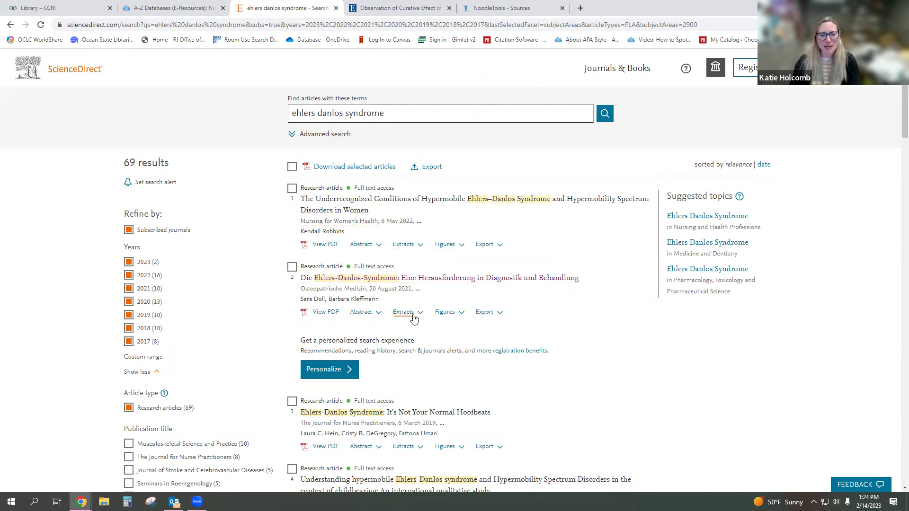
{"action": "scroll", "coordinate": [405, 284], "scroll_direction": "down", "scroll_amount": 2}
{"action": "scroll", "coordinate": [405, 285], "scroll_direction": "down", "scroll_amount": 2}
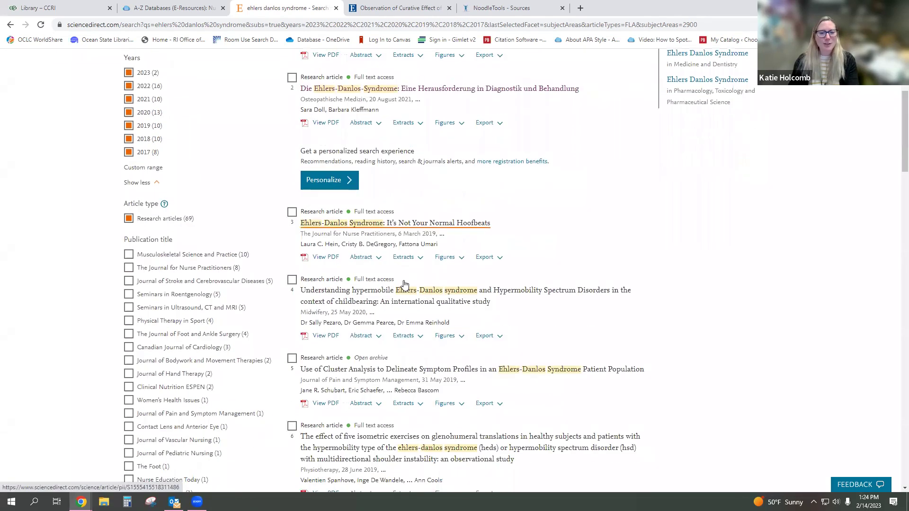
{"action": "scroll", "coordinate": [405, 285], "scroll_direction": "up", "scroll_amount": 3}
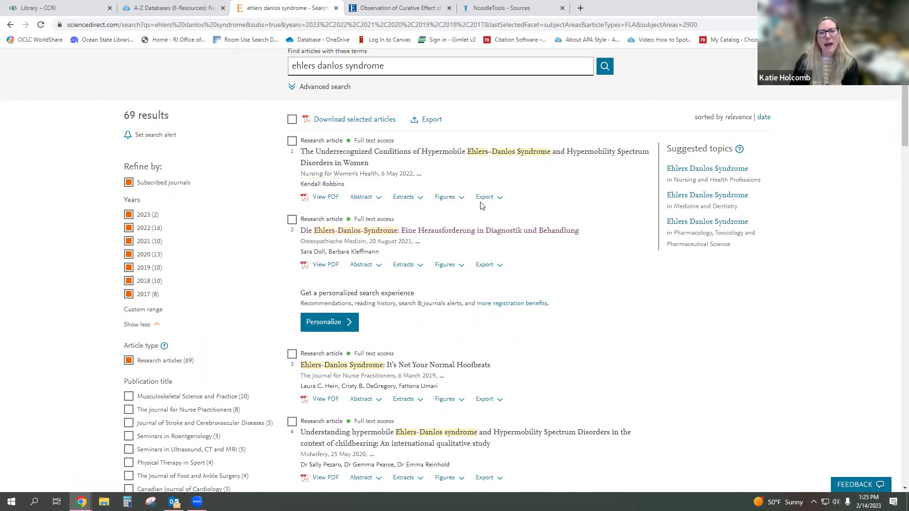
- Preview the first result's abstract, then open the Hypermobile Ehlers–Danlos Syndrome article page and scroll through it
{"action": "left_click", "coordinate": [377, 203]}
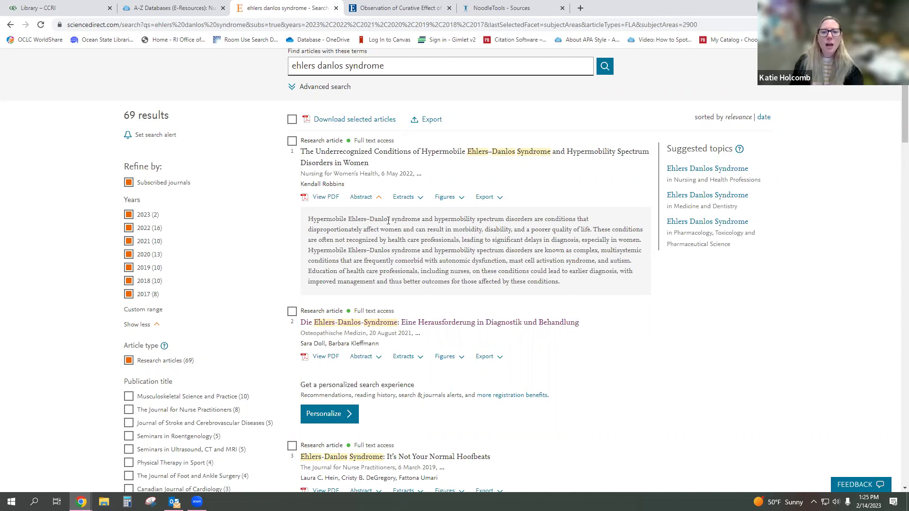
{"action": "left_click", "coordinate": [467, 155]}
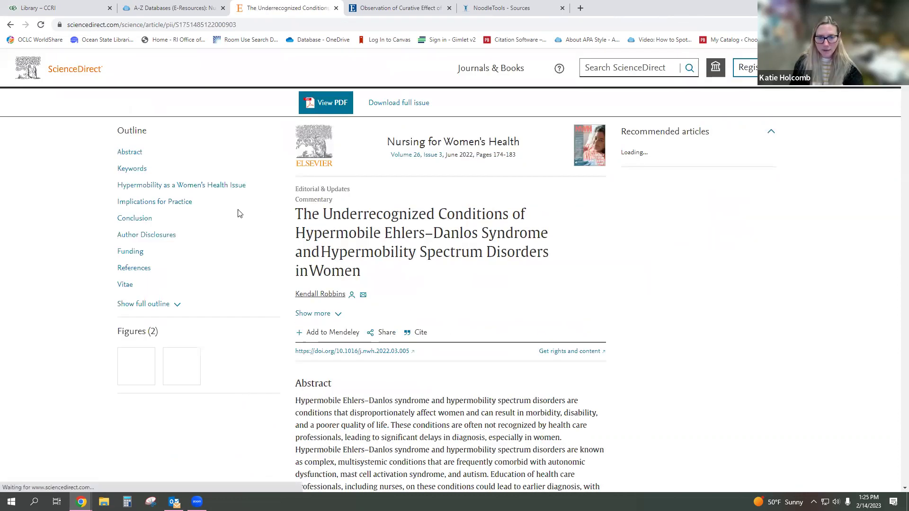
{"action": "scroll", "coordinate": [241, 213], "scroll_direction": "down", "scroll_amount": 4}
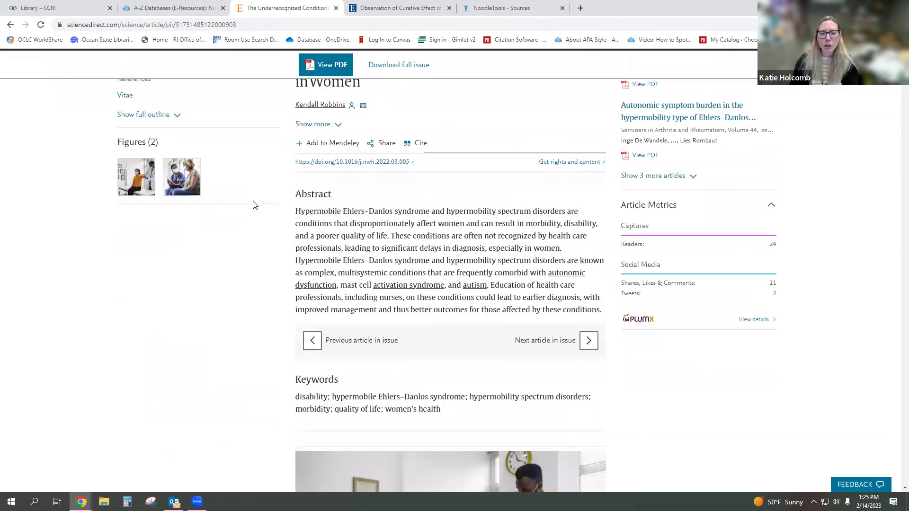
{"action": "scroll", "coordinate": [255, 204], "scroll_direction": "down", "scroll_amount": 10}
{"action": "scroll", "coordinate": [254, 203], "scroll_direction": "down", "scroll_amount": 18}
{"action": "scroll", "coordinate": [255, 204], "scroll_direction": "down", "scroll_amount": 19}
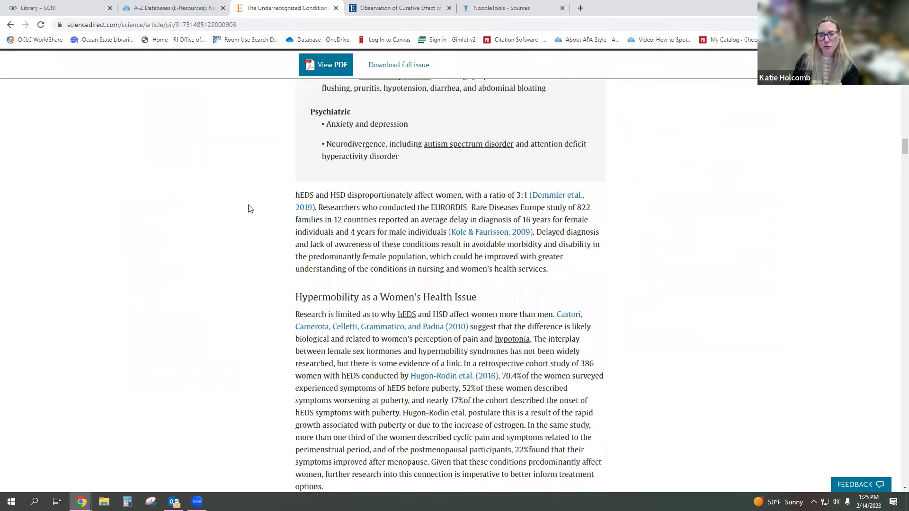
{"action": "scroll", "coordinate": [251, 209], "scroll_direction": "down", "scroll_amount": 5}
{"action": "scroll", "coordinate": [898, 190], "scroll_direction": "down", "scroll_amount": 20}
{"action": "scroll", "coordinate": [897, 235], "scroll_direction": "up", "scroll_amount": 20}
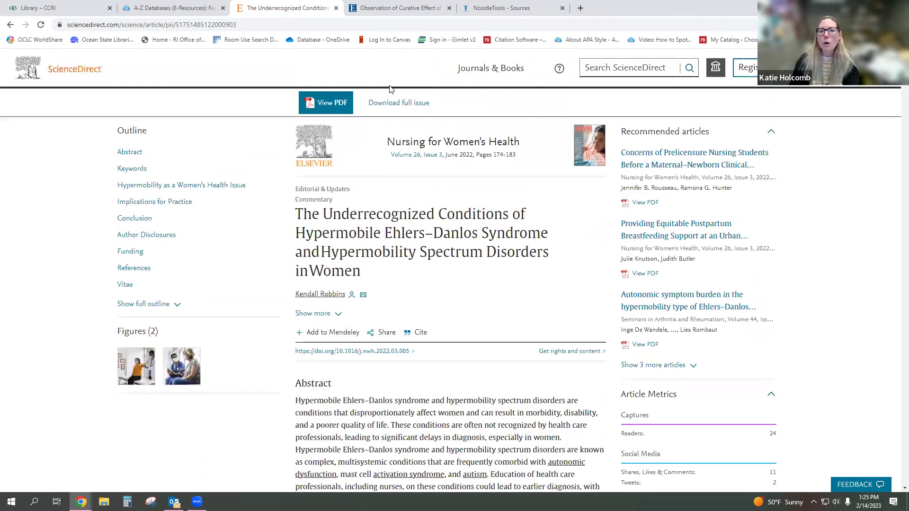
- Open the hypermobile Ehlers–Danlos commentary as a PDF and scroll through its pages
{"action": "left_click", "coordinate": [341, 111]}
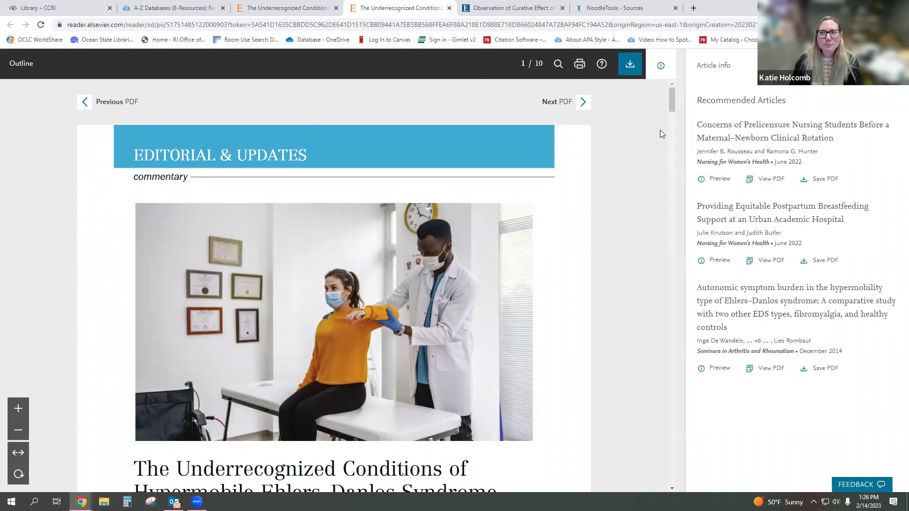
{"action": "scroll", "coordinate": [639, 232], "scroll_direction": "down", "scroll_amount": 8}
{"action": "scroll", "coordinate": [639, 232], "scroll_direction": "down", "scroll_amount": 12}
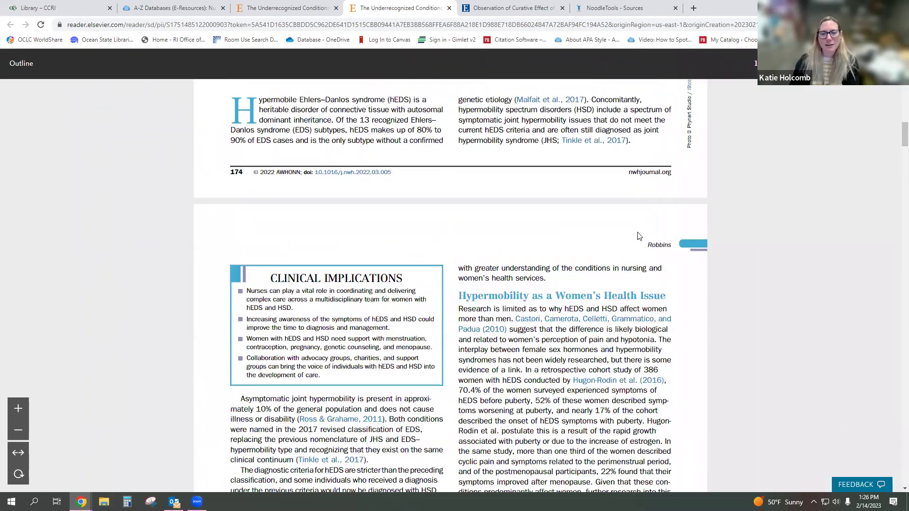
{"action": "scroll", "coordinate": [636, 236], "scroll_direction": "up", "scroll_amount": 20}
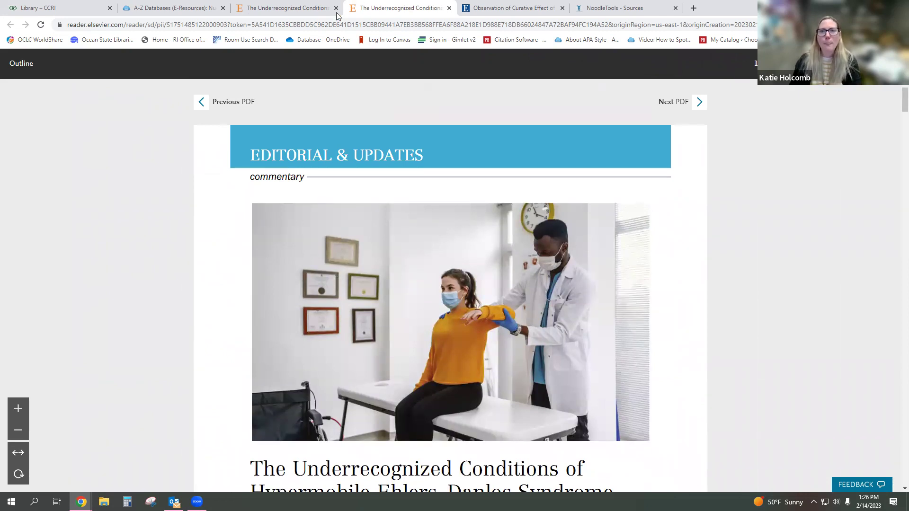
- Return to the article page, dismiss the popup, and show the Cite export options
{"action": "mouse_move", "coordinate": [288, 14]}
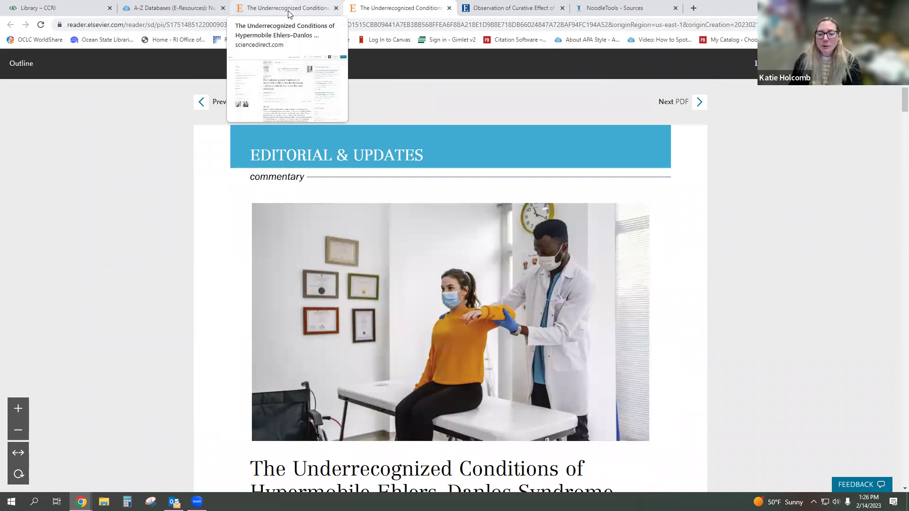
{"action": "left_click", "coordinate": [288, 14]}
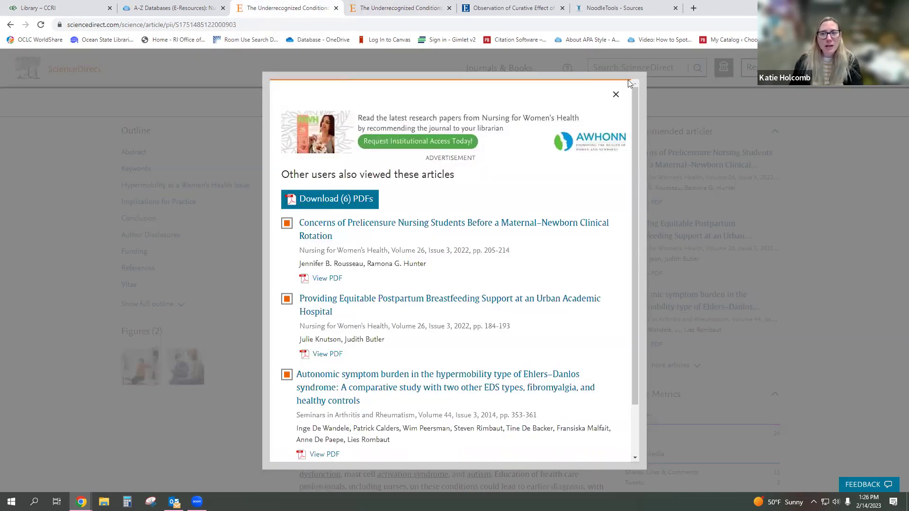
{"action": "left_click", "coordinate": [193, 225]}
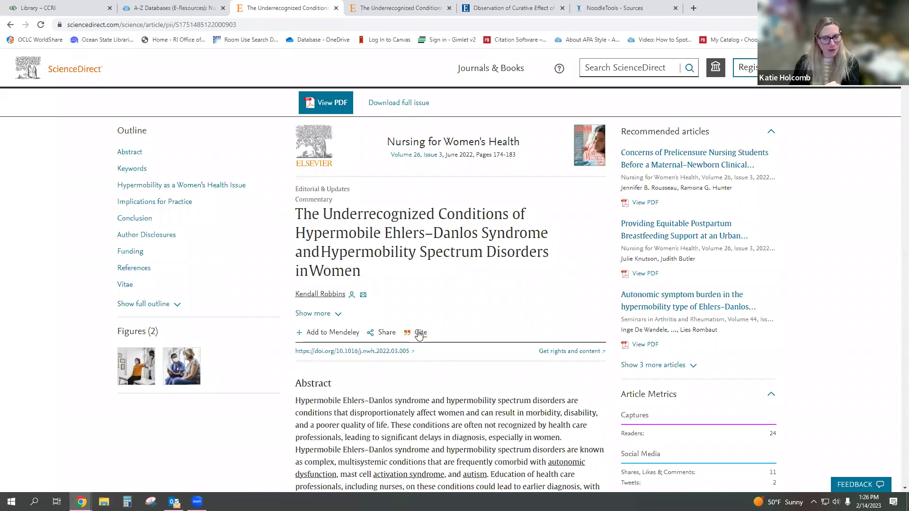
{"action": "left_click", "coordinate": [419, 335]}
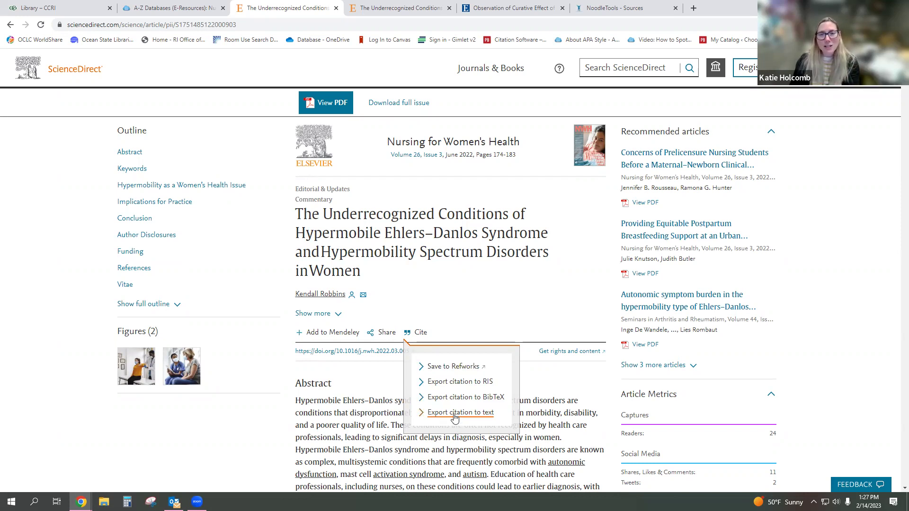
- Export the article's citation as a text file and check it in recent downloads
{"action": "left_click", "coordinate": [454, 416]}
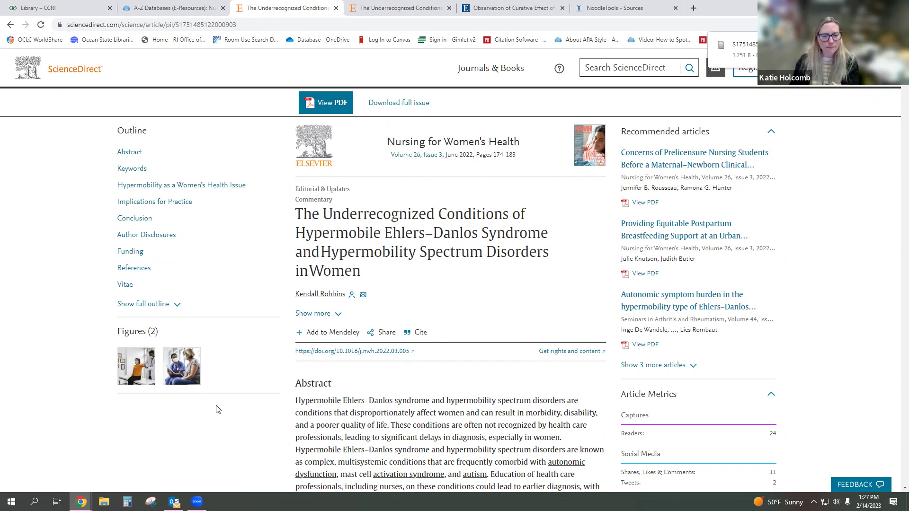
{"action": "scroll", "coordinate": [352, 367], "scroll_direction": "down", "scroll_amount": 1}
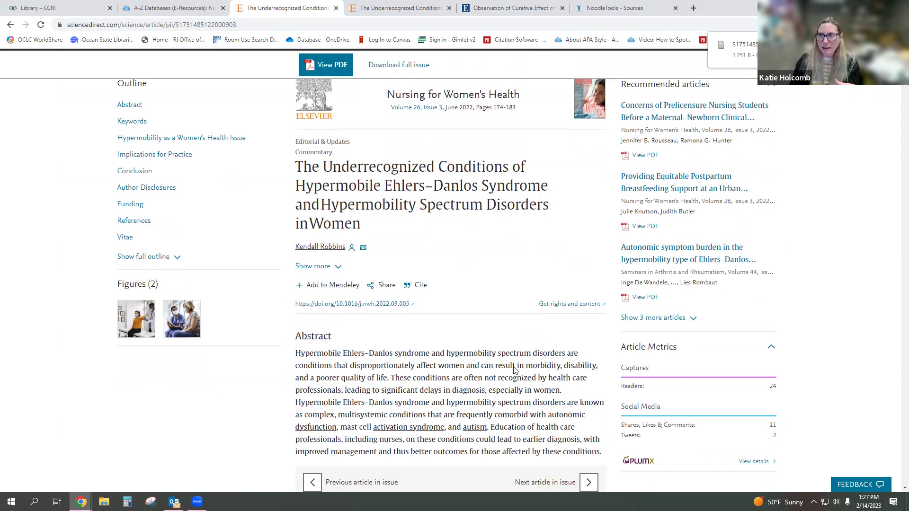
{"action": "left_click", "coordinate": [848, 24]}
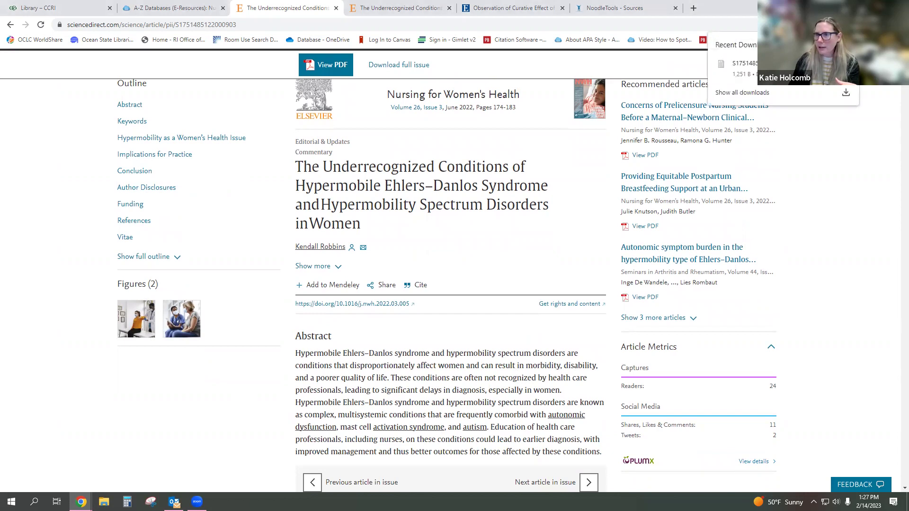
{"action": "left_click", "coordinate": [745, 70]}
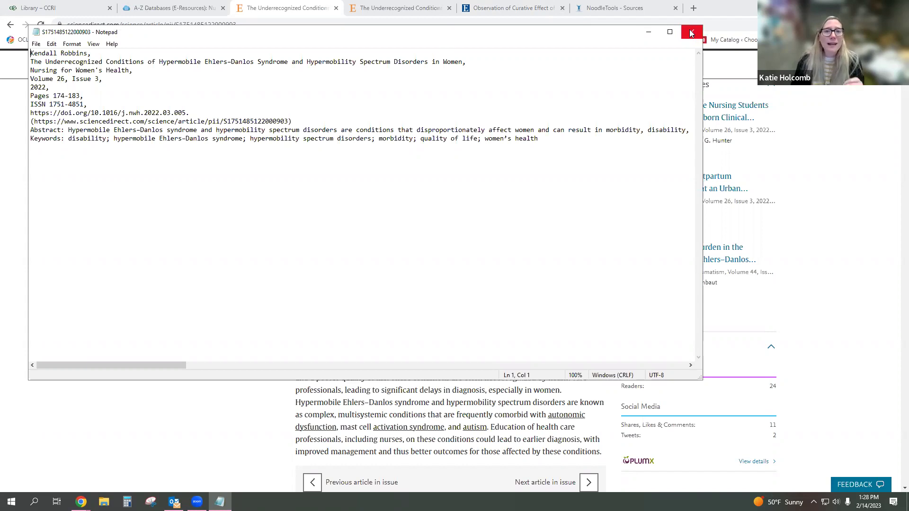
- Close the citation file, go back to the 69 Ehlers-Danlos results, and open the German article
{"action": "left_click", "coordinate": [691, 33]}
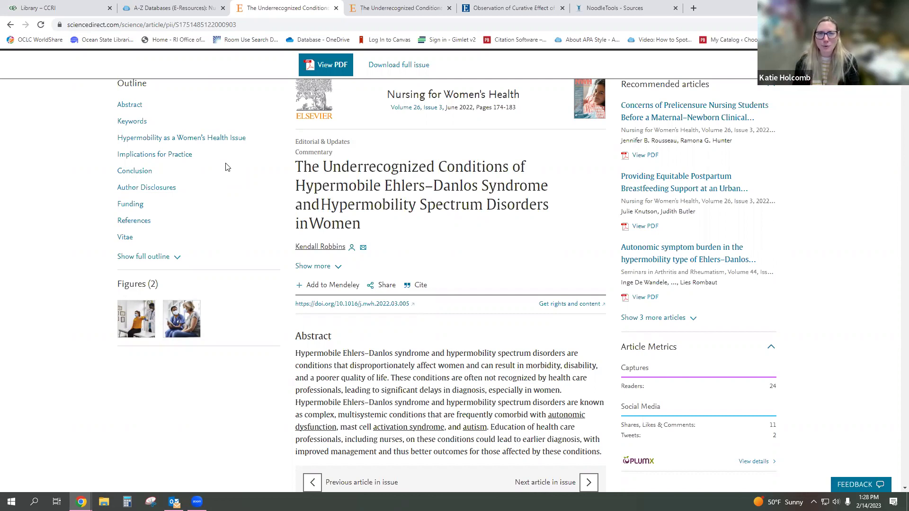
{"action": "scroll", "coordinate": [225, 166], "scroll_direction": "up", "scroll_amount": 1}
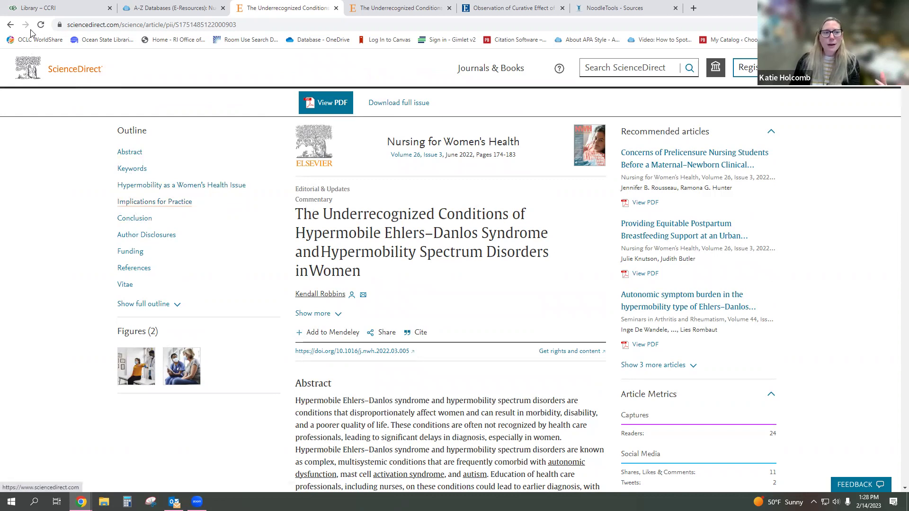
{"action": "left_click", "coordinate": [7, 26]}
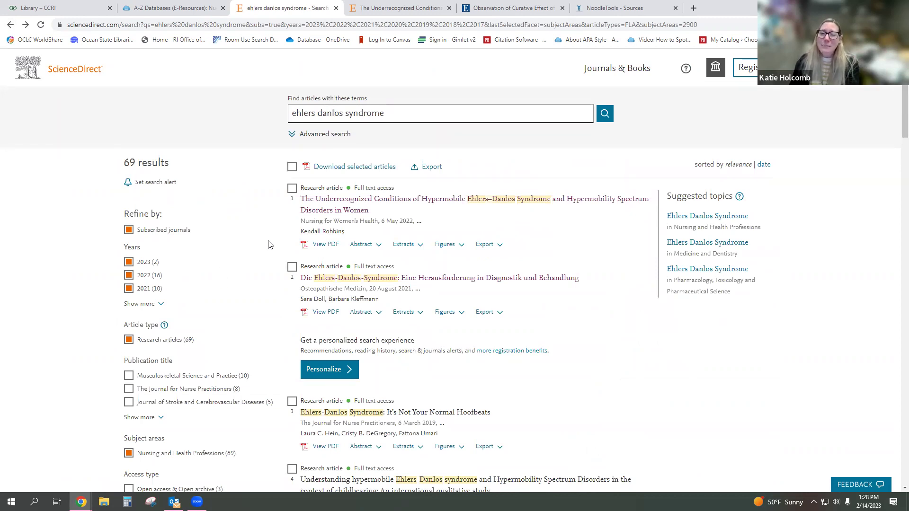
{"action": "scroll", "coordinate": [268, 245], "scroll_direction": "down", "scroll_amount": 2}
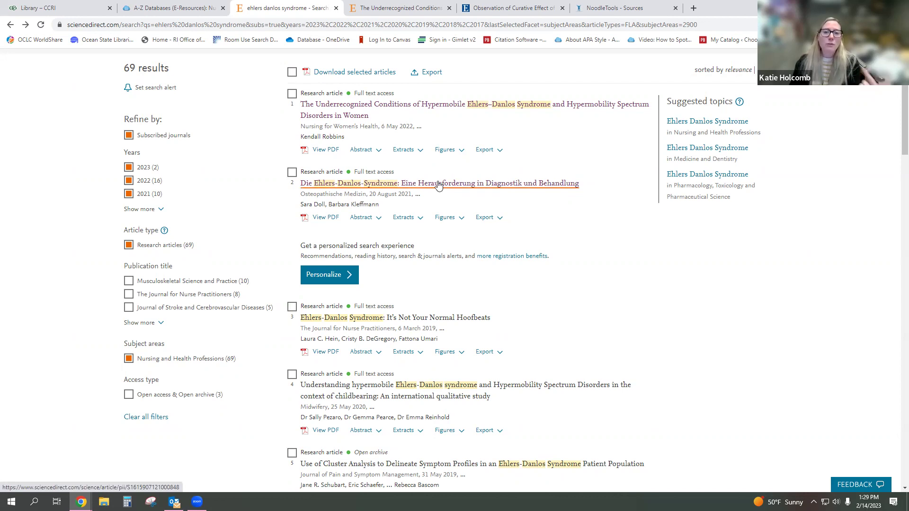
{"action": "left_click", "coordinate": [438, 186]}
- Select the German Ehlers–Danlos article's abstract and scroll through the article
{"action": "scroll", "coordinate": [279, 263], "scroll_direction": "down", "scroll_amount": 3}
{"action": "scroll", "coordinate": [279, 263], "scroll_direction": "down", "scroll_amount": 2}
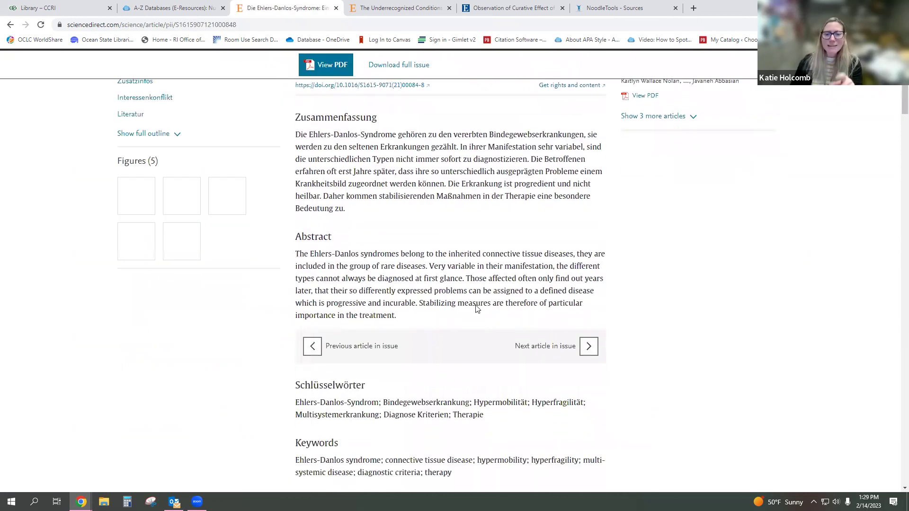
{"action": "left_click_drag", "start_coordinate": [397, 316], "coordinate": [298, 254]}
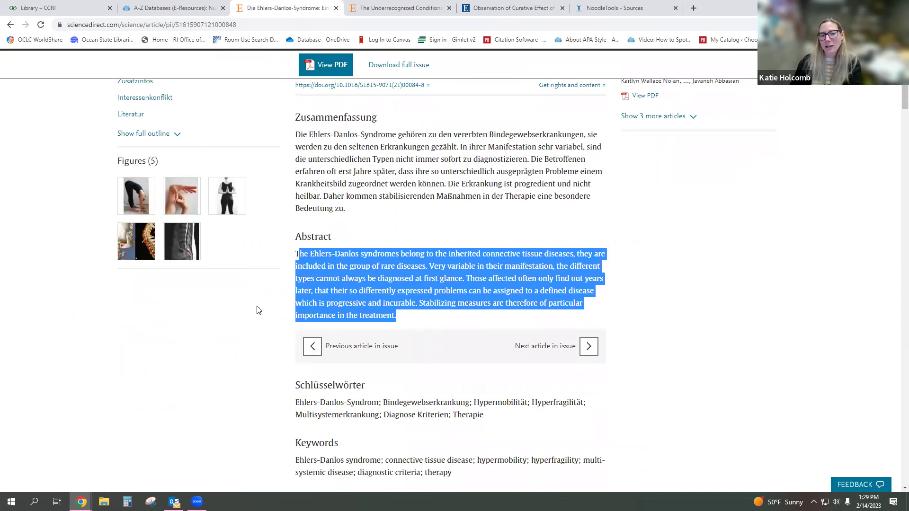
{"action": "scroll", "coordinate": [265, 309], "scroll_direction": "down", "scroll_amount": 8}
{"action": "scroll", "coordinate": [267, 310], "scroll_direction": "down", "scroll_amount": 11}
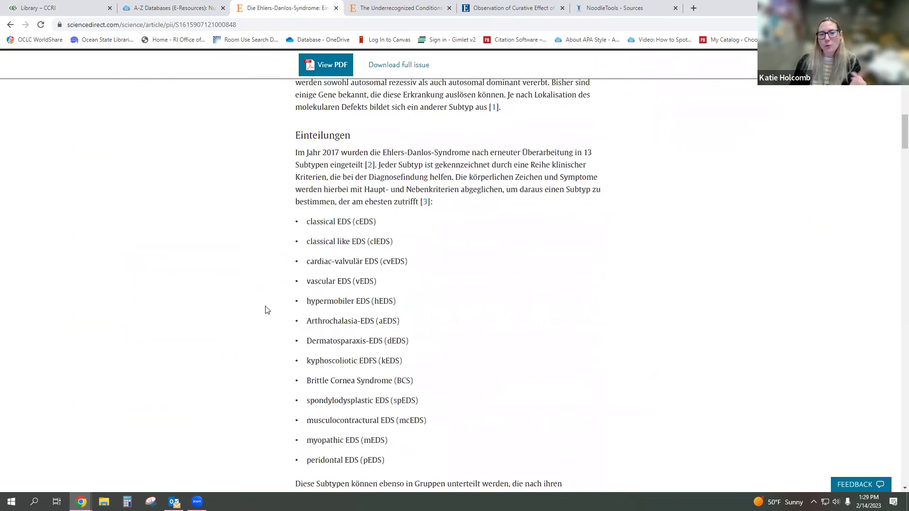
{"action": "scroll", "coordinate": [267, 310], "scroll_direction": "down", "scroll_amount": 16}
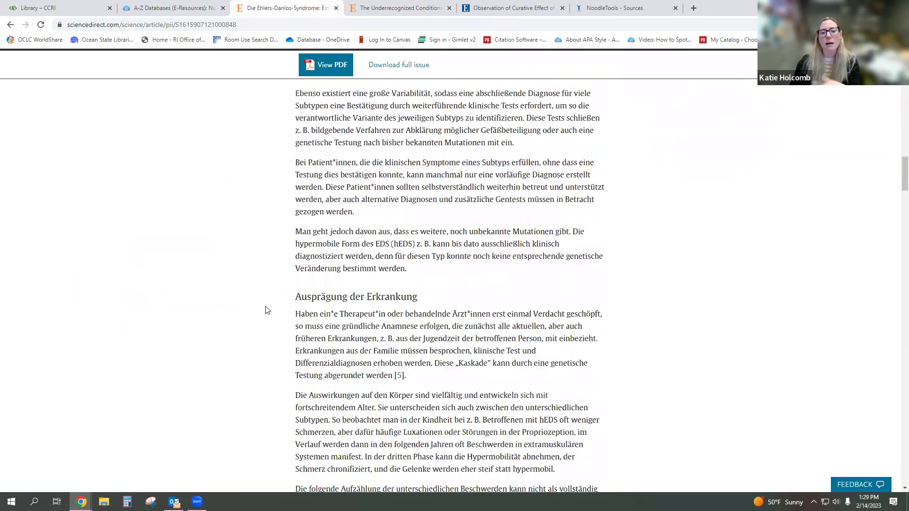
{"action": "scroll", "coordinate": [266, 310], "scroll_direction": "down", "scroll_amount": 17}
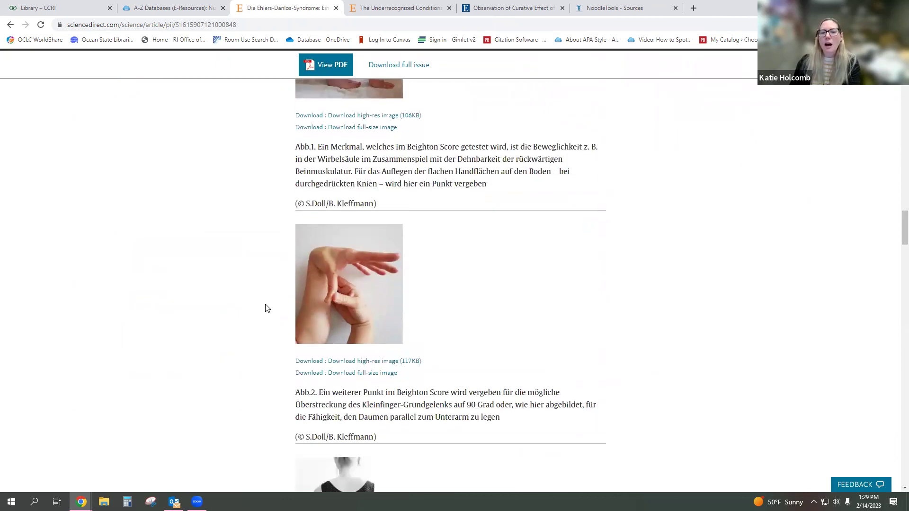
{"action": "scroll", "coordinate": [267, 307], "scroll_direction": "down", "scroll_amount": 15}
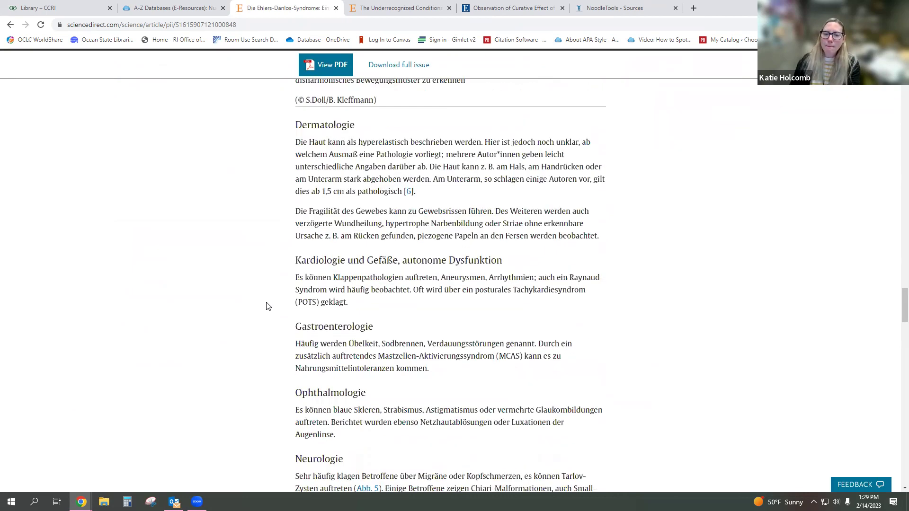
{"action": "scroll", "coordinate": [265, 307], "scroll_direction": "down", "scroll_amount": 8}
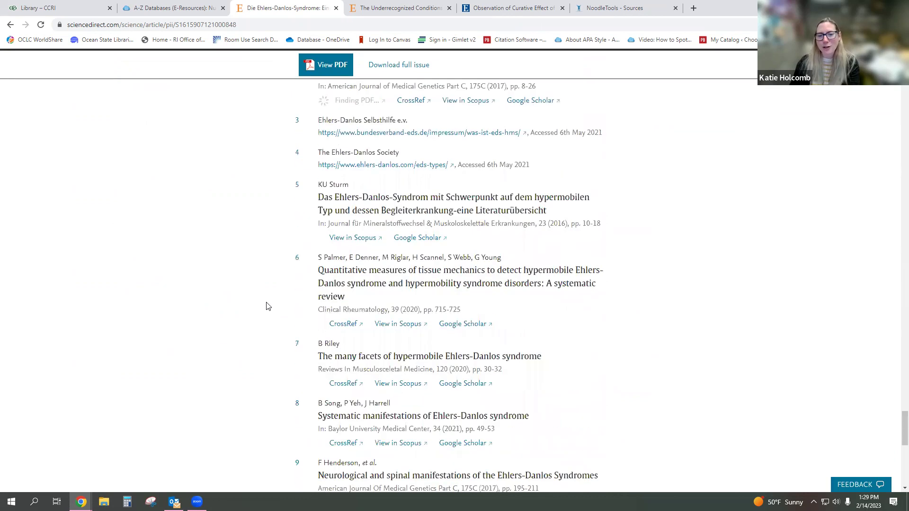
- Return to the top, go back to the results, and switch to the A-Z Databases list
{"action": "key", "text": "Home"}
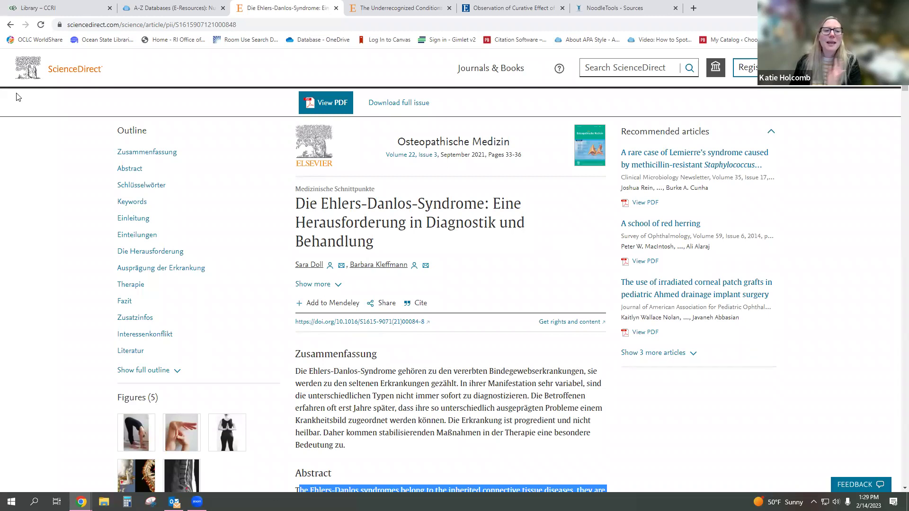
{"action": "left_click", "coordinate": [10, 24]}
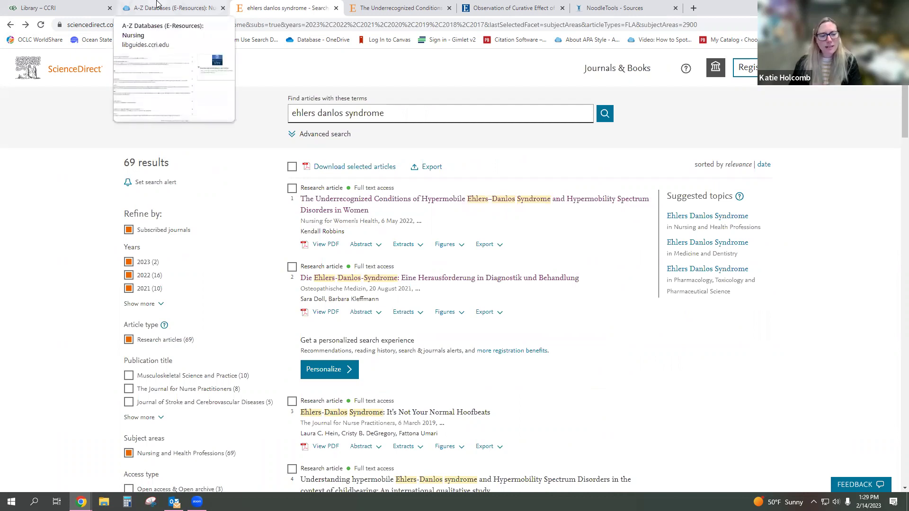
{"action": "left_click", "coordinate": [157, 5]}
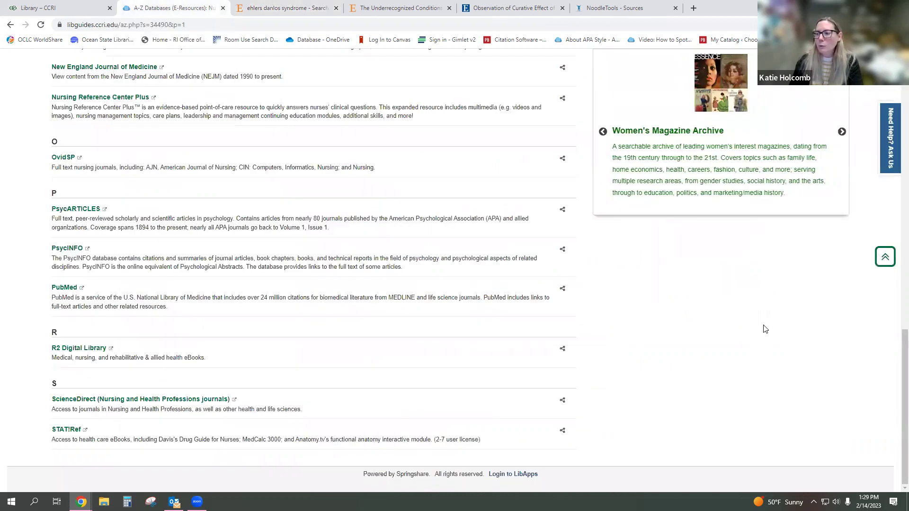
- Open Academic Search Complete from the Popular Databases list
{"action": "scroll", "coordinate": [896, 280], "scroll_direction": "up", "scroll_amount": 5}
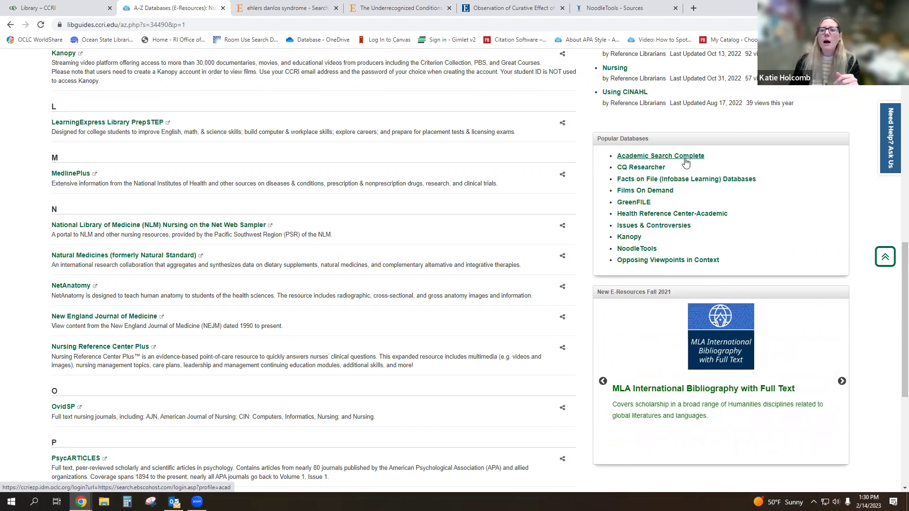
{"action": "left_click", "coordinate": [686, 162]}
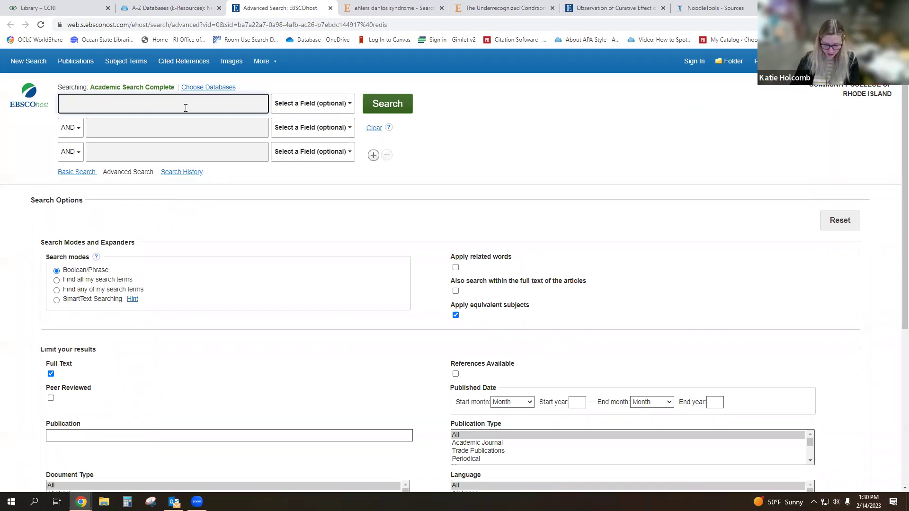
- Search Academic Search Complete for parkinson's disease and check the 22,774 result count
{"action": "type", "text": "parkin"}
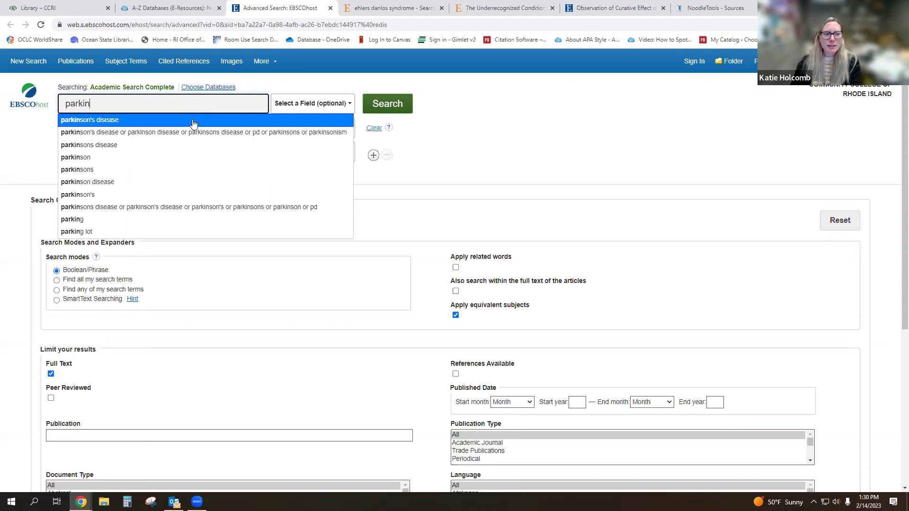
{"action": "left_click", "coordinate": [194, 123]}
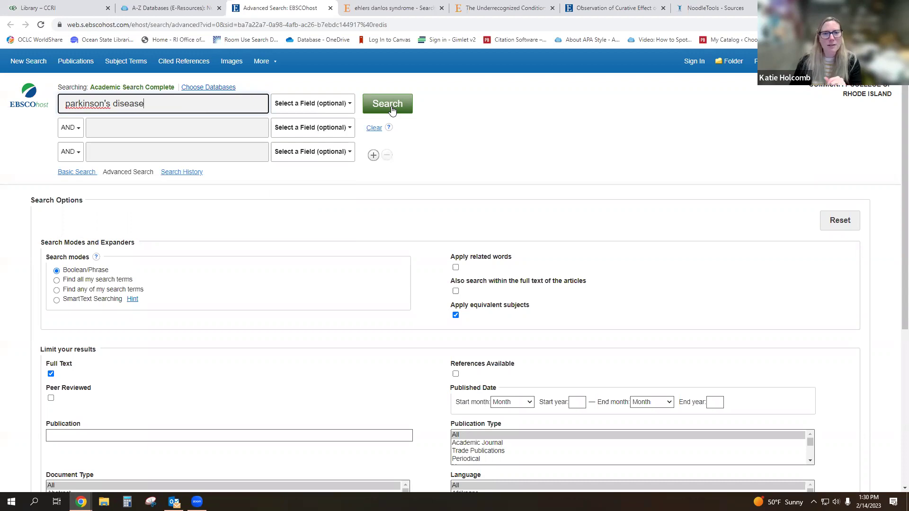
{"action": "left_click", "coordinate": [392, 110]}
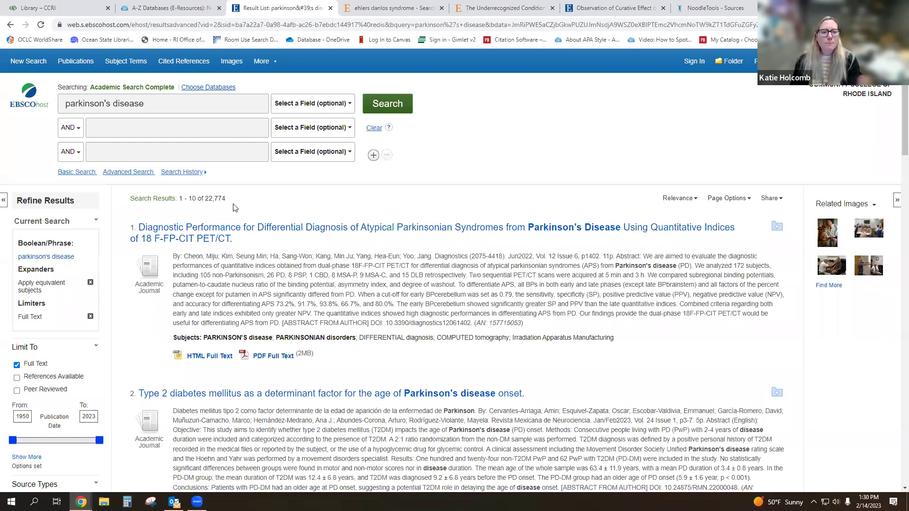
{"action": "left_click_drag", "start_coordinate": [227, 199], "coordinate": [206, 199]}
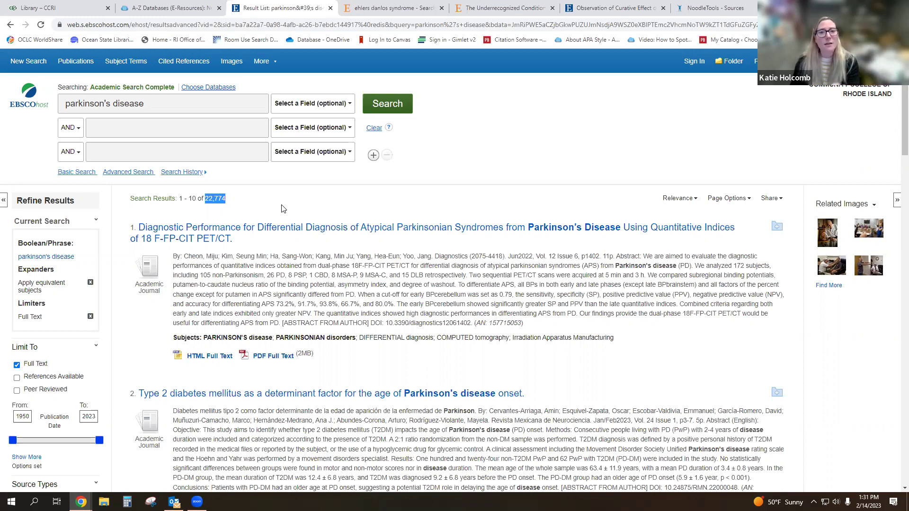
{"action": "left_click", "coordinate": [284, 209]}
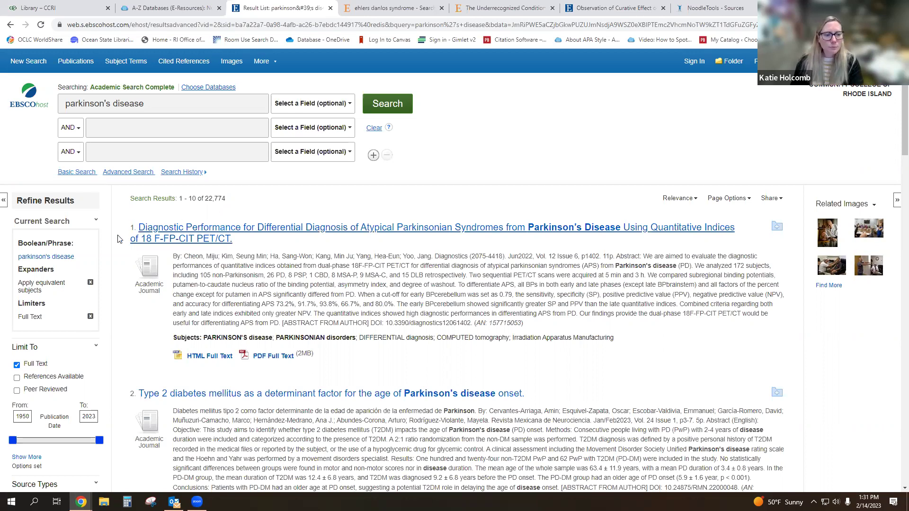
{"action": "scroll", "coordinate": [219, 216], "scroll_direction": "down", "scroll_amount": 2}
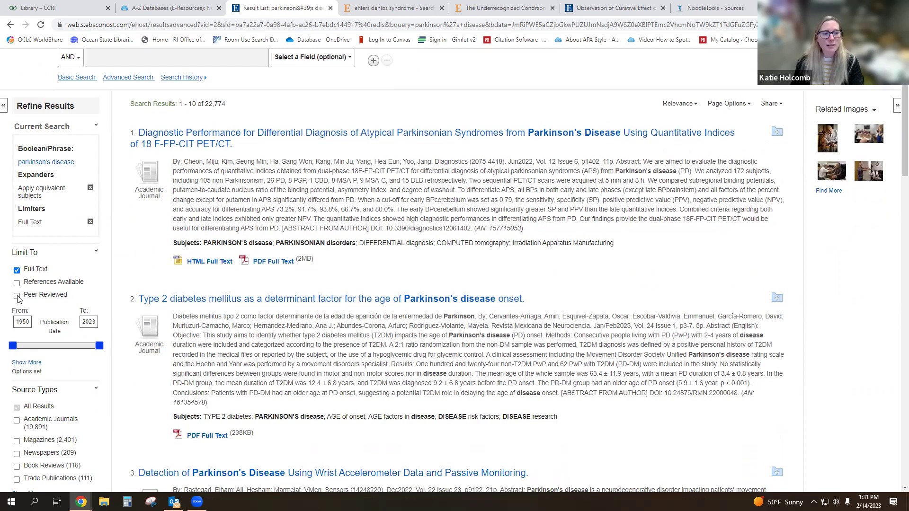
- Check Peer Reviewed and change the publication start year from 1965 to 2017, leaving 8,767 results
{"action": "left_click", "coordinate": [17, 297]}
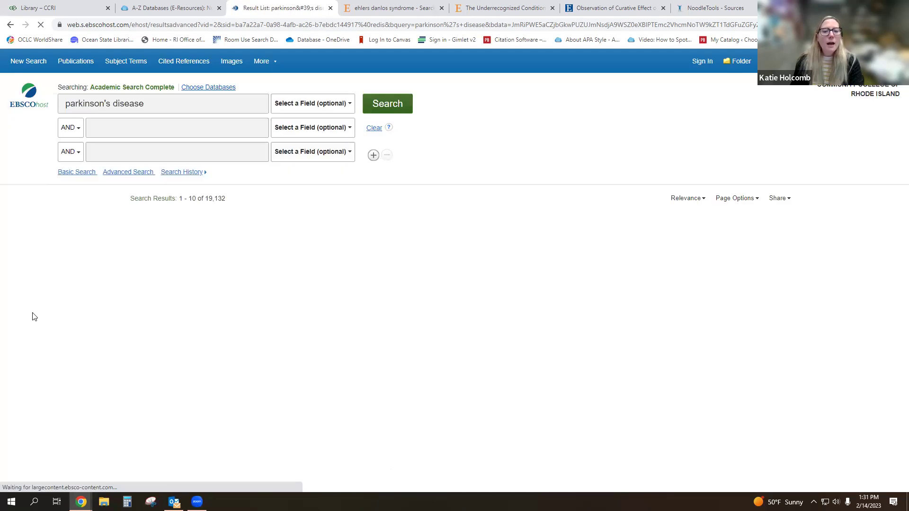
{"action": "scroll", "coordinate": [52, 319], "scroll_direction": "down", "scroll_amount": 2}
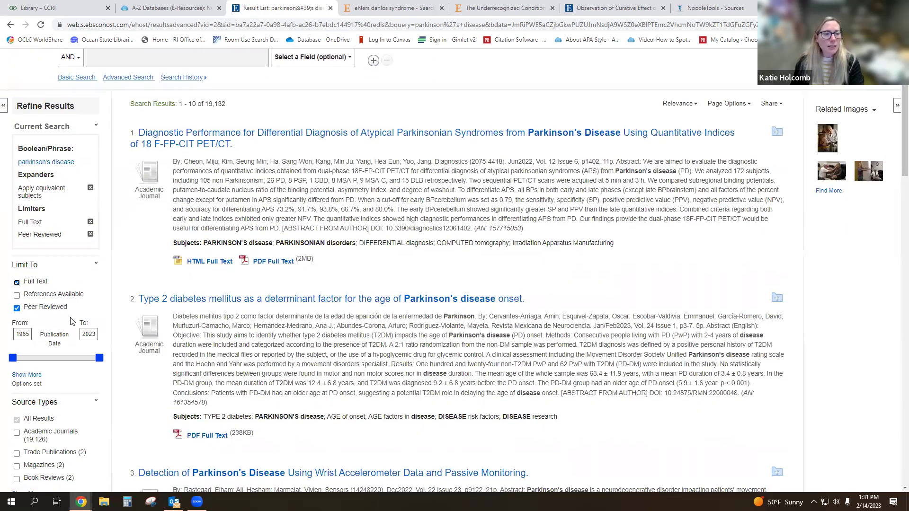
{"action": "double_click", "coordinate": [29, 333]}
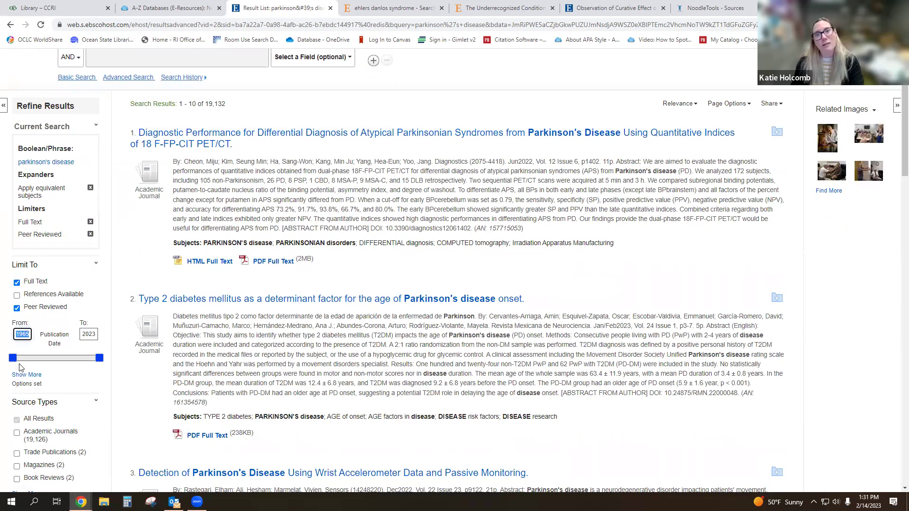
{"action": "type", "text": "2017"}
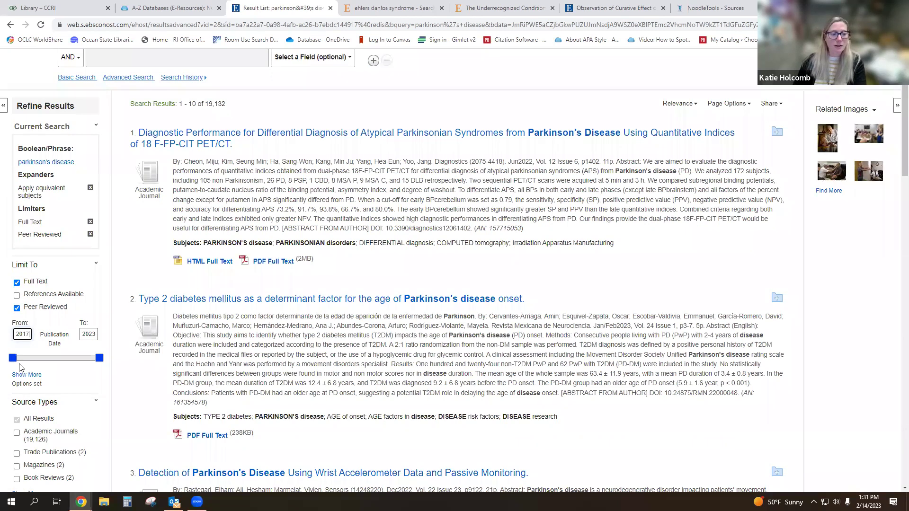
{"action": "key", "text": "Return"}
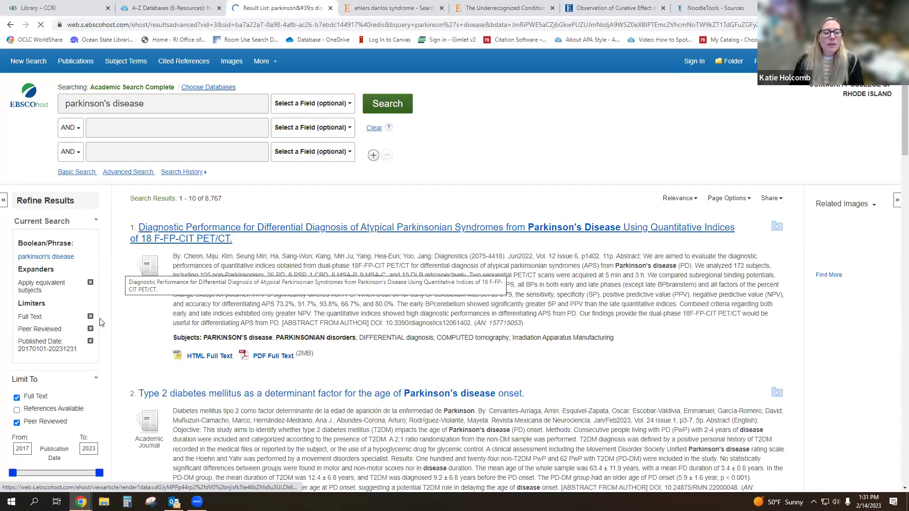
{"action": "scroll", "coordinate": [57, 402], "scroll_direction": "down", "scroll_amount": 2}
{"action": "scroll", "coordinate": [86, 437], "scroll_direction": "up", "scroll_amount": 2}
{"action": "left_click_drag", "start_coordinate": [222, 199], "coordinate": [205, 202]}
{"action": "scroll", "coordinate": [64, 331], "scroll_direction": "down", "scroll_amount": 6}
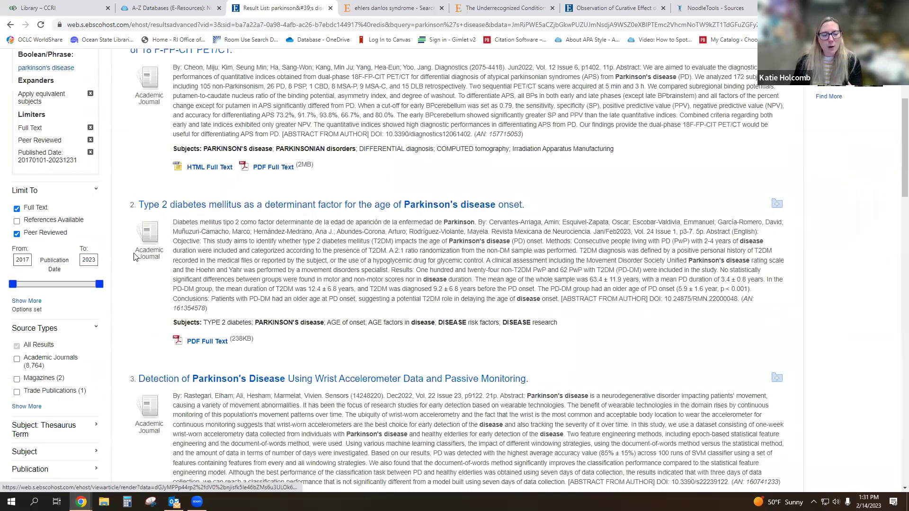
{"action": "scroll", "coordinate": [64, 331], "scroll_direction": "down", "scroll_amount": 1}
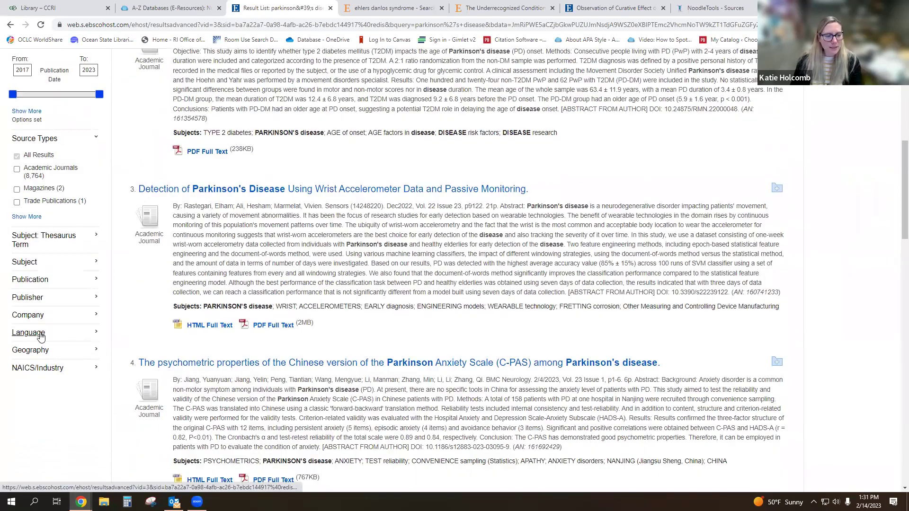
- Expand the Language facet and check english
{"action": "left_click", "coordinate": [41, 335]}
{"action": "left_click", "coordinate": [17, 351]}
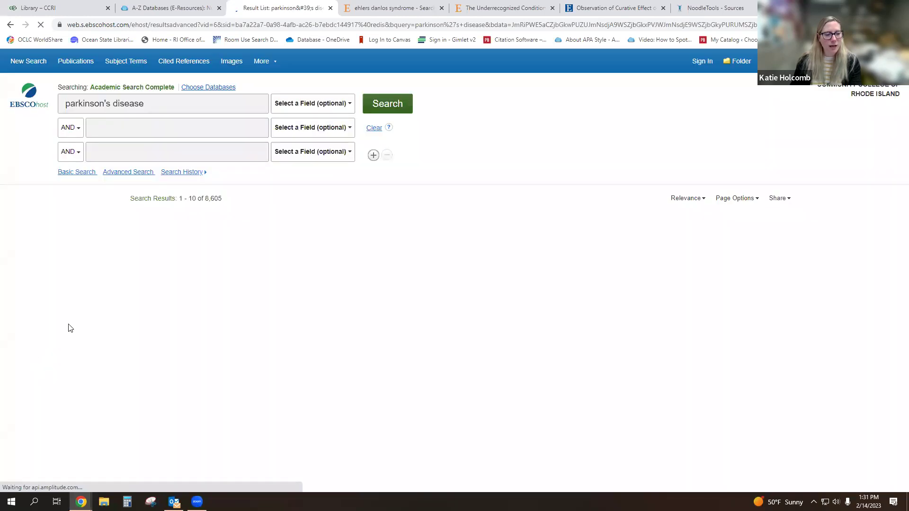
{"action": "scroll", "coordinate": [52, 339], "scroll_direction": "down", "scroll_amount": 7}
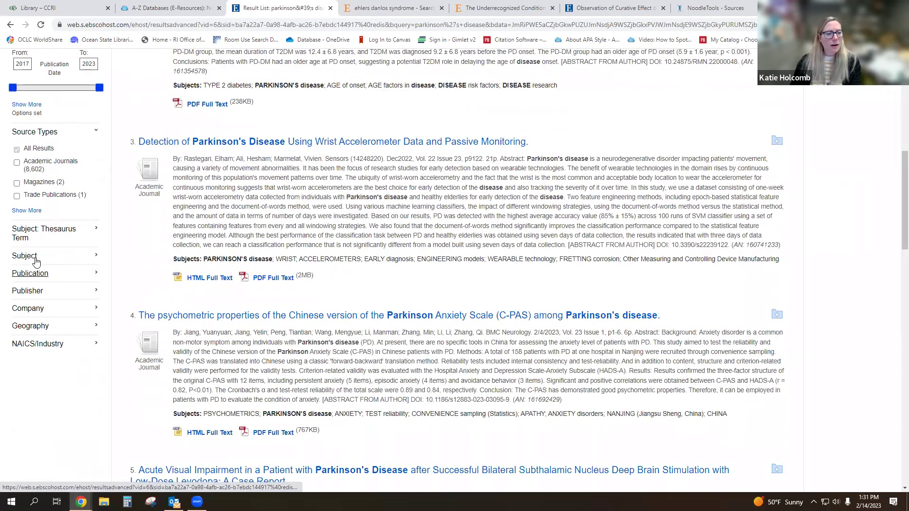
{"action": "scroll", "coordinate": [47, 362], "scroll_direction": "up", "scroll_amount": 7}
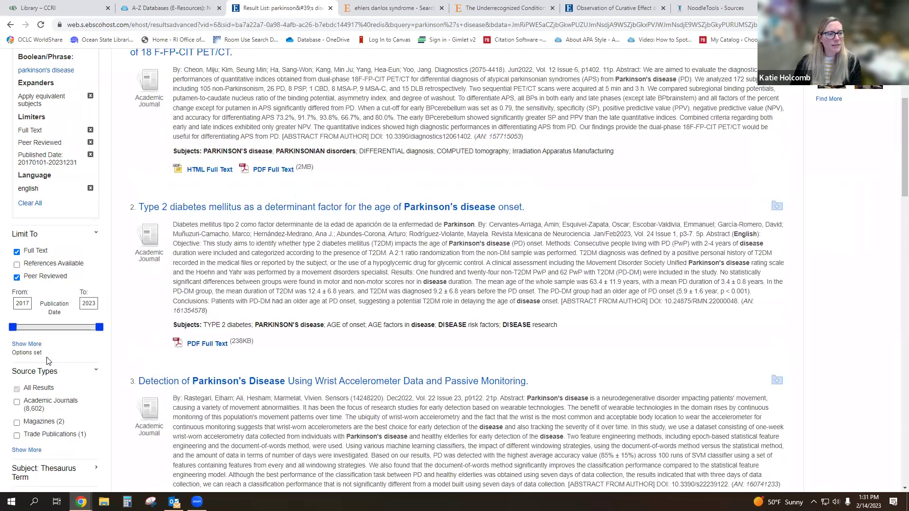
- Remove and reapply the english limiter for 8,605 results, then open the type 2 diabetes article
{"action": "left_click", "coordinate": [90, 374]}
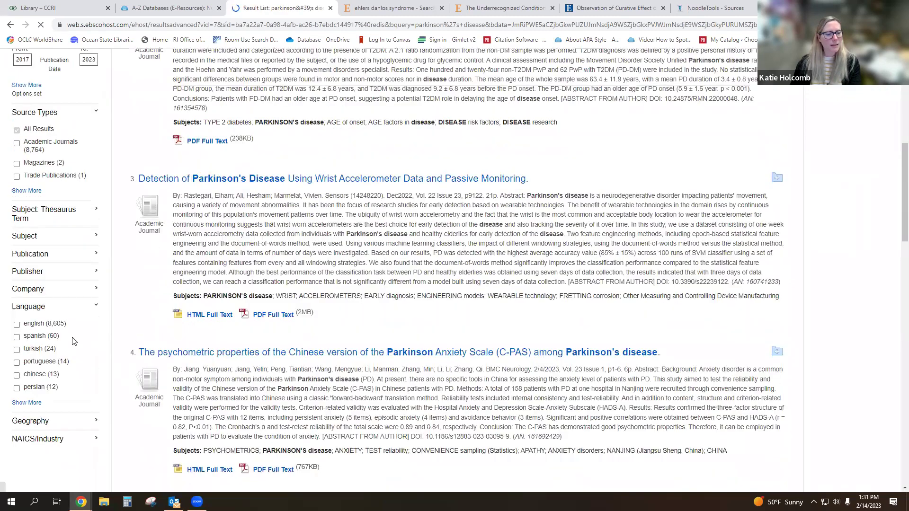
{"action": "scroll", "coordinate": [151, 367], "scroll_direction": "down", "scroll_amount": 3}
{"action": "scroll", "coordinate": [151, 367], "scroll_direction": "down", "scroll_amount": 7}
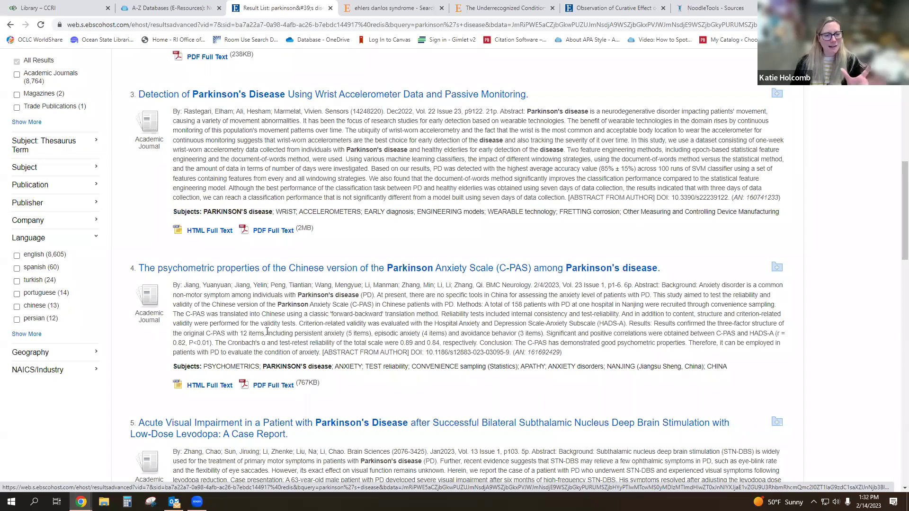
{"action": "left_click", "coordinate": [17, 256]}
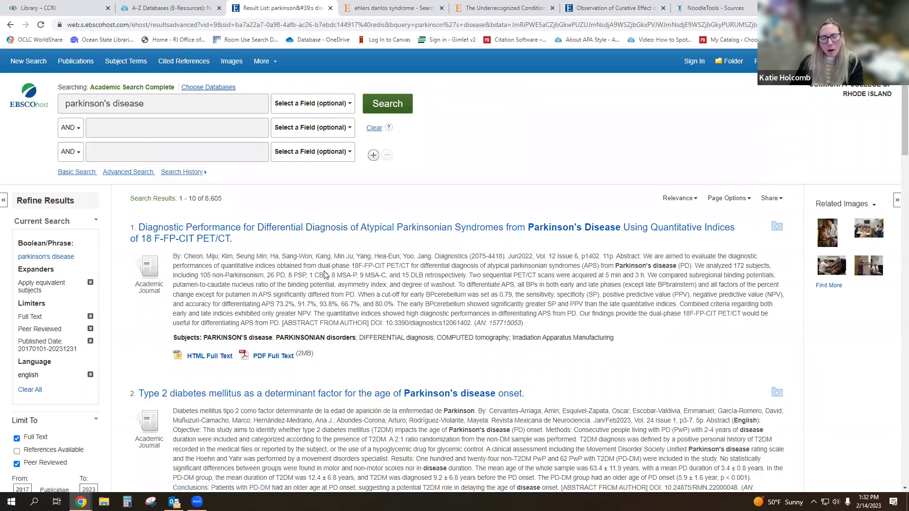
{"action": "scroll", "coordinate": [349, 283], "scroll_direction": "down", "scroll_amount": 2}
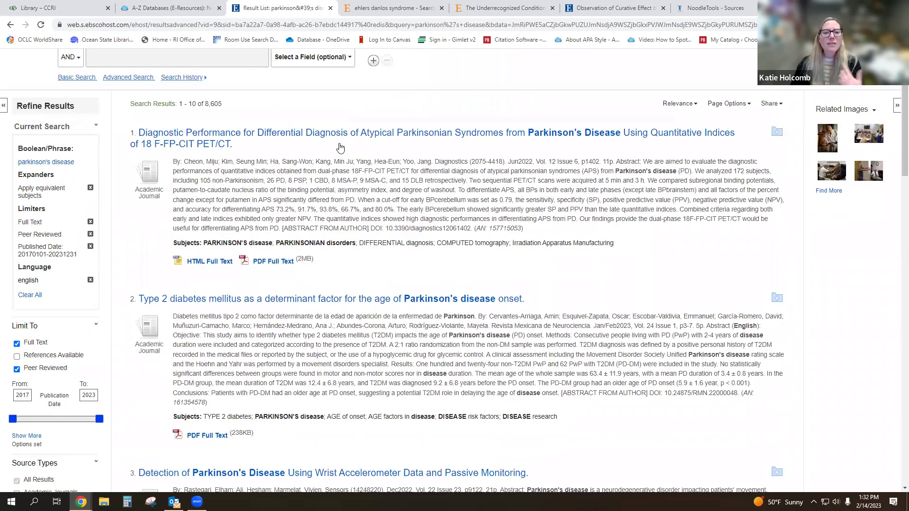
{"action": "scroll", "coordinate": [258, 276], "scroll_direction": "up", "scroll_amount": 2}
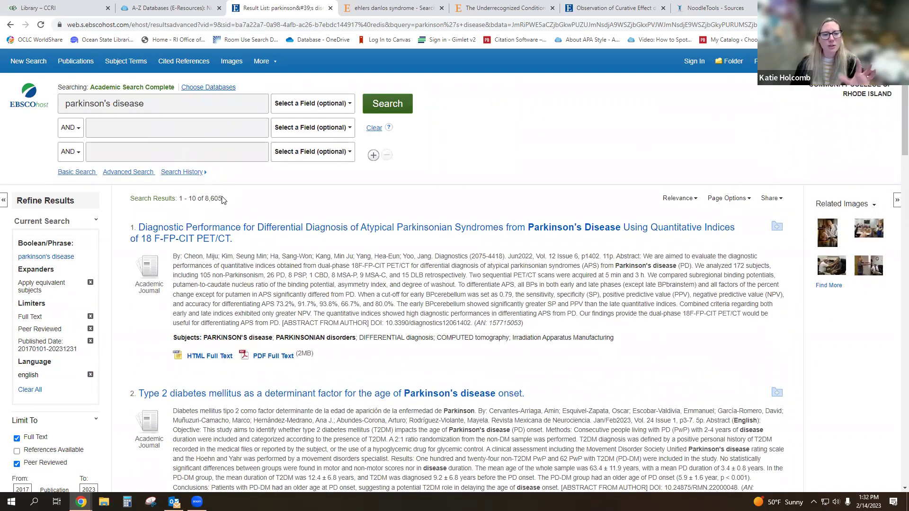
{"action": "left_click_drag", "start_coordinate": [219, 199], "coordinate": [205, 200]}
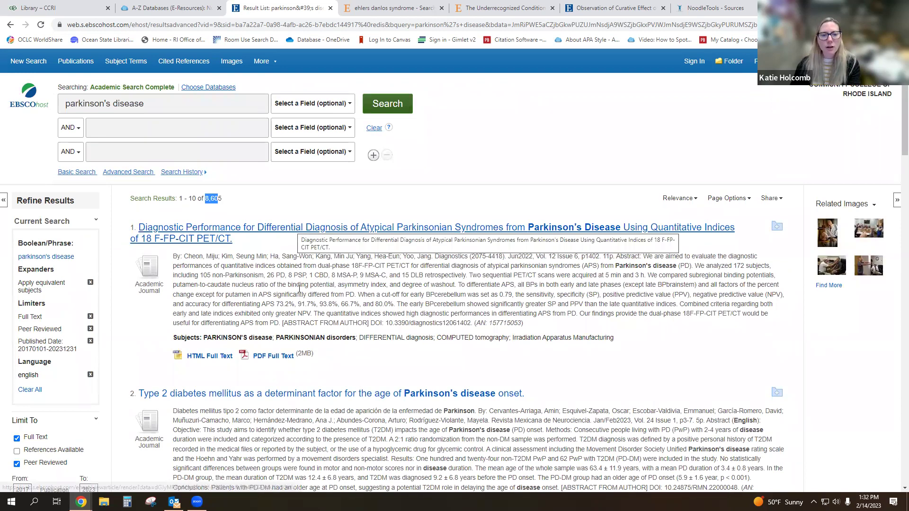
{"action": "left_click", "coordinate": [312, 400]}
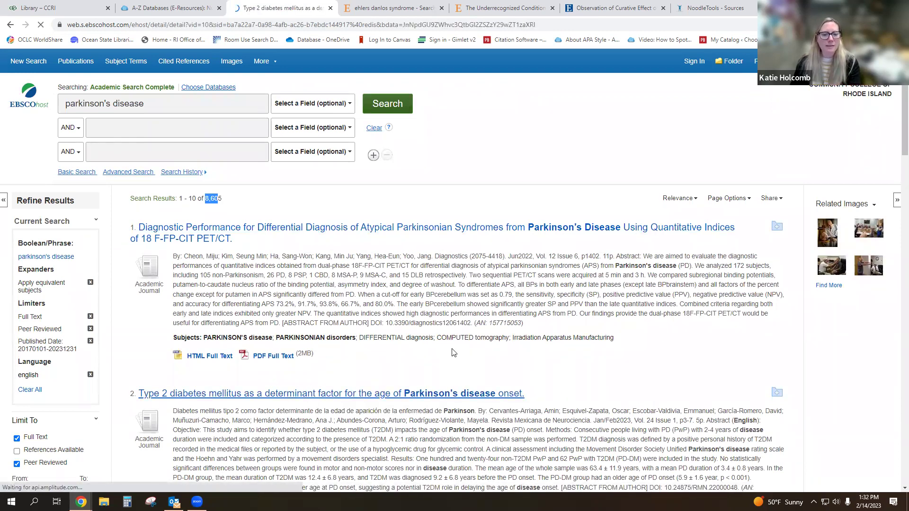
- Scroll through the detailed record of the type 2 diabetes and Parkinson's onset study
{"action": "scroll", "coordinate": [300, 251], "scroll_direction": "down", "scroll_amount": 1}
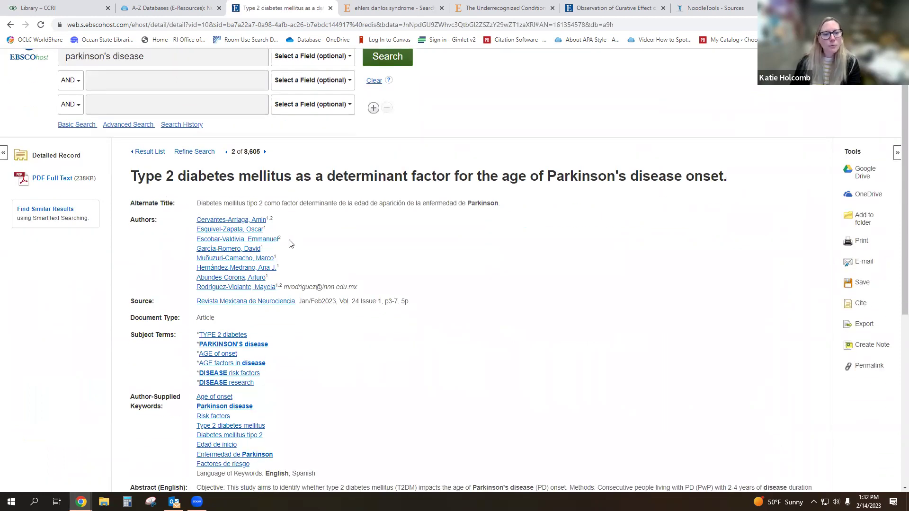
{"action": "scroll", "coordinate": [290, 243], "scroll_direction": "down", "scroll_amount": 2}
{"action": "scroll", "coordinate": [41, 167], "scroll_direction": "up", "scroll_amount": 2}
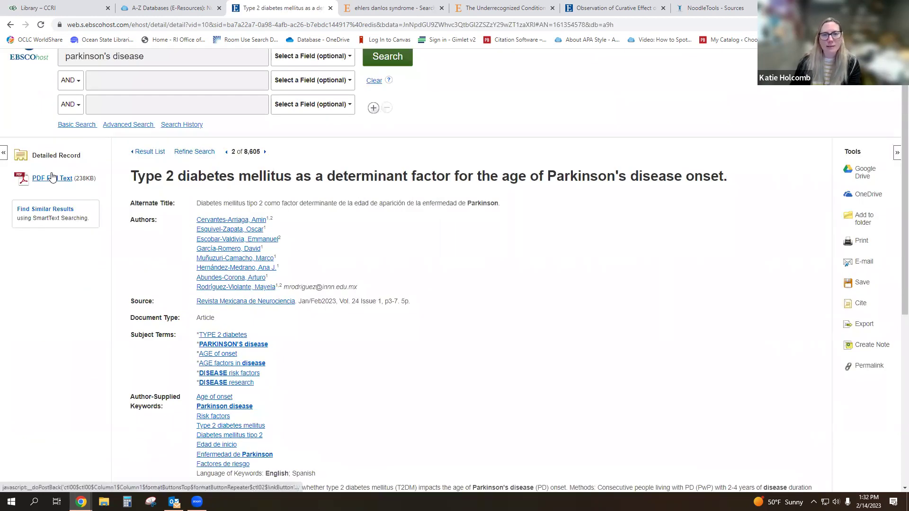
{"action": "scroll", "coordinate": [803, 216], "scroll_direction": "down", "scroll_amount": 2}
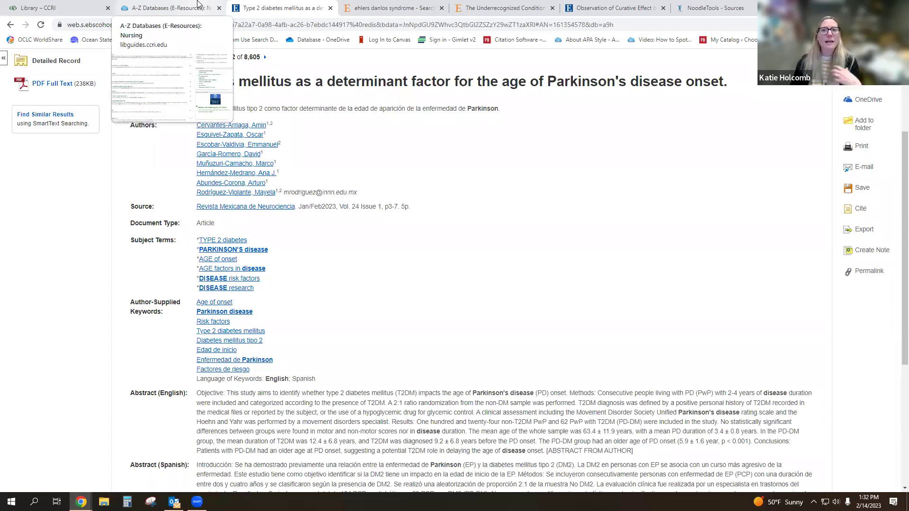
- Return to the A-Z Databases Nursing list and scroll through it, with CINAHL with Full Text as Best Bet
{"action": "left_click", "coordinate": [198, 4]}
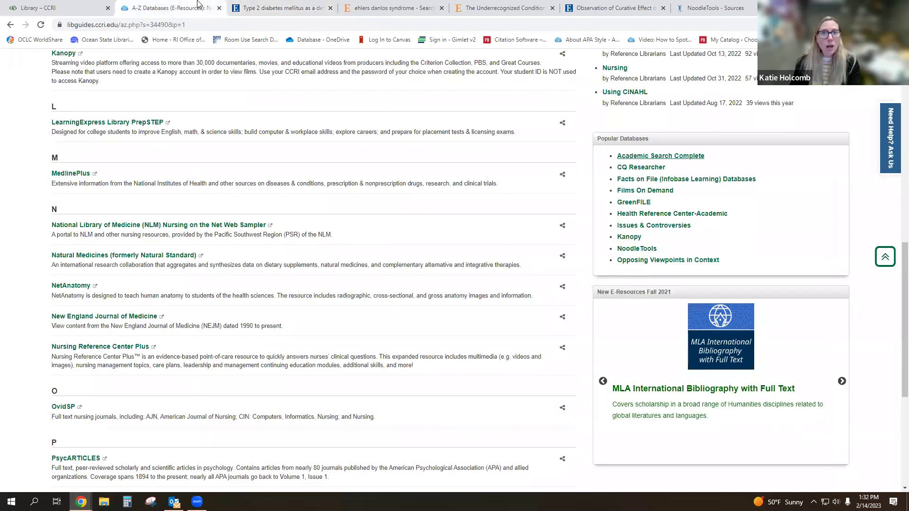
{"action": "scroll", "coordinate": [321, 193], "scroll_direction": "up", "scroll_amount": 4}
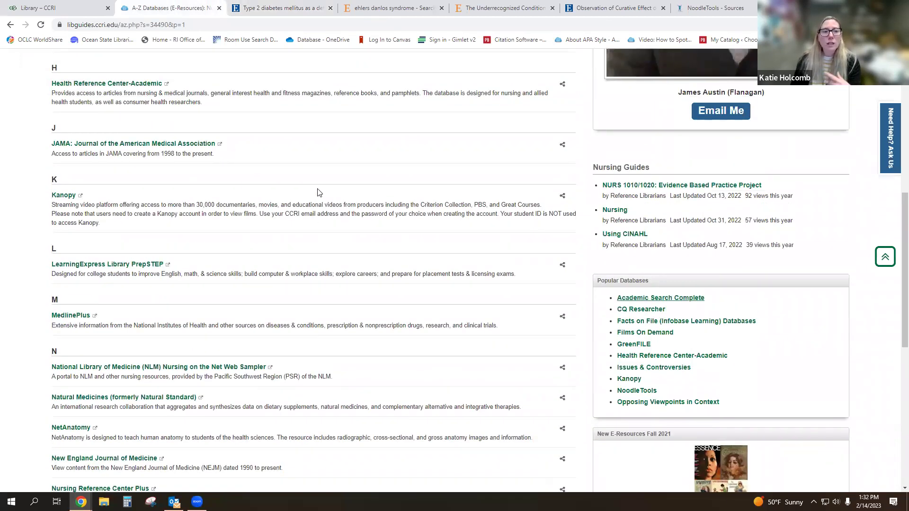
{"action": "scroll", "coordinate": [319, 189], "scroll_direction": "up", "scroll_amount": 2}
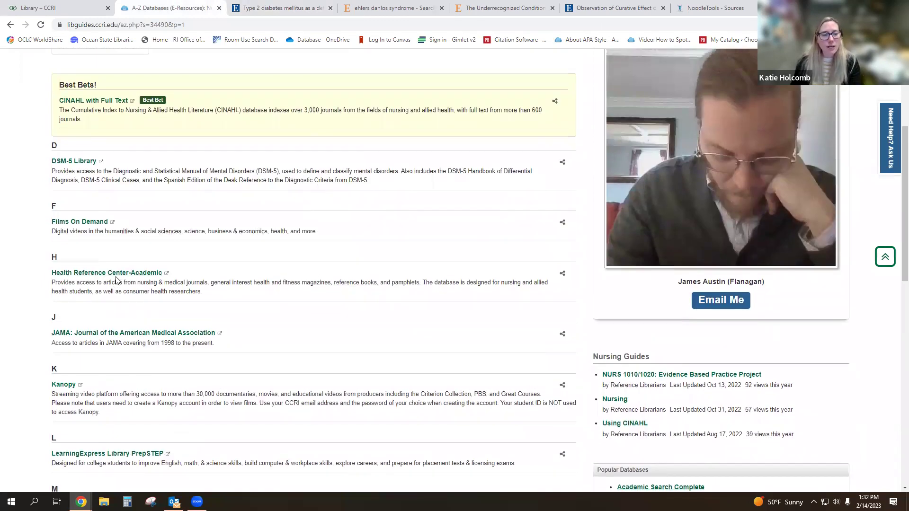
{"action": "scroll", "coordinate": [118, 283], "scroll_direction": "down", "scroll_amount": 1}
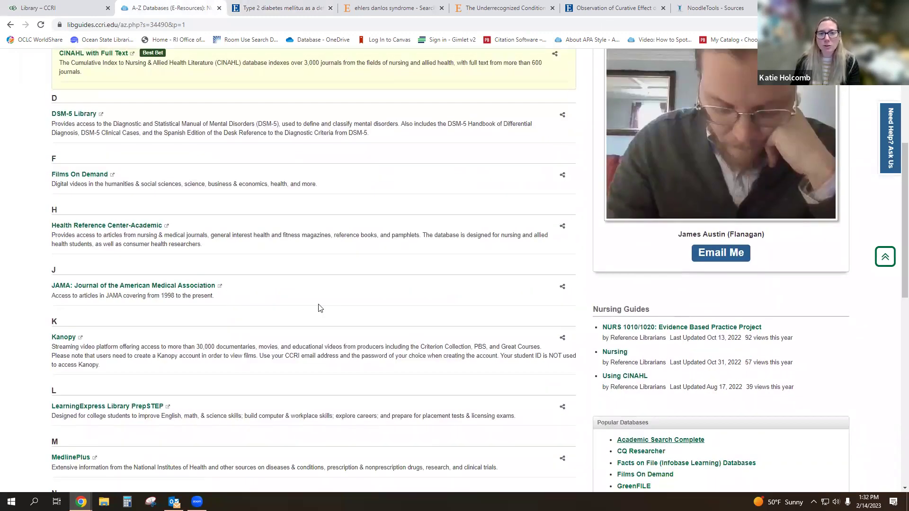
{"action": "scroll", "coordinate": [292, 297], "scroll_direction": "down", "scroll_amount": 2}
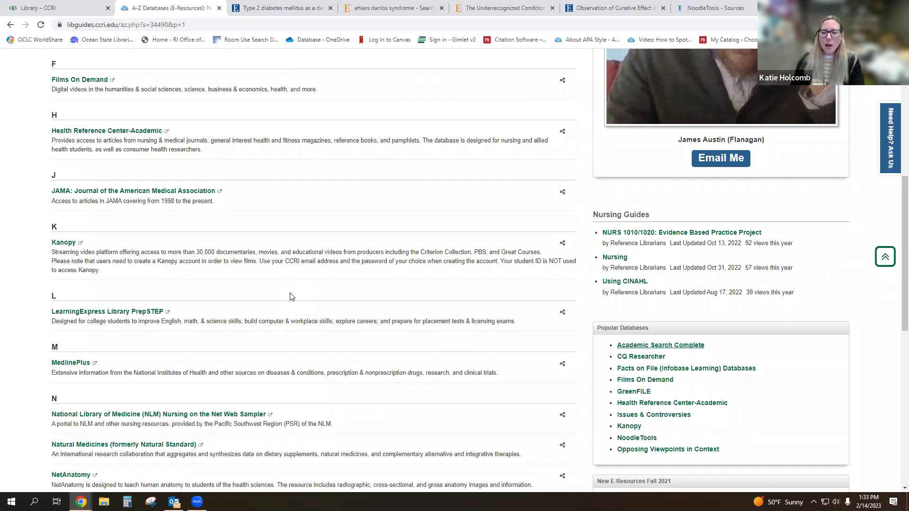
{"action": "scroll", "coordinate": [293, 297], "scroll_direction": "up", "scroll_amount": 3}
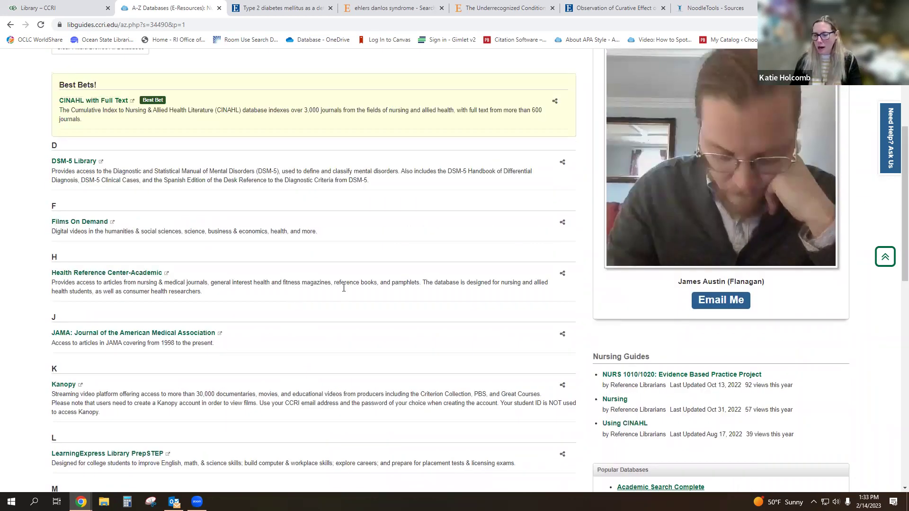
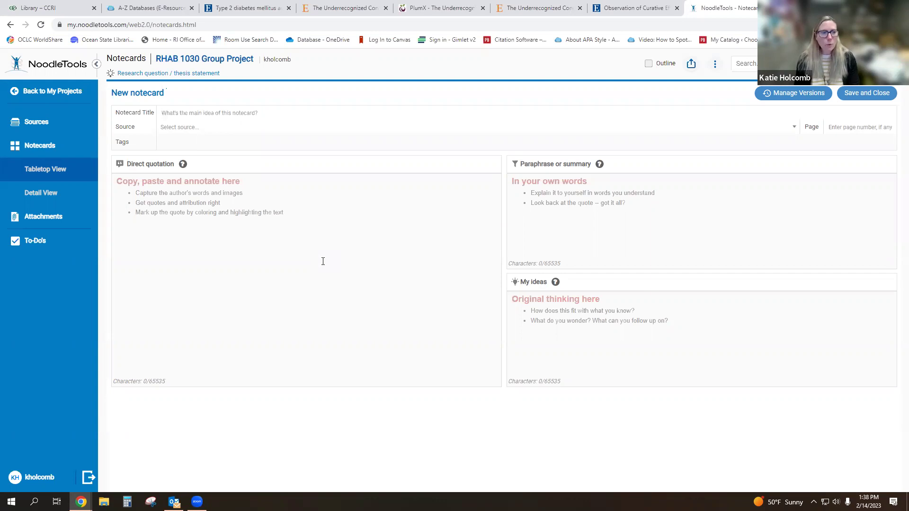
- Review the project's Attachments and To-Do's, then return to Sources showing the single journal citation
{"action": "left_click", "coordinate": [38, 218]}
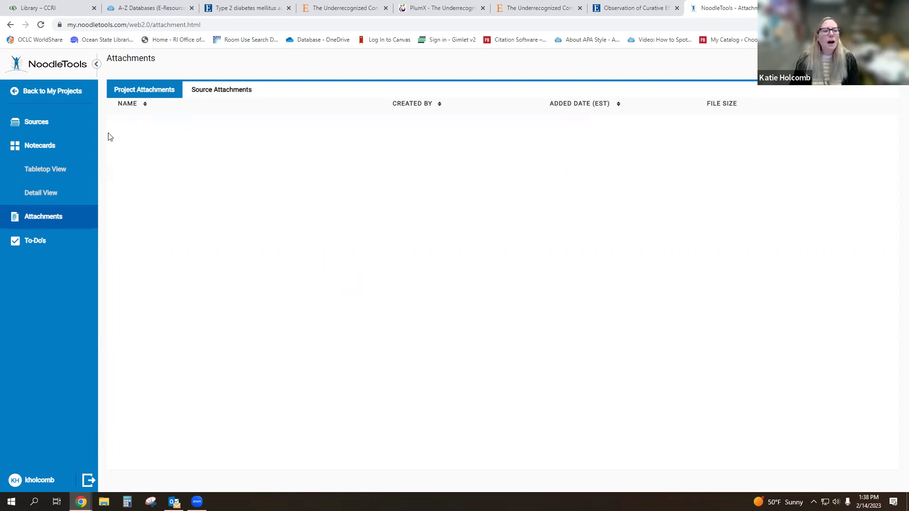
{"action": "left_click", "coordinate": [44, 245]}
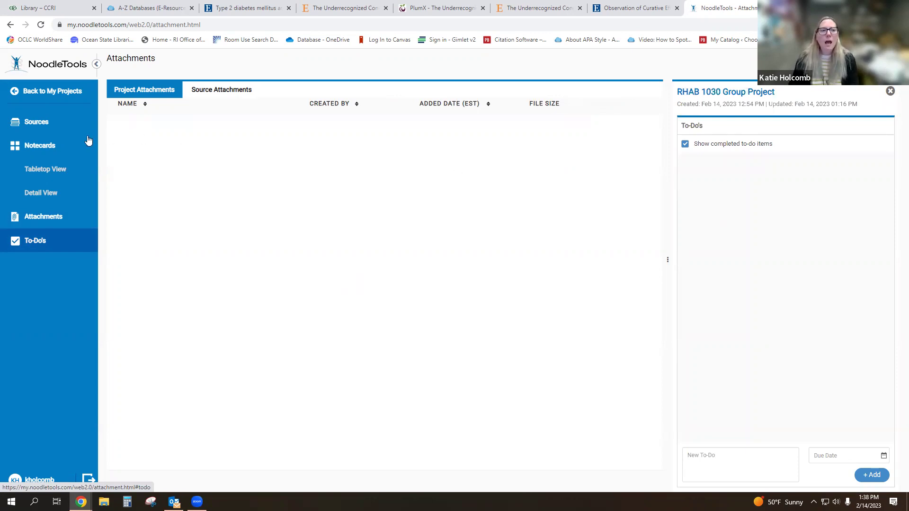
{"action": "left_click", "coordinate": [62, 123]}
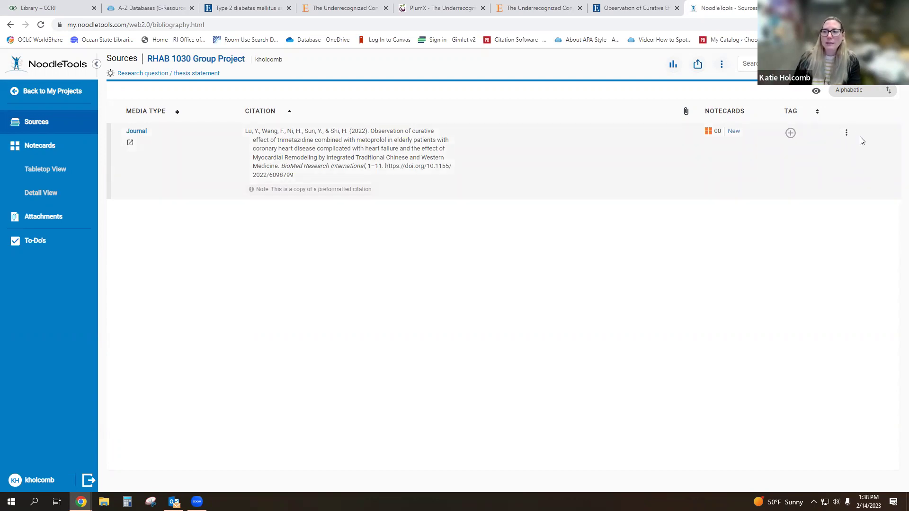
{"action": "left_click", "coordinate": [848, 137]}
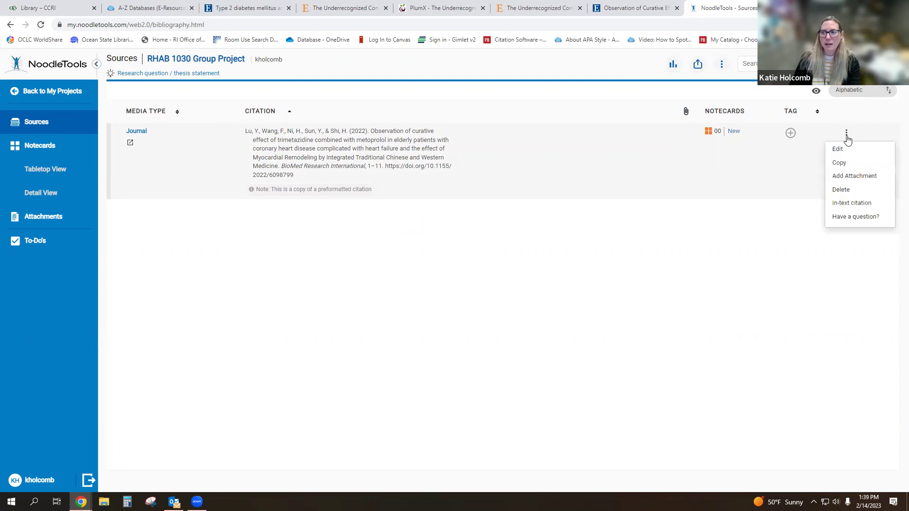
{"action": "left_click", "coordinate": [860, 194]}
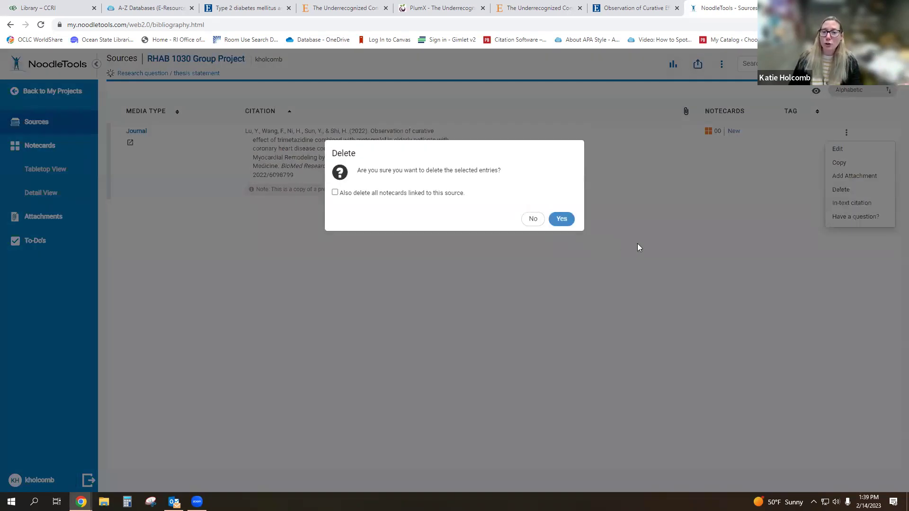
{"action": "left_click", "coordinate": [533, 220]}
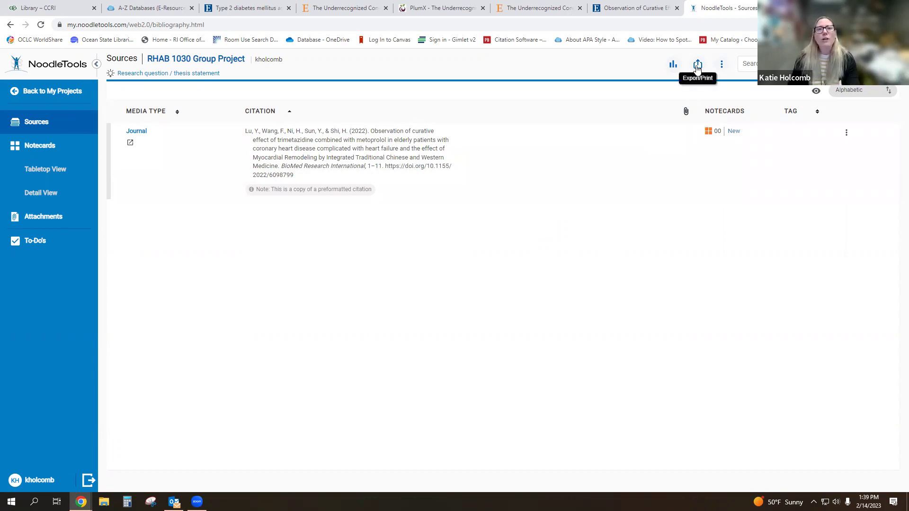
{"action": "left_click", "coordinate": [698, 66]}
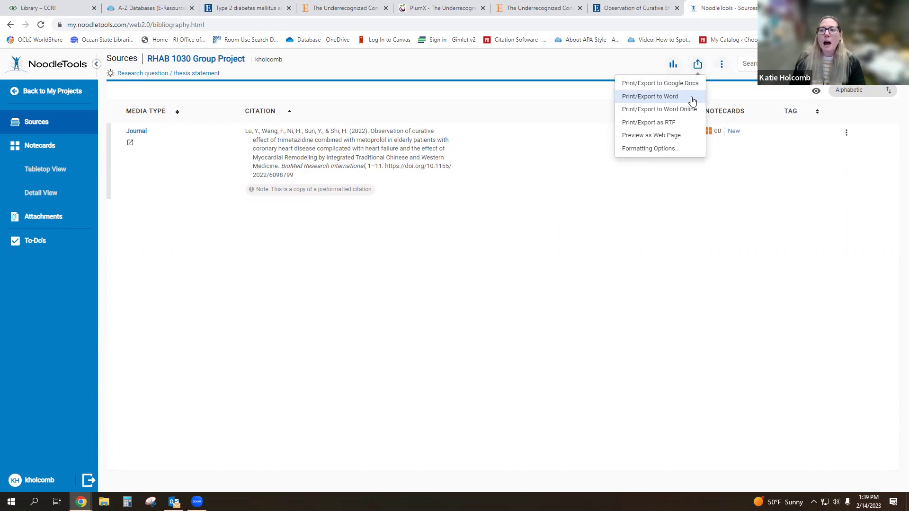
- Export all project sources to Word and open the downloaded References docx
{"action": "left_click", "coordinate": [692, 99]}
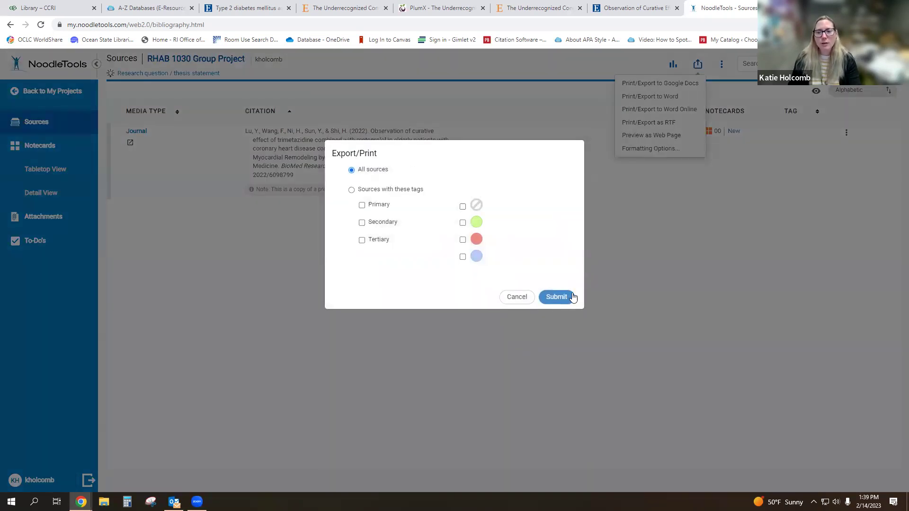
{"action": "left_click", "coordinate": [569, 297]}
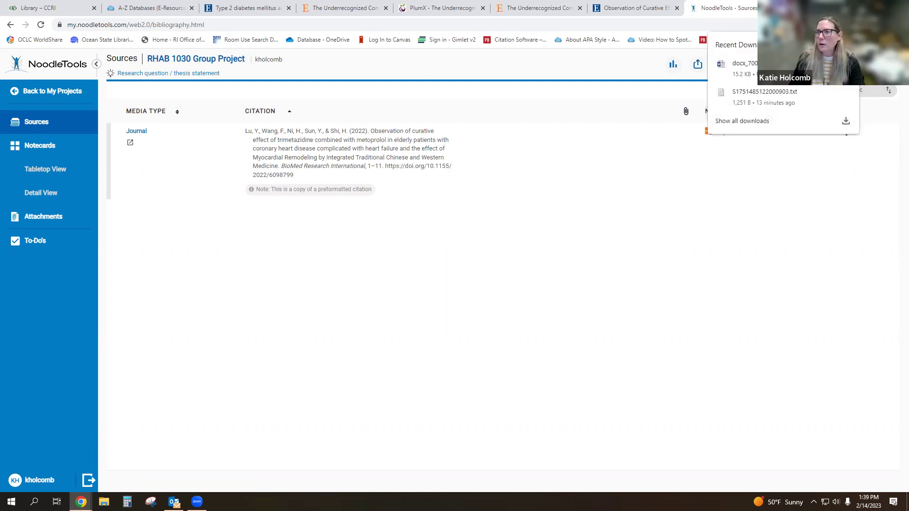
{"action": "left_click", "coordinate": [739, 69]}
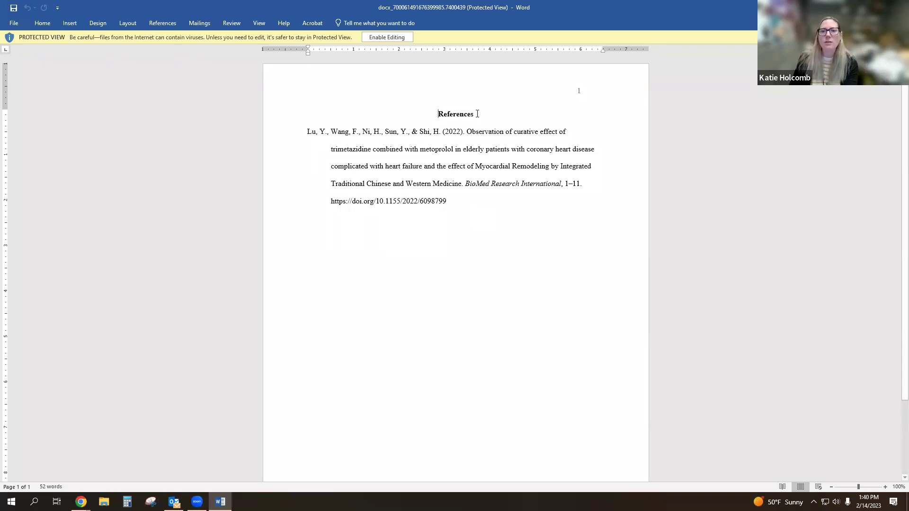
- Inspect the References heading and page header, then enable editing of the protected document
{"action": "left_click_drag", "start_coordinate": [477, 114], "coordinate": [426, 116]}
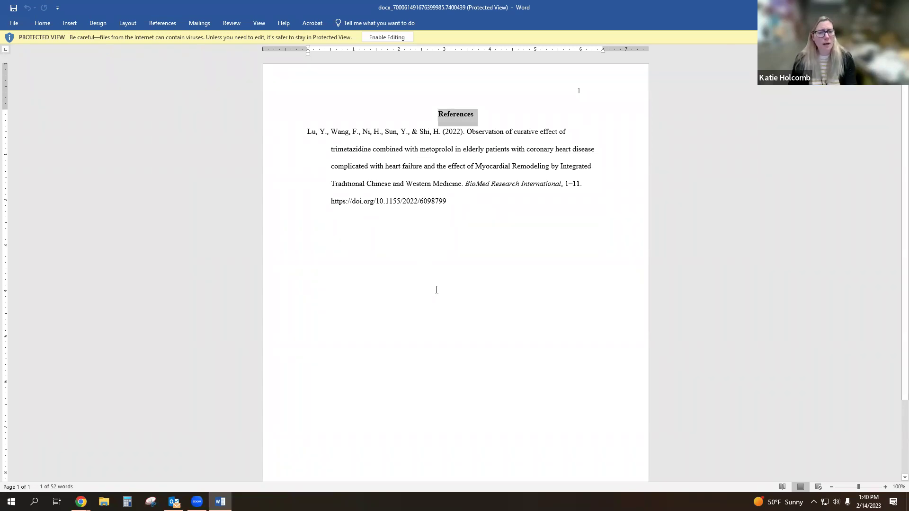
{"action": "left_click", "coordinate": [471, 205]}
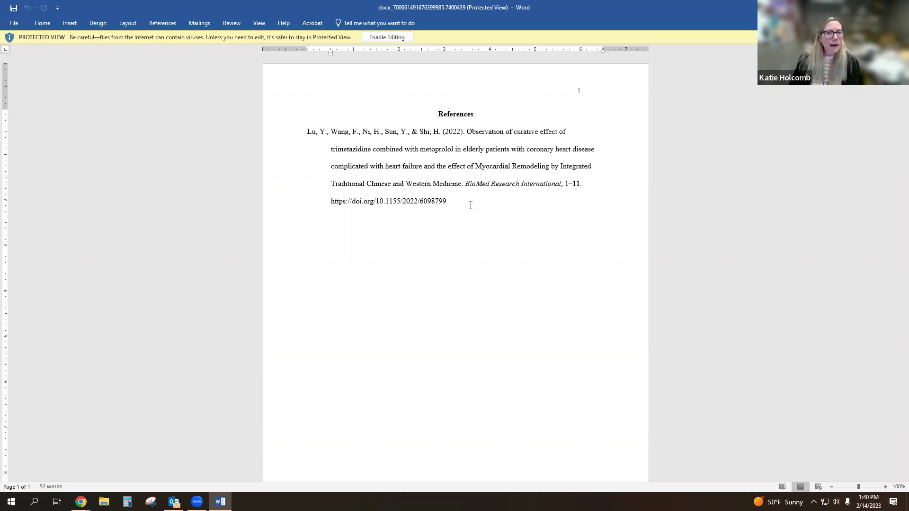
{"action": "left_click", "coordinate": [579, 95]}
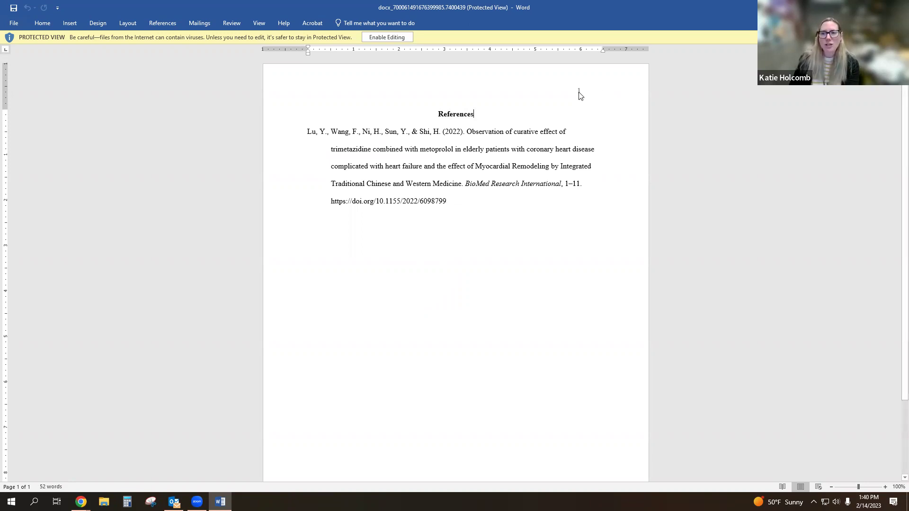
{"action": "double_click", "coordinate": [580, 93]}
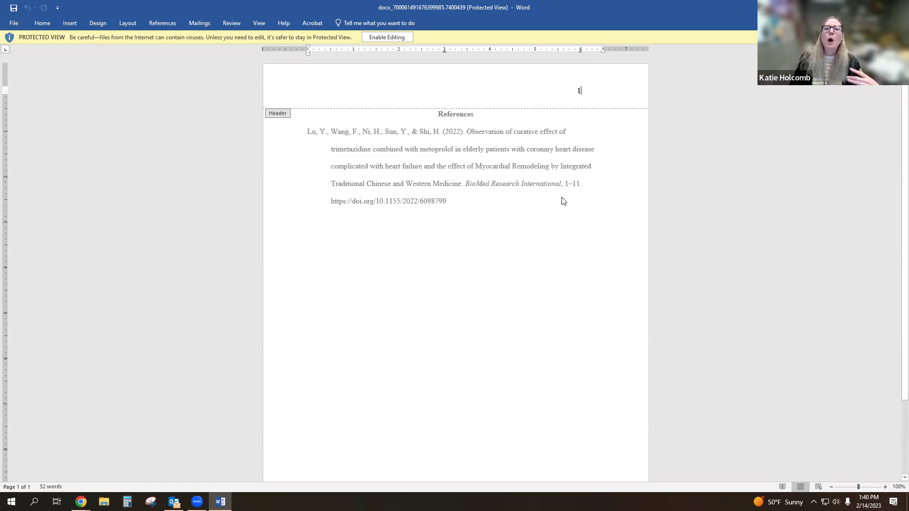
{"action": "left_click", "coordinate": [383, 37]}
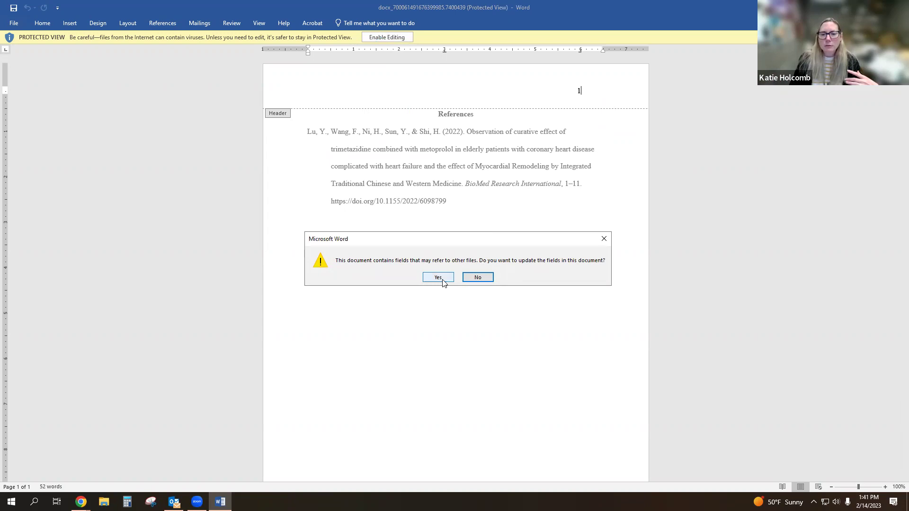
- Dismiss the update-fields prompt, check the reference list, and return to Chrome
{"action": "left_click", "coordinate": [477, 278]}
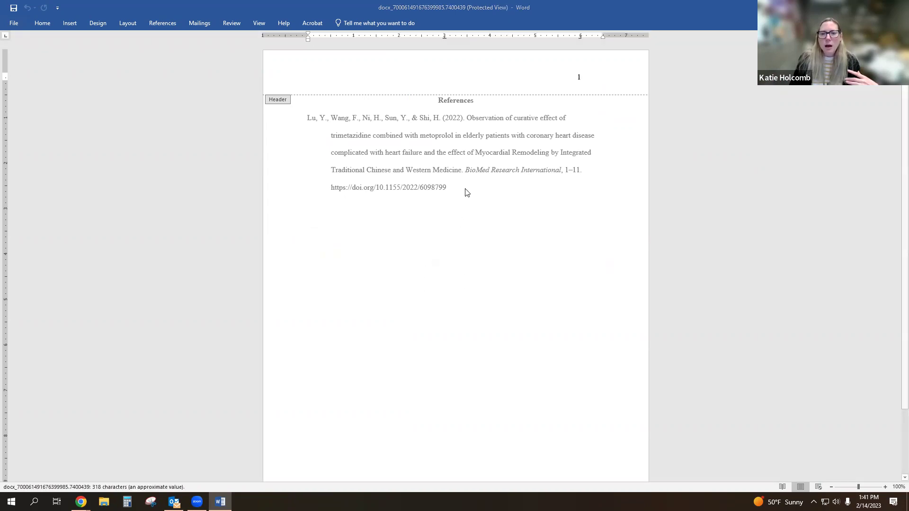
{"action": "left_click_drag", "start_coordinate": [449, 237], "coordinate": [379, 129]}
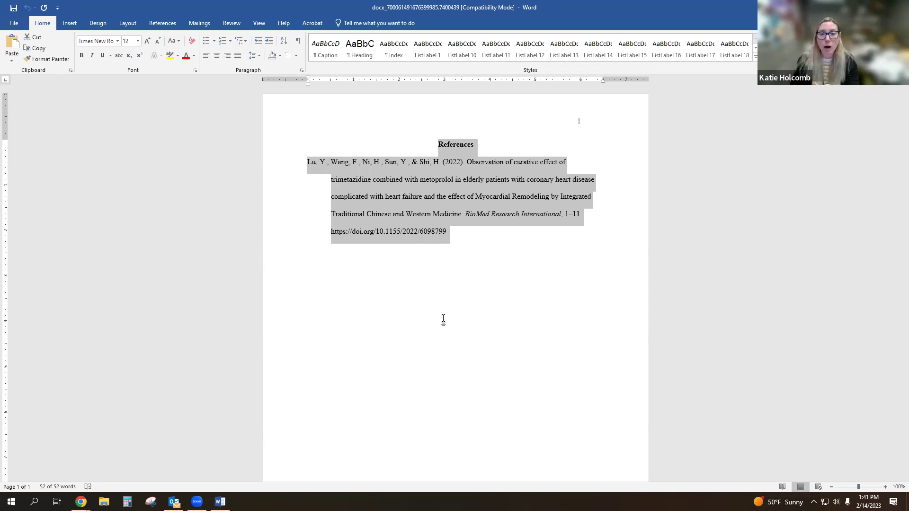
{"action": "left_click", "coordinate": [445, 318]}
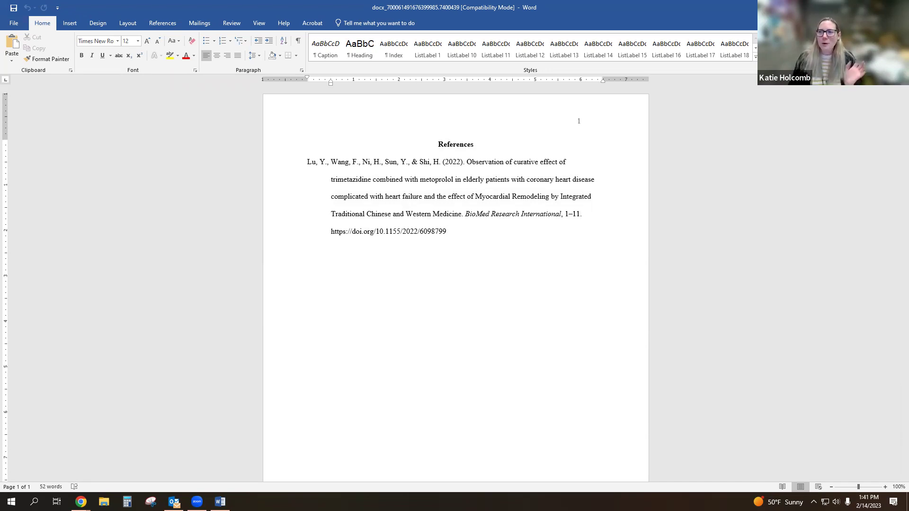
{"action": "key", "text": "alt+Tab"}
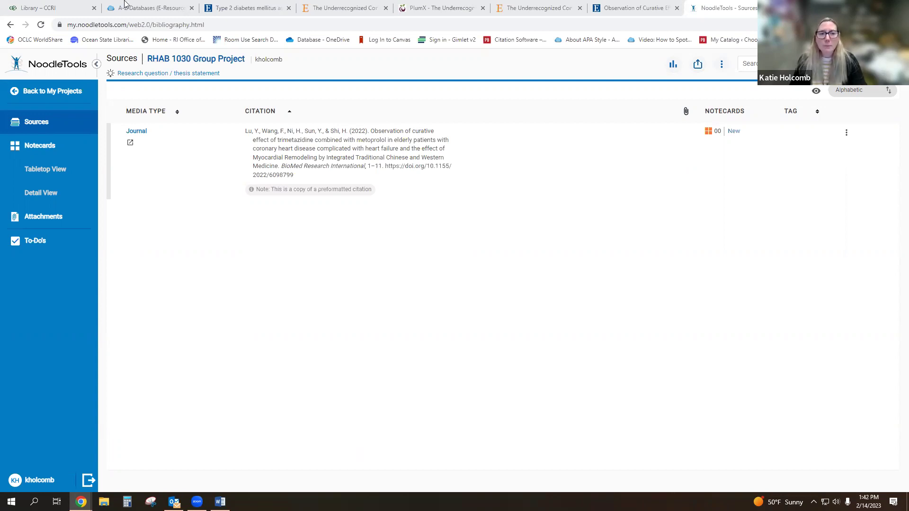
- Open Films On Demand from the library's A-Z Databases list
{"action": "mouse_move", "coordinate": [132, 7]}
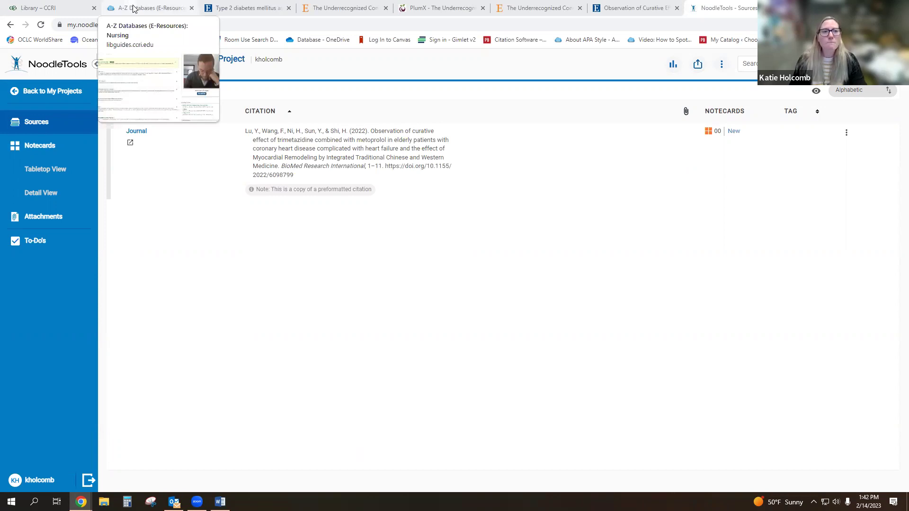
{"action": "left_click", "coordinate": [133, 7]}
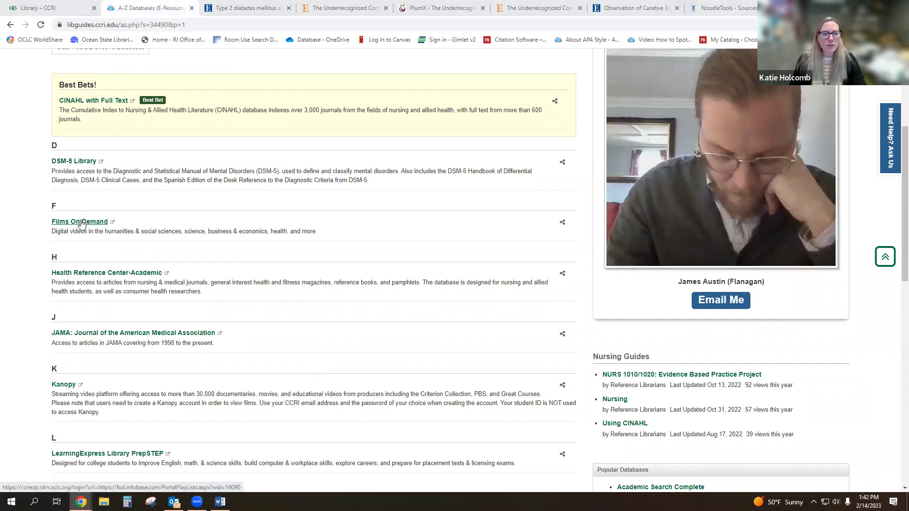
{"action": "left_click", "coordinate": [82, 222]}
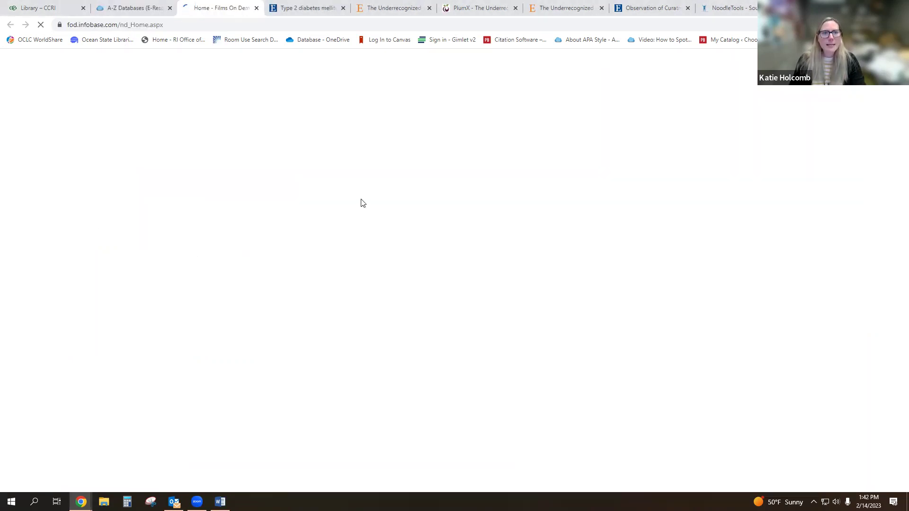
- Search Films On Demand for Parkinson's Disease videos, then open Kanopy from the A-Z list
{"action": "left_click", "coordinate": [381, 80]}
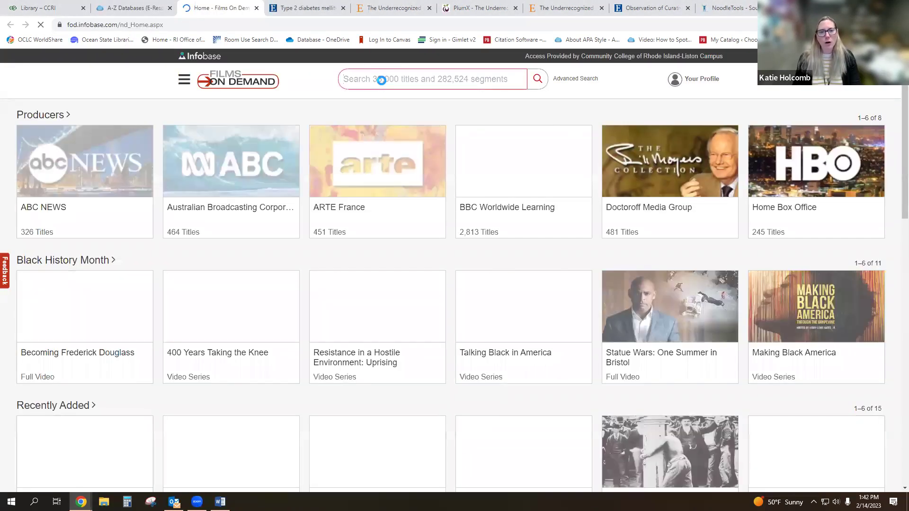
{"action": "type", "text": "Parki"}
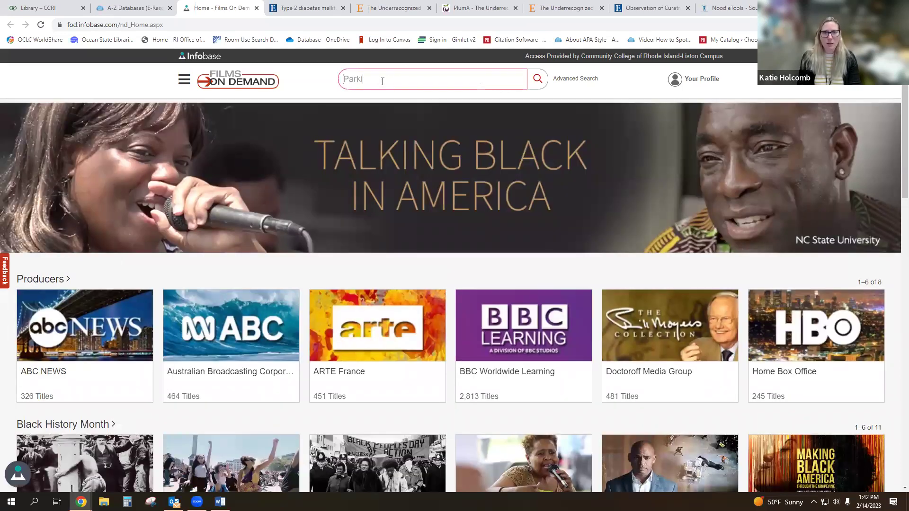
{"action": "type", "text": "ngson's "}
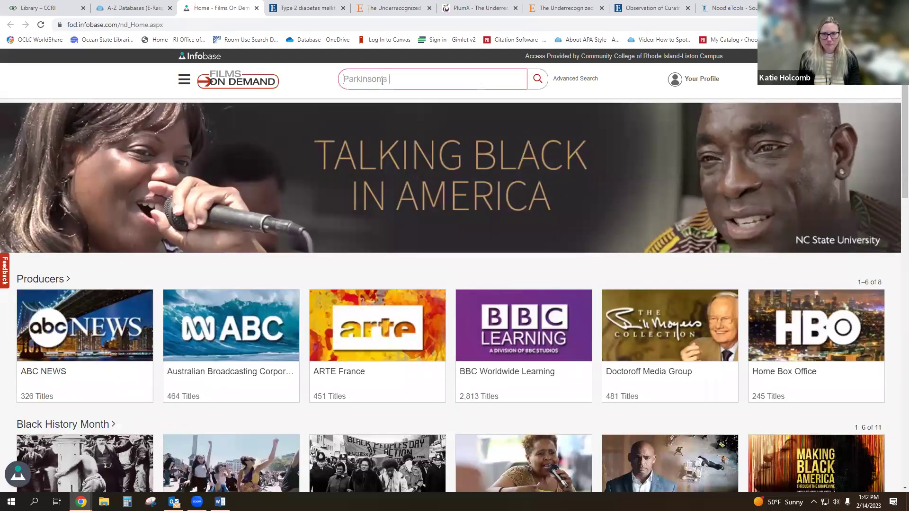
{"action": "type", "text": "Disease"}
{"action": "key", "text": "Return"}
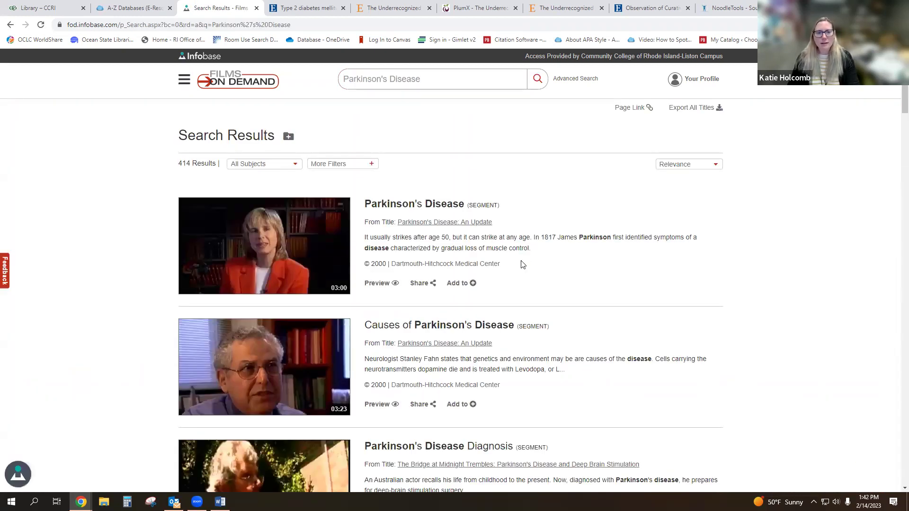
{"action": "scroll", "coordinate": [521, 259], "scroll_direction": "down", "scroll_amount": 3}
{"action": "scroll", "coordinate": [521, 264], "scroll_direction": "down", "scroll_amount": 3}
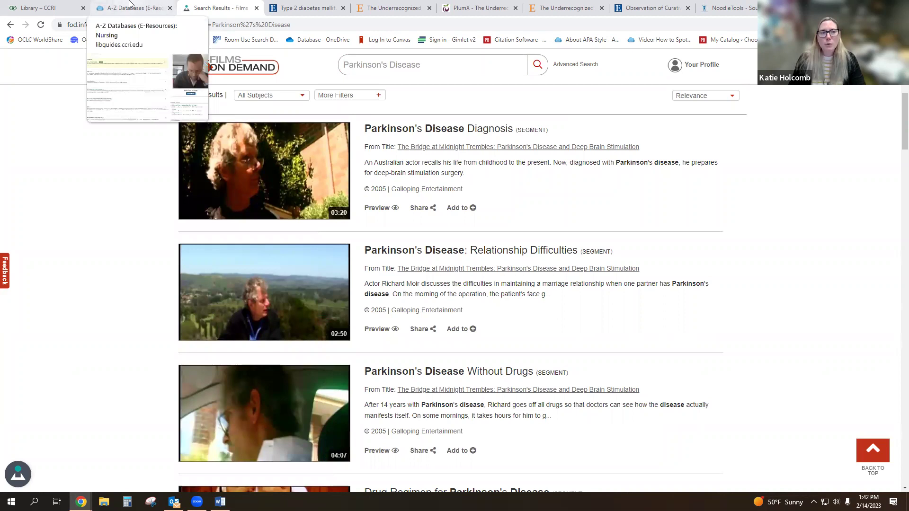
{"action": "left_click", "coordinate": [130, 5]}
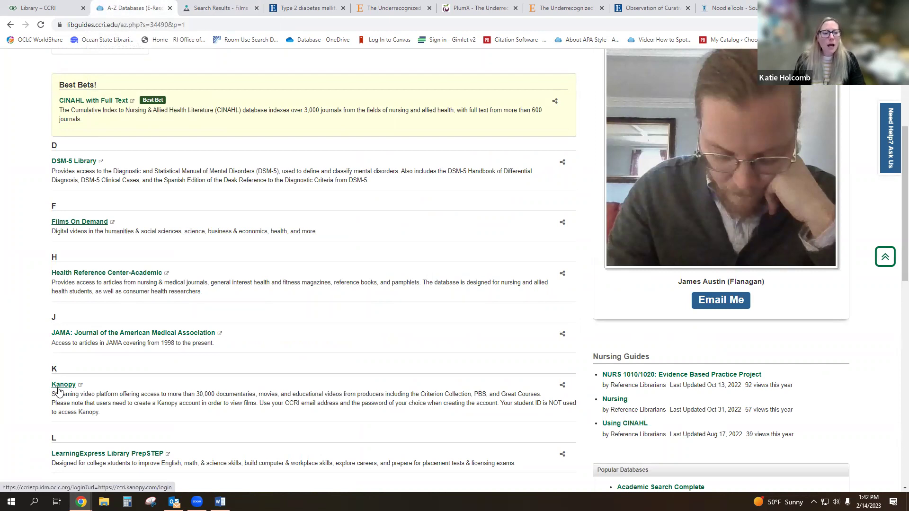
{"action": "left_click", "coordinate": [58, 387]}
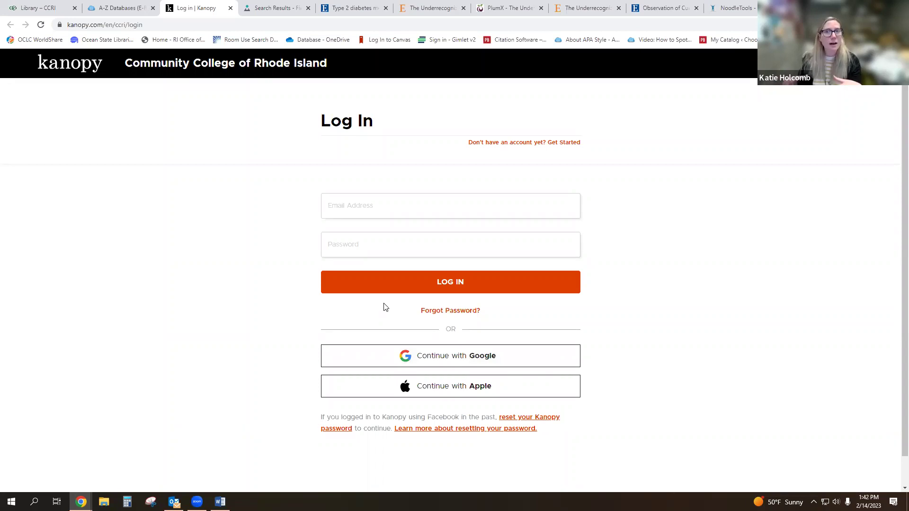
- Choose Community College of Rhode Island as the college-student school and go to its Kanopy home page
{"action": "scroll", "coordinate": [333, 320], "scroll_direction": "down", "scroll_amount": 1}
{"action": "scroll", "coordinate": [326, 324], "scroll_direction": "up", "scroll_amount": 1}
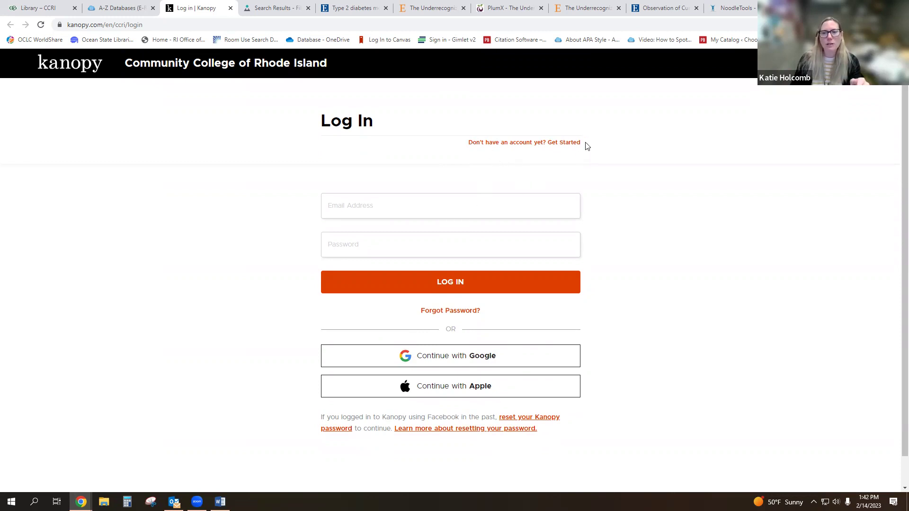
{"action": "left_click", "coordinate": [501, 144]}
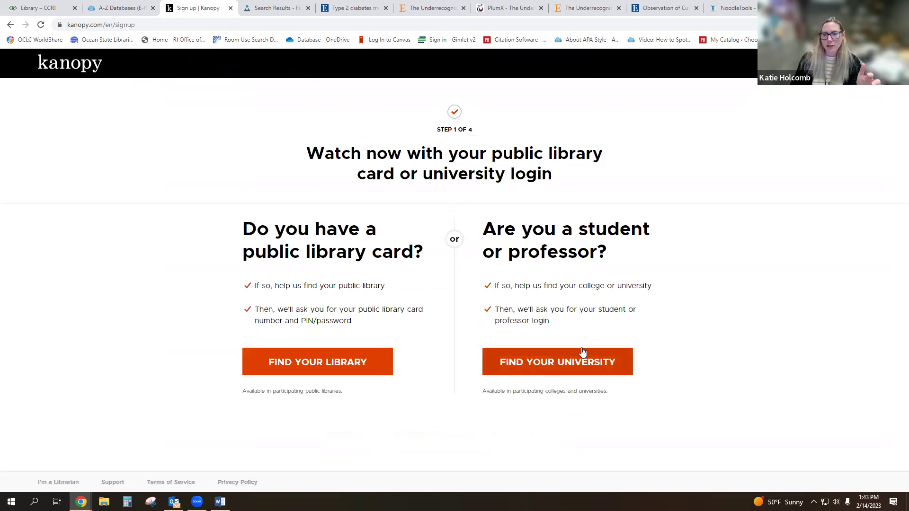
{"action": "left_click", "coordinate": [569, 364]}
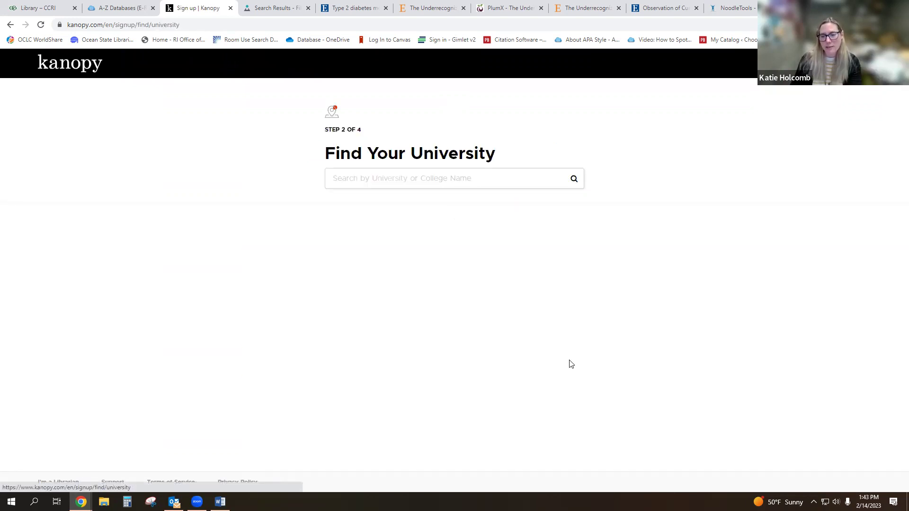
{"action": "type", "text": "community college of rhode island"}
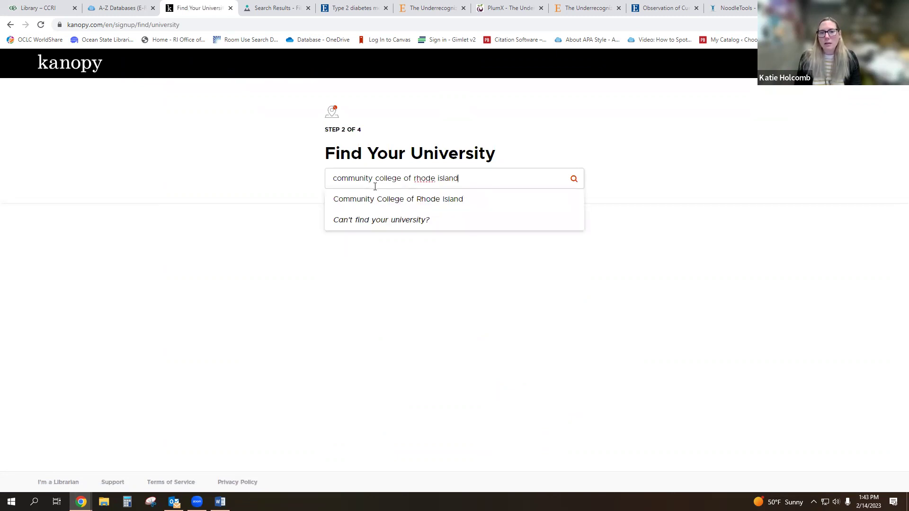
{"action": "left_click", "coordinate": [379, 201]}
{"action": "scroll", "coordinate": [354, 210], "scroll_direction": "down", "scroll_amount": 1}
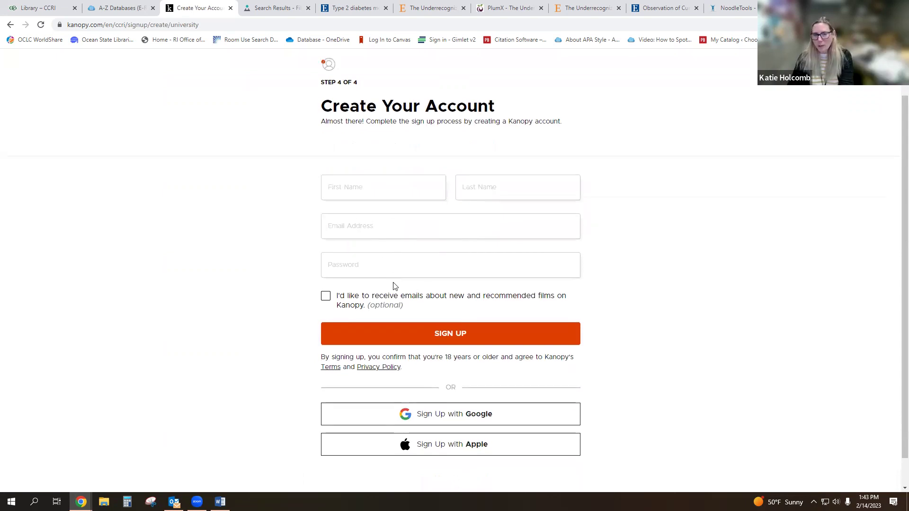
{"action": "scroll", "coordinate": [396, 286], "scroll_direction": "down", "scroll_amount": 1}
{"action": "scroll", "coordinate": [397, 286], "scroll_direction": "up", "scroll_amount": 2}
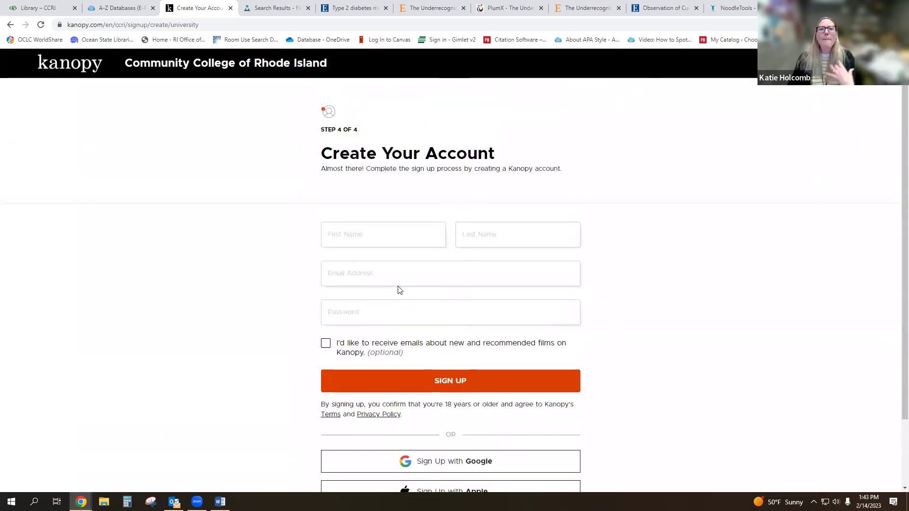
{"action": "left_click", "coordinate": [60, 70]}
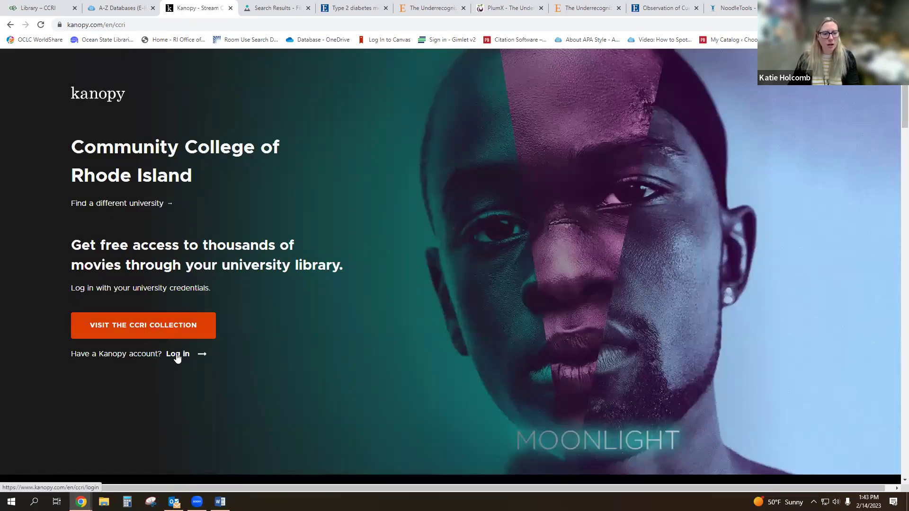
- Log in to Kanopy with the account e-mail and password
{"action": "left_click", "coordinate": [177, 355]}
{"action": "left_click", "coordinate": [396, 202]}
{"action": "key", "text": "Tab"}
{"action": "type", "text": "******"}
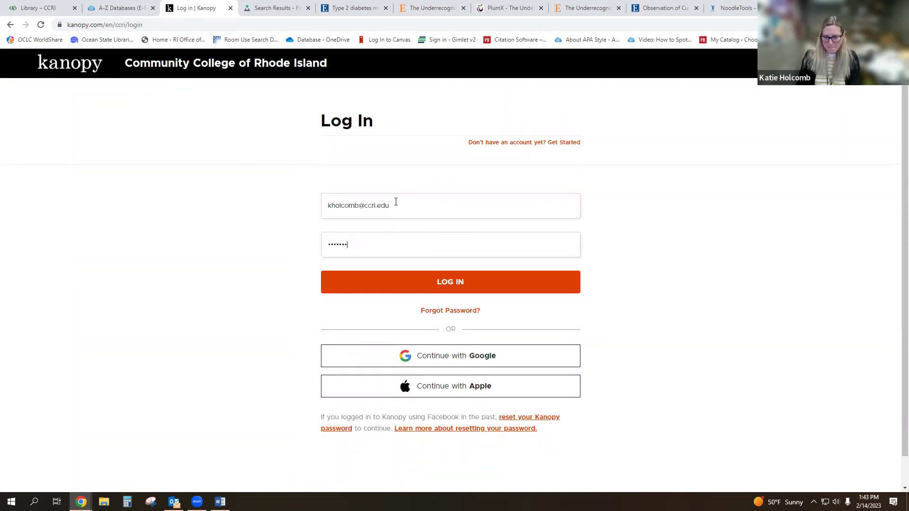
{"action": "type", "text": "**"}
{"action": "key", "text": "Return"}
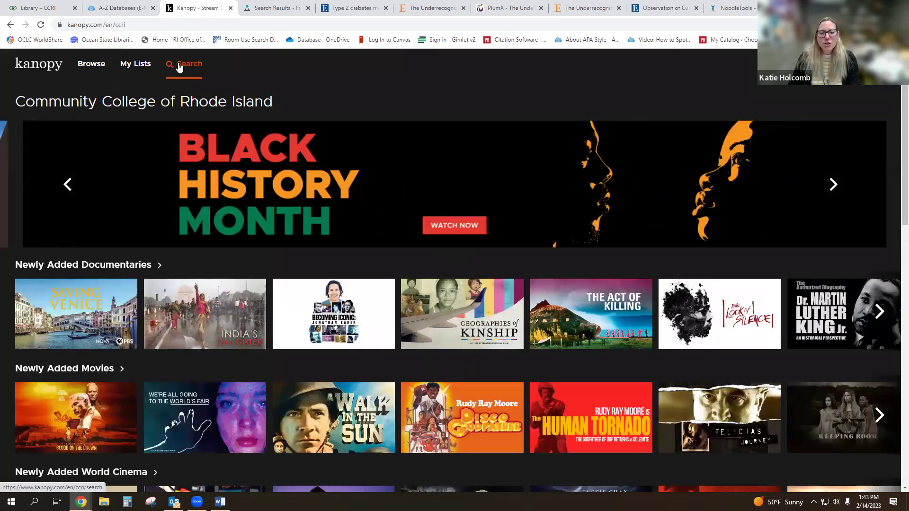
- Search Kanopy for 'Ehlers-Danlos Syndrome', which returns no matches
{"action": "left_click", "coordinate": [184, 73]}
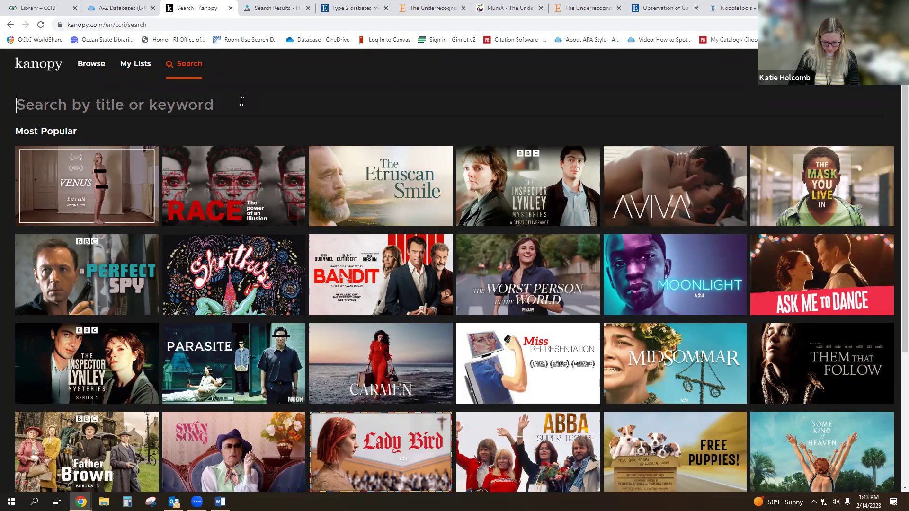
{"action": "type", "text": "Ehlers"}
{"action": "type", "text": "-Dag"}
{"action": "key", "text": "BackSpace"}
{"action": "type", "text": "nlos Syb"}
{"action": "key", "text": "BackSpace"}
{"action": "type", "text": "bd"}
{"action": "key", "text": "BackSpace"}
{"action": "key", "text": "BackSpace"}
{"action": "type", "text": "ndrom"}
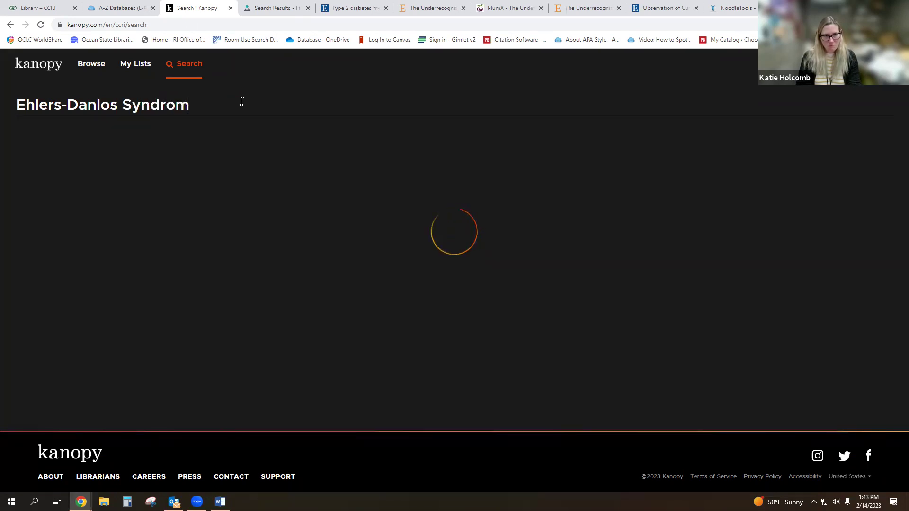
{"action": "type", "text": "e"}
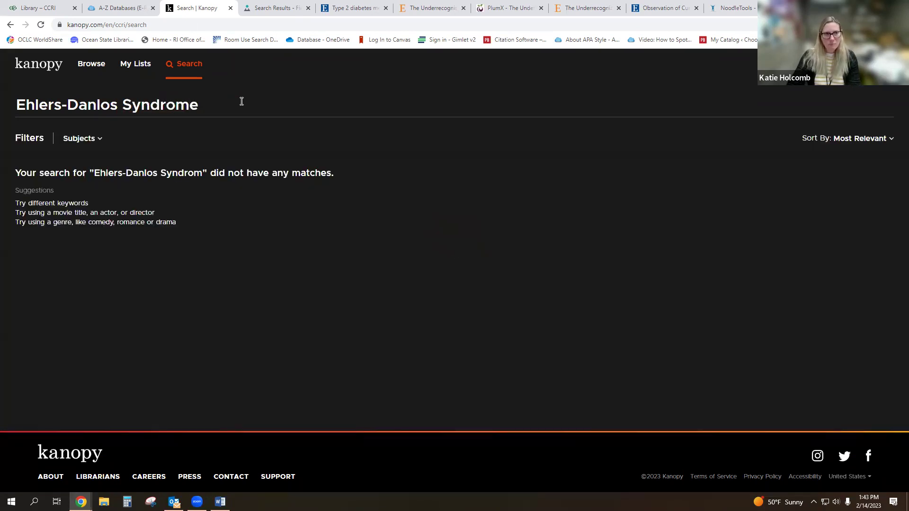
- Replace the search with 'Parkinson's Disease' to list matching videos
{"action": "left_click_drag", "start_coordinate": [212, 104], "coordinate": [21, 111]}
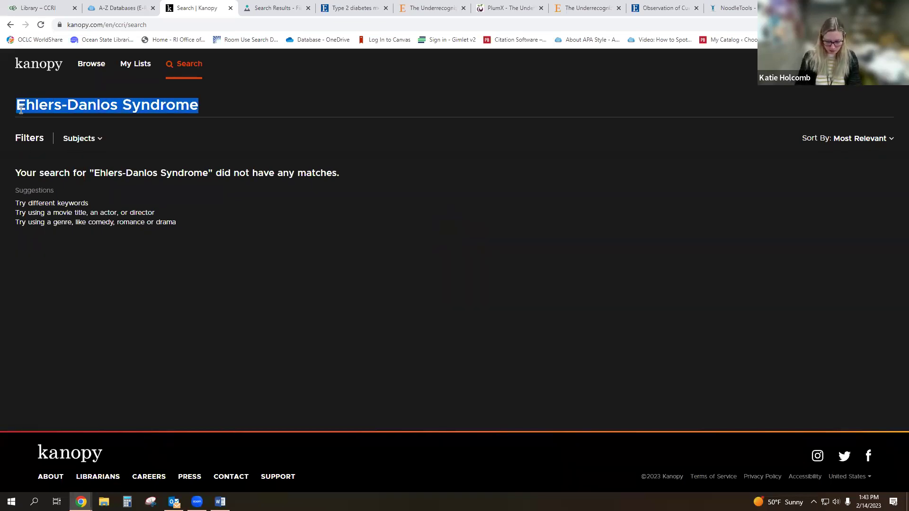
{"action": "type", "text": "P"}
{"action": "key", "text": "BackSpace"}
{"action": "type", "text": "Par"}
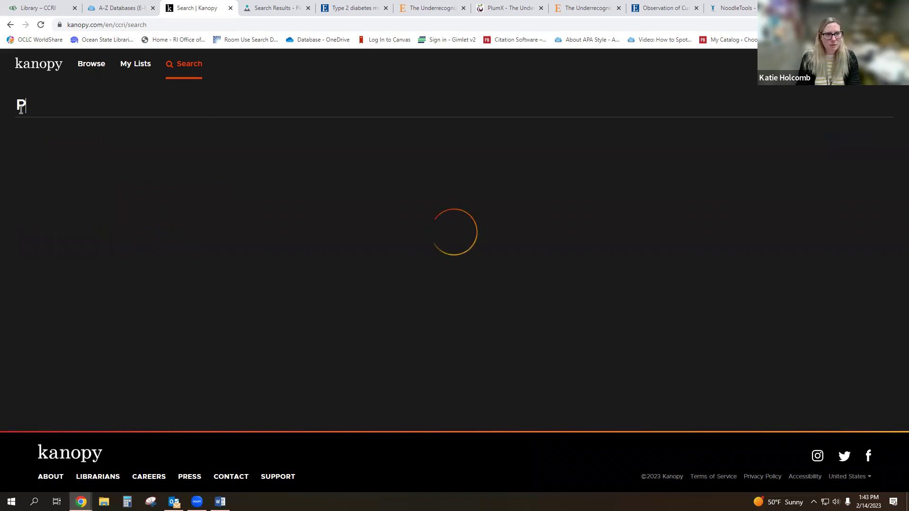
{"action": "type", "text": "kinson's"}
{"action": "key", "text": "BackSpace"}
{"action": "type", "text": "'s Disease"}
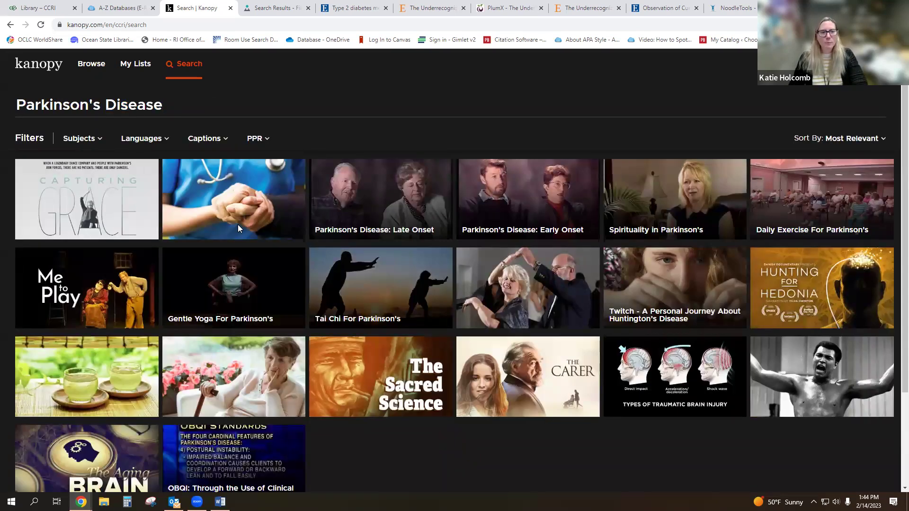
{"action": "mouse_move", "coordinate": [239, 228]}
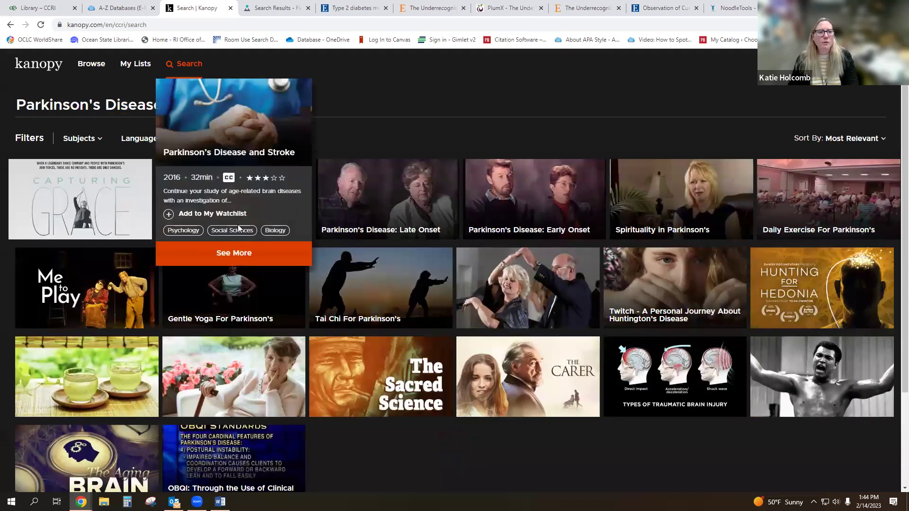